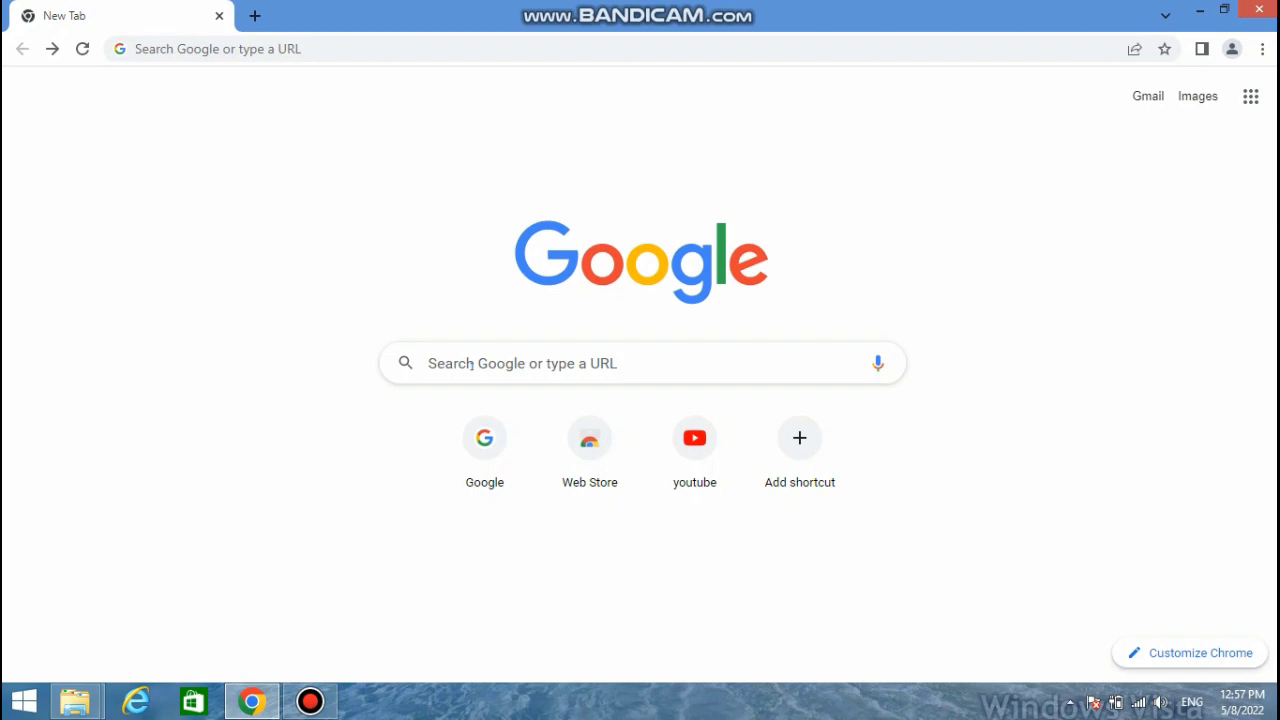
- Search Google for udise+ and open the official UDISE+ website from the results
{"action": "left_click", "coordinate": [471, 365]}
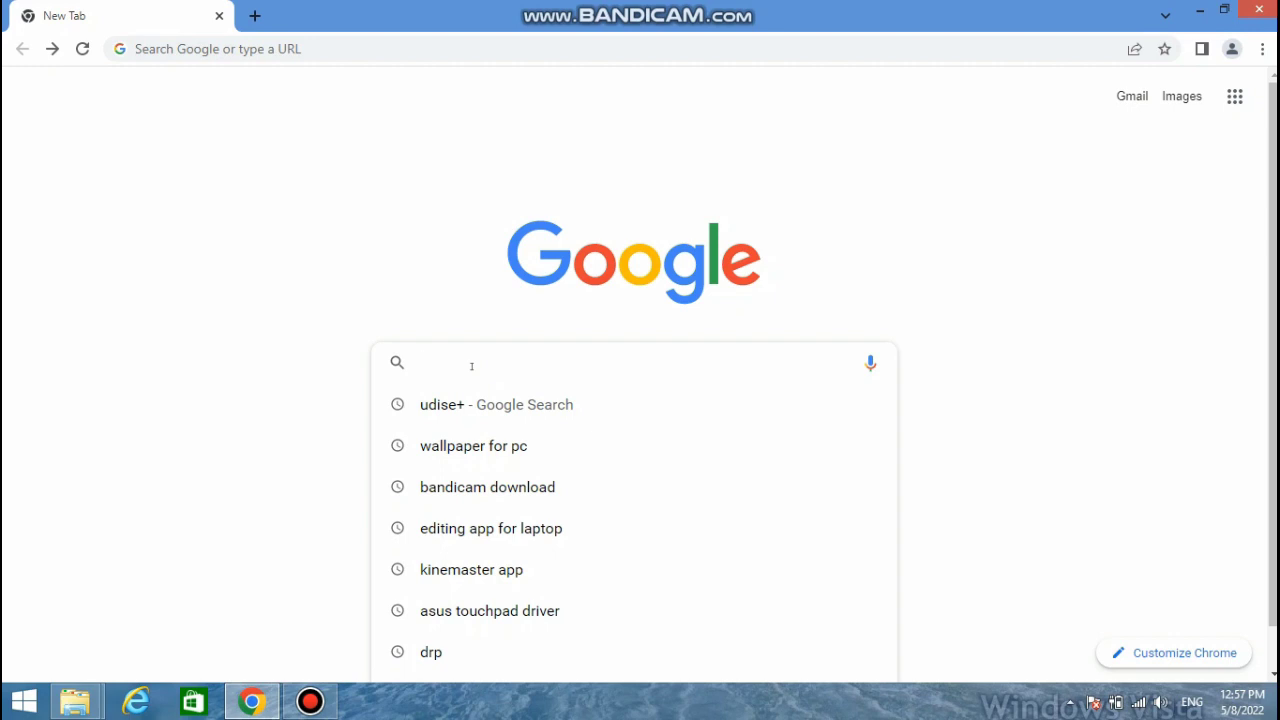
{"action": "type", "text": "u"}
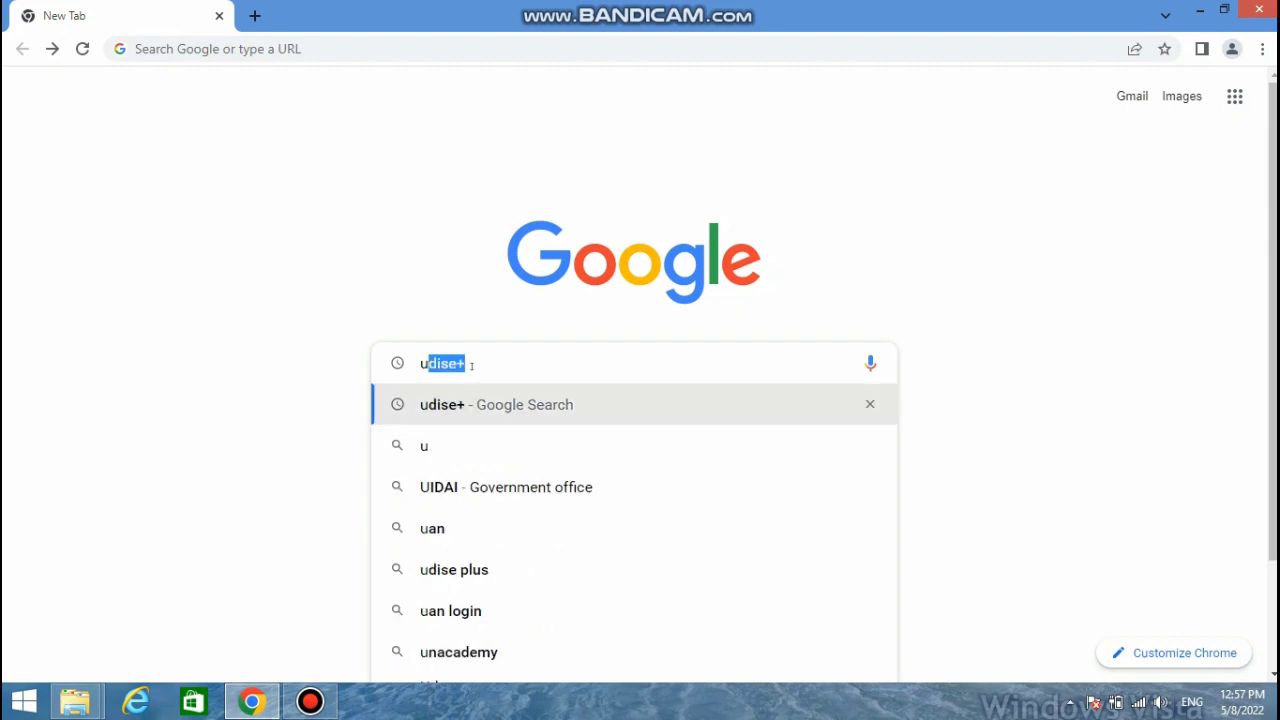
{"action": "type", "text": "dise"}
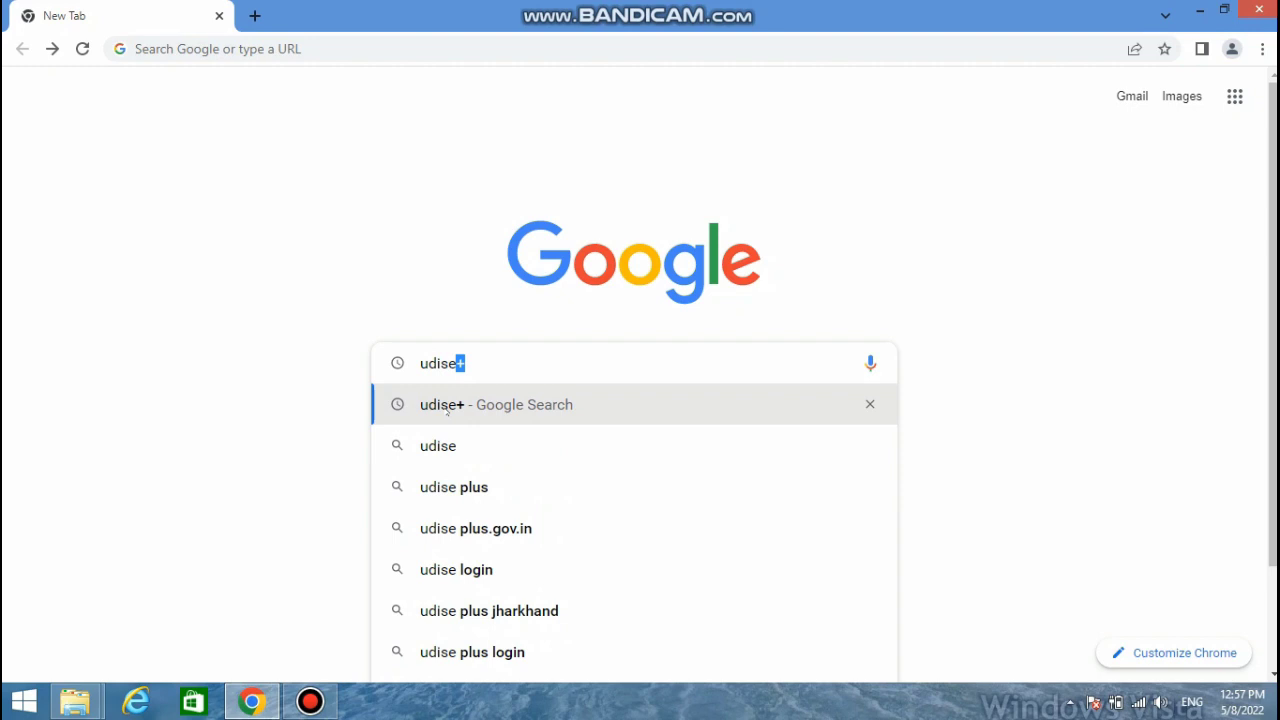
{"action": "left_click", "coordinate": [447, 405]}
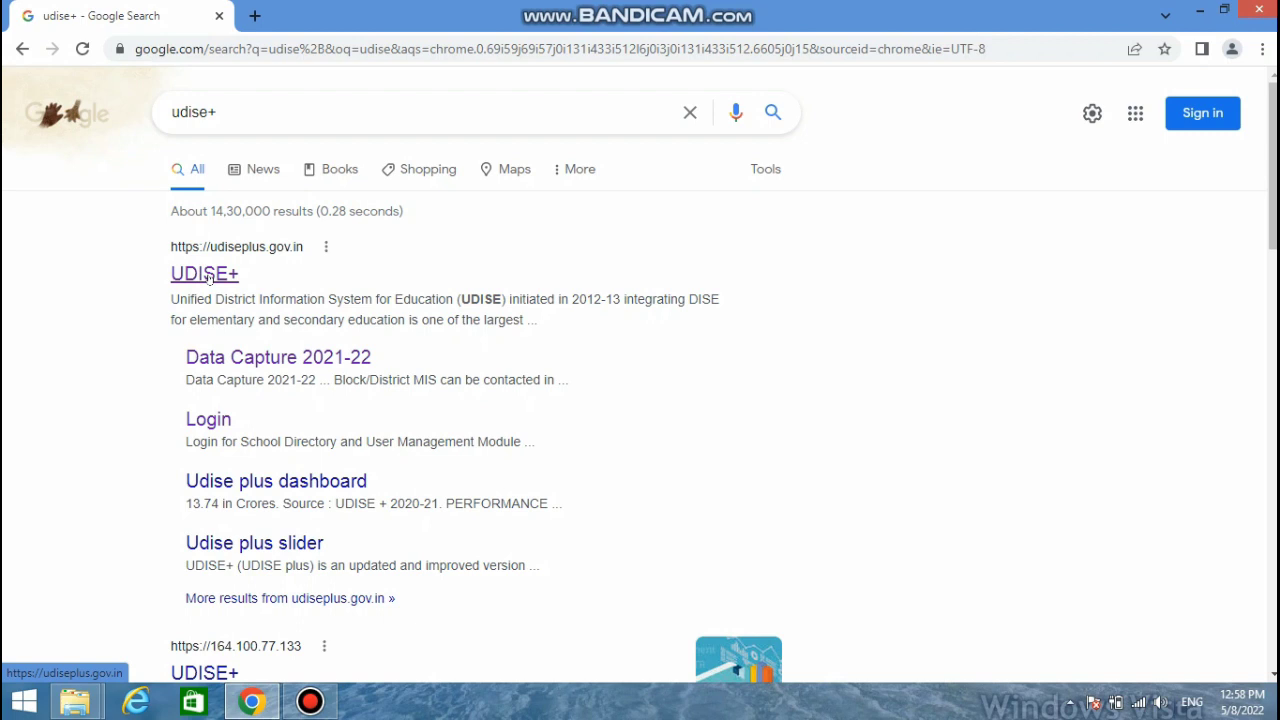
{"action": "left_click", "coordinate": [208, 276]}
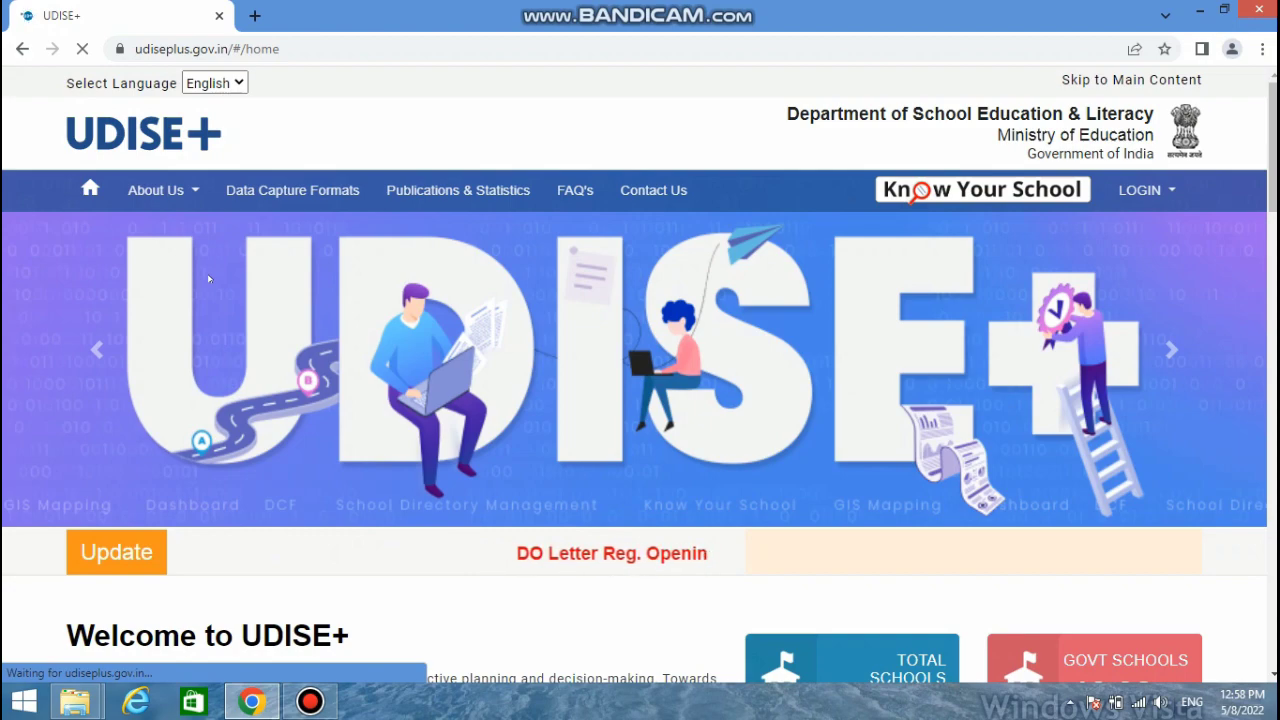
{"action": "scroll", "coordinate": [412, 402], "scroll_direction": "down", "scroll_amount": 3}
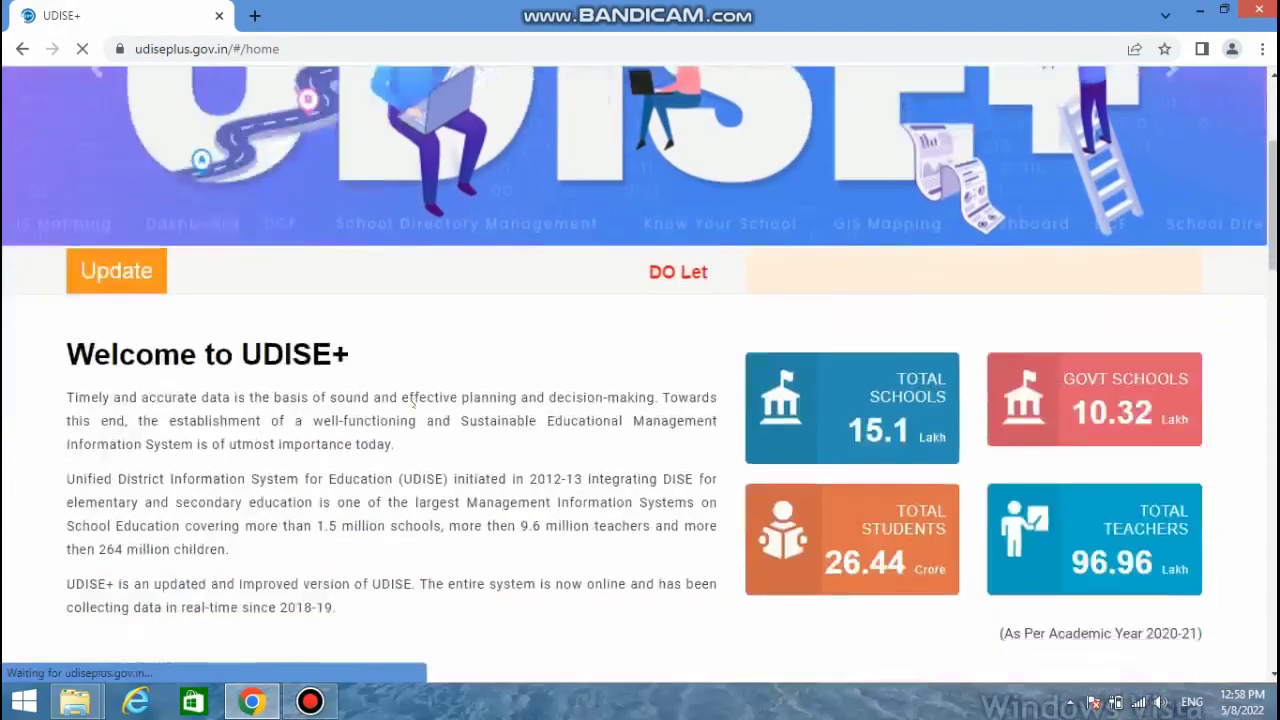
{"action": "scroll", "coordinate": [412, 402], "scroll_direction": "up", "scroll_amount": 3}
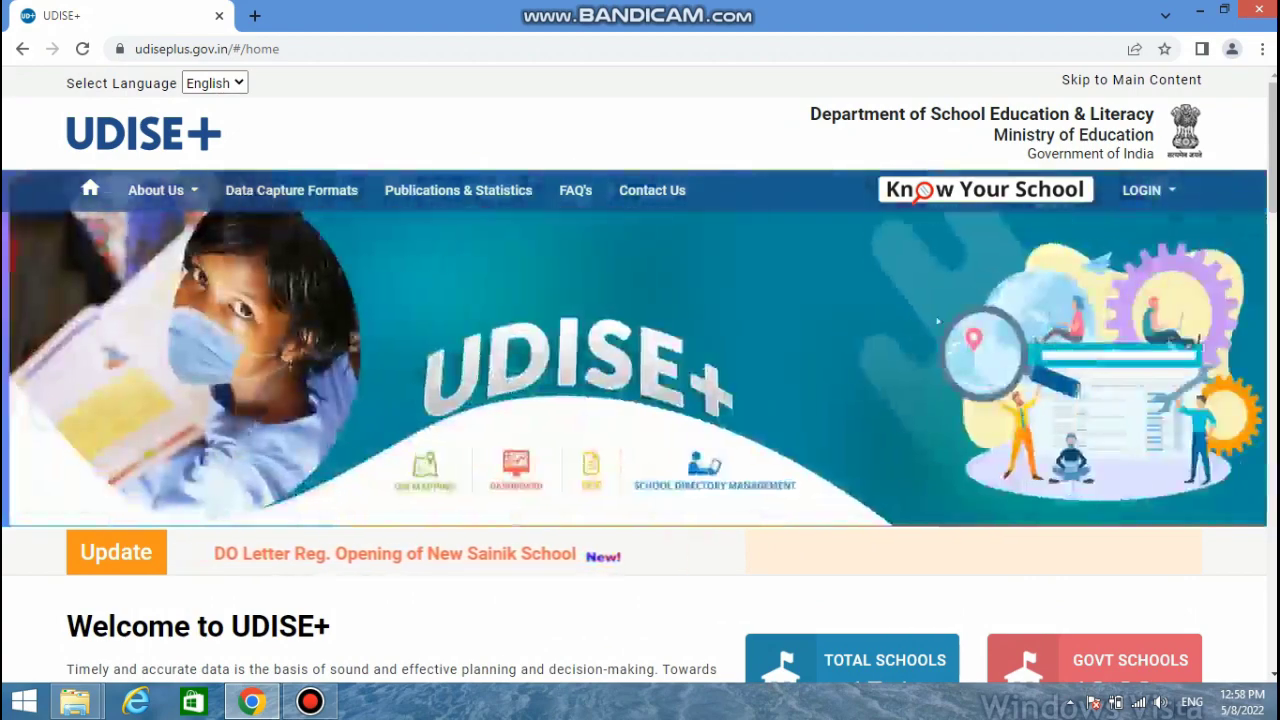
{"action": "left_click", "coordinate": [1148, 190]}
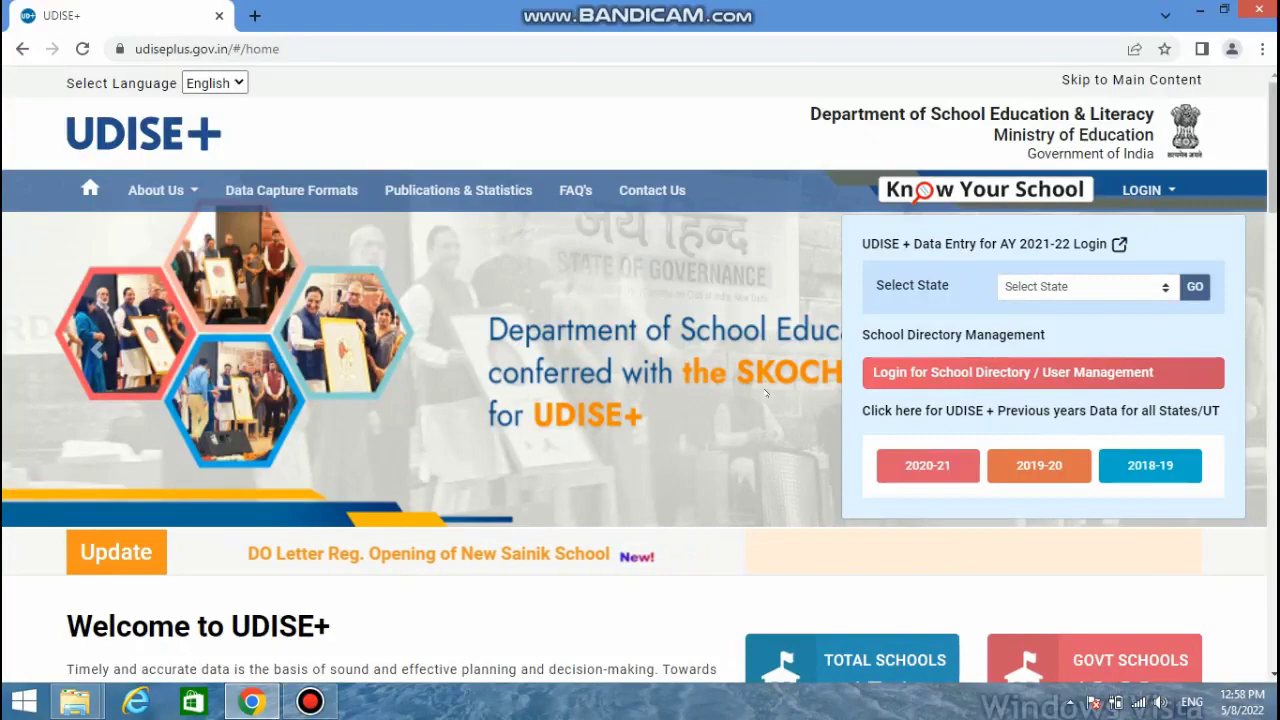
{"action": "left_click", "coordinate": [766, 393]}
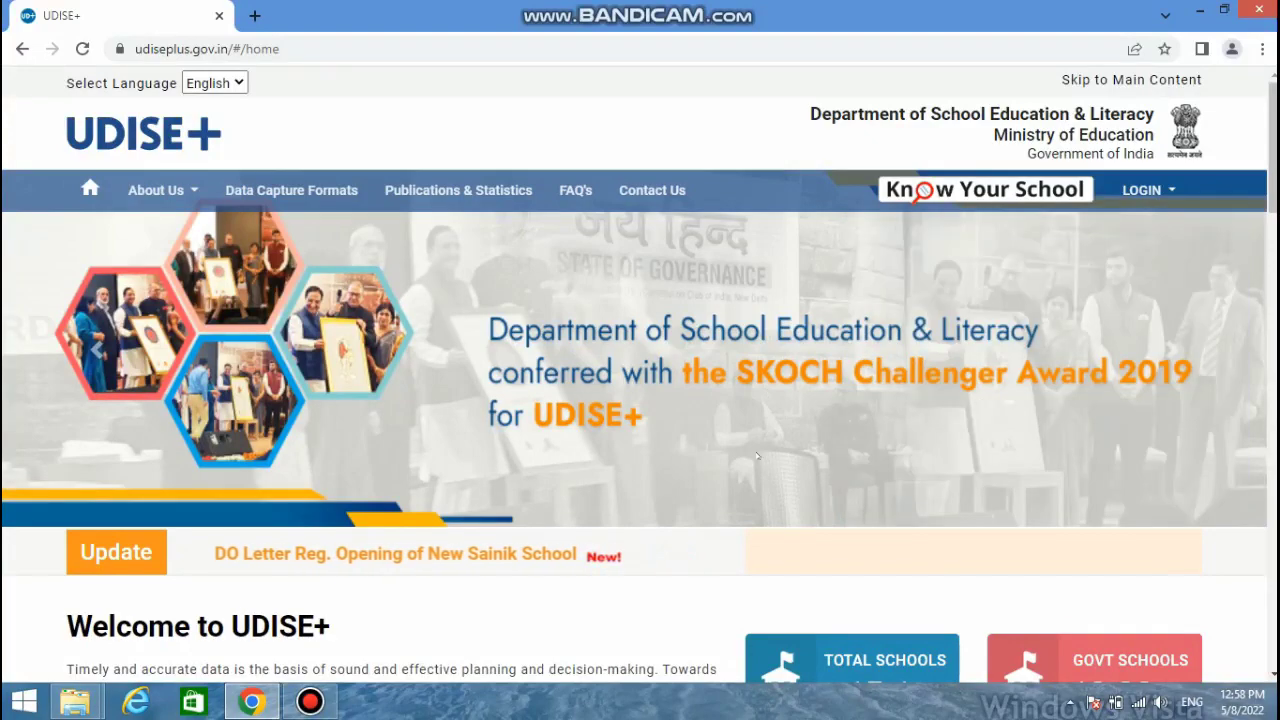
- Choose Jharkhand as the state for the AY 2021-22 data entry login in the UDISE+ School Data Capture section
{"action": "scroll", "coordinate": [766, 400], "scroll_direction": "down", "scroll_amount": 8}
{"action": "scroll", "coordinate": [769, 450], "scroll_direction": "down", "scroll_amount": 4}
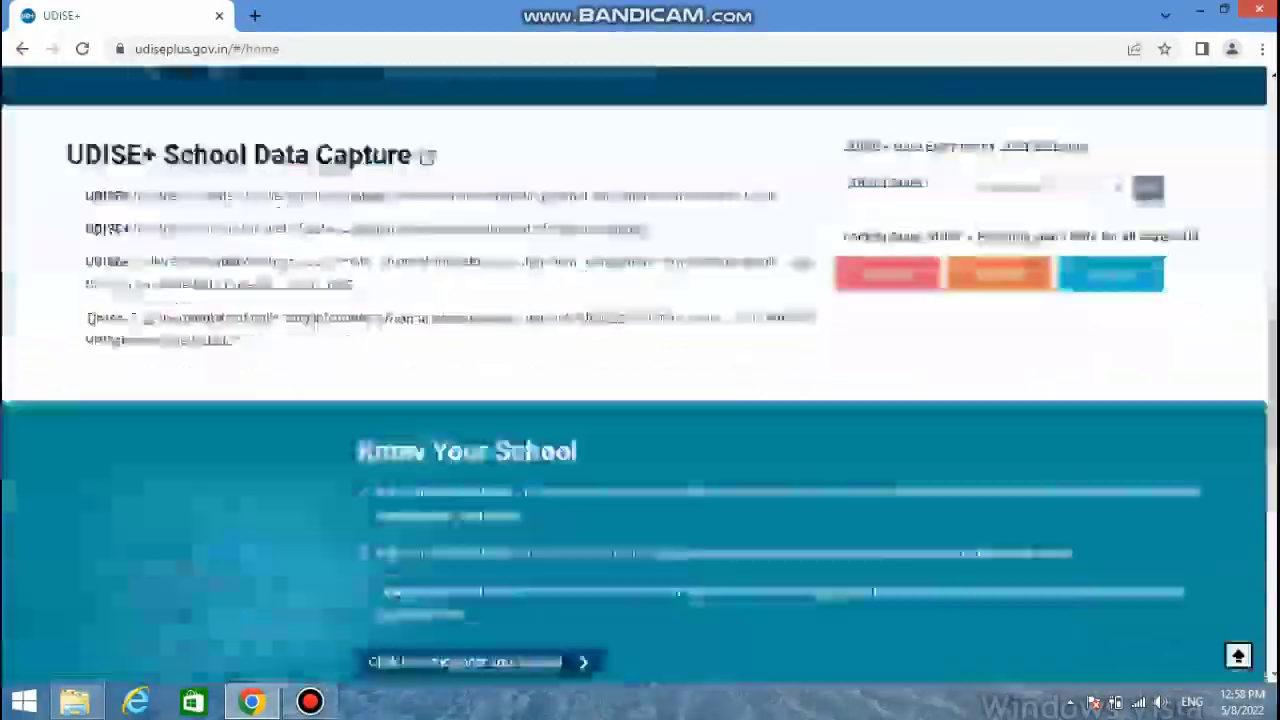
{"action": "scroll", "coordinate": [836, 290], "scroll_direction": "up", "scroll_amount": 1}
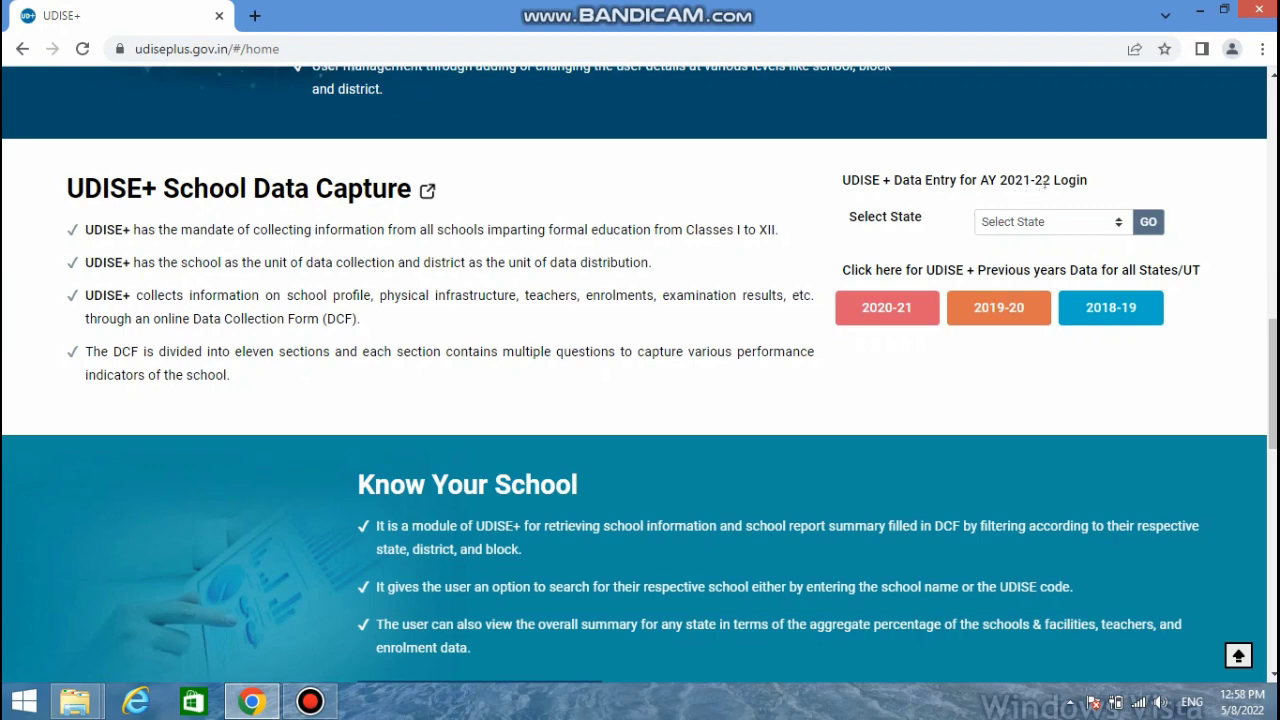
{"action": "left_click", "coordinate": [1120, 225]}
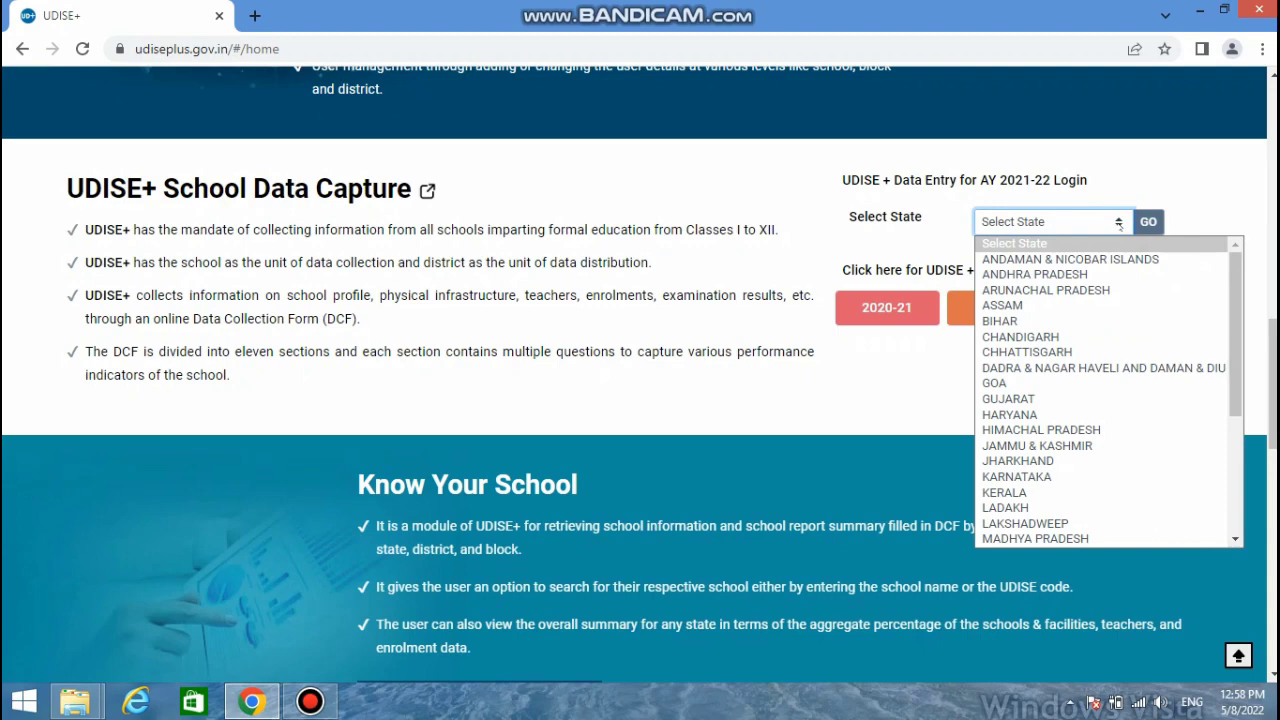
{"action": "left_click", "coordinate": [1037, 464]}
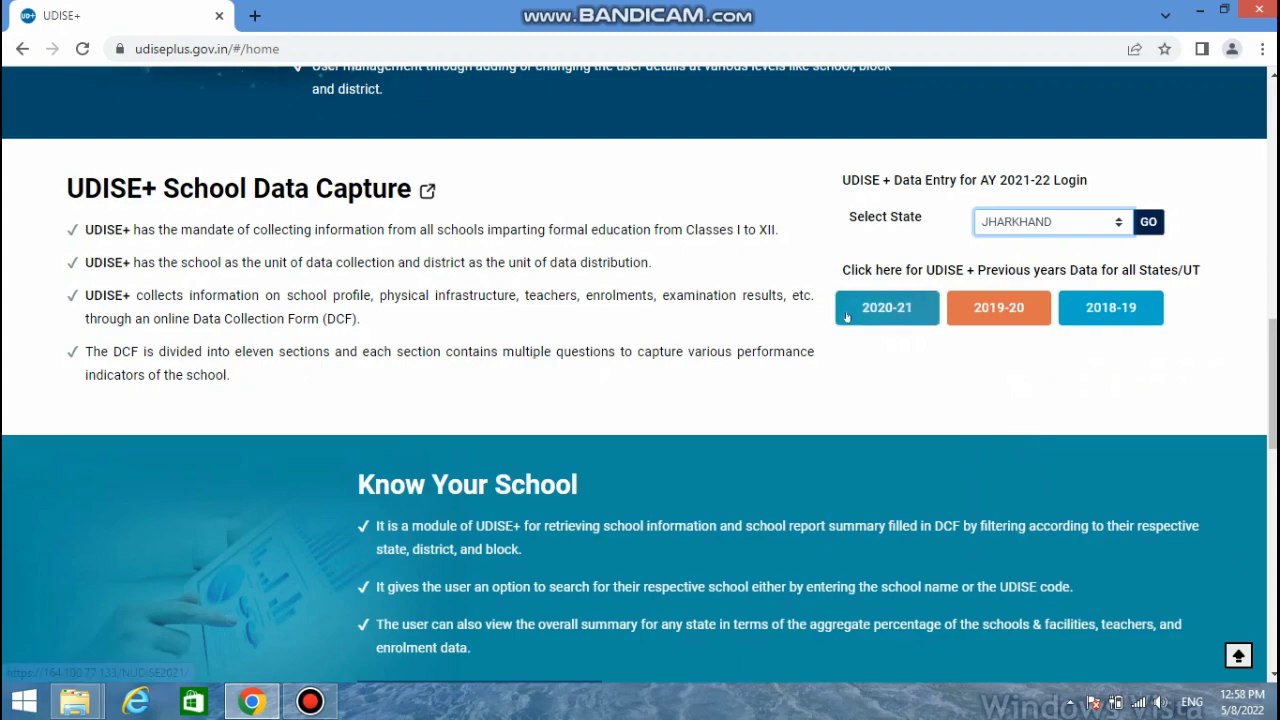
- Switch the website language from English to Hindi
{"action": "scroll", "coordinate": [855, 325], "scroll_direction": "up", "scroll_amount": 3}
{"action": "scroll", "coordinate": [846, 317], "scroll_direction": "up", "scroll_amount": 8}
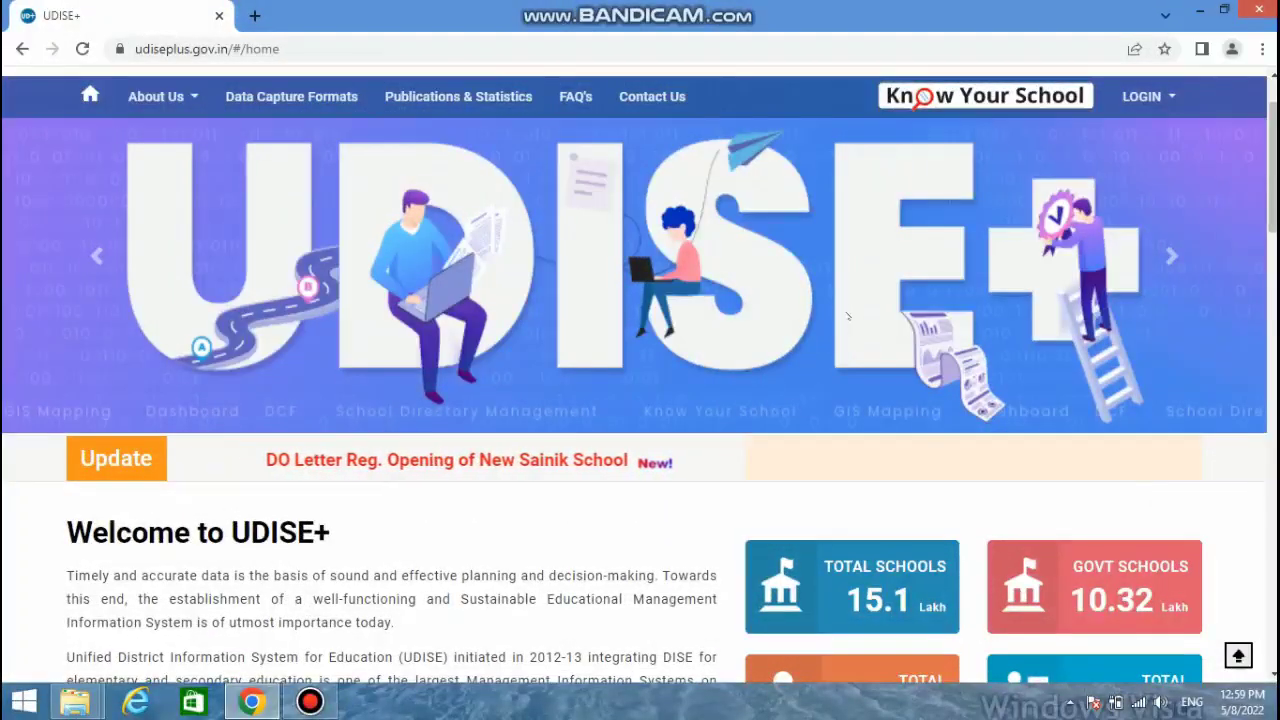
{"action": "scroll", "coordinate": [847, 317], "scroll_direction": "up", "scroll_amount": 1}
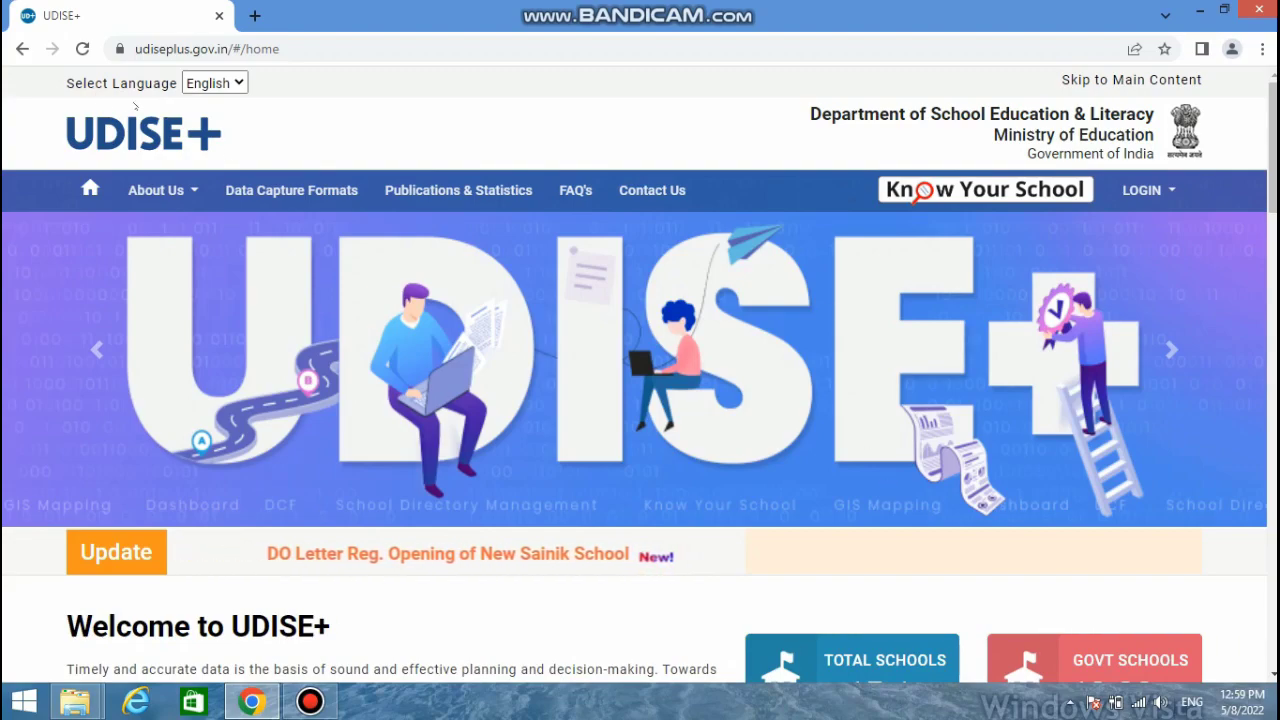
{"action": "left_click", "coordinate": [240, 87]}
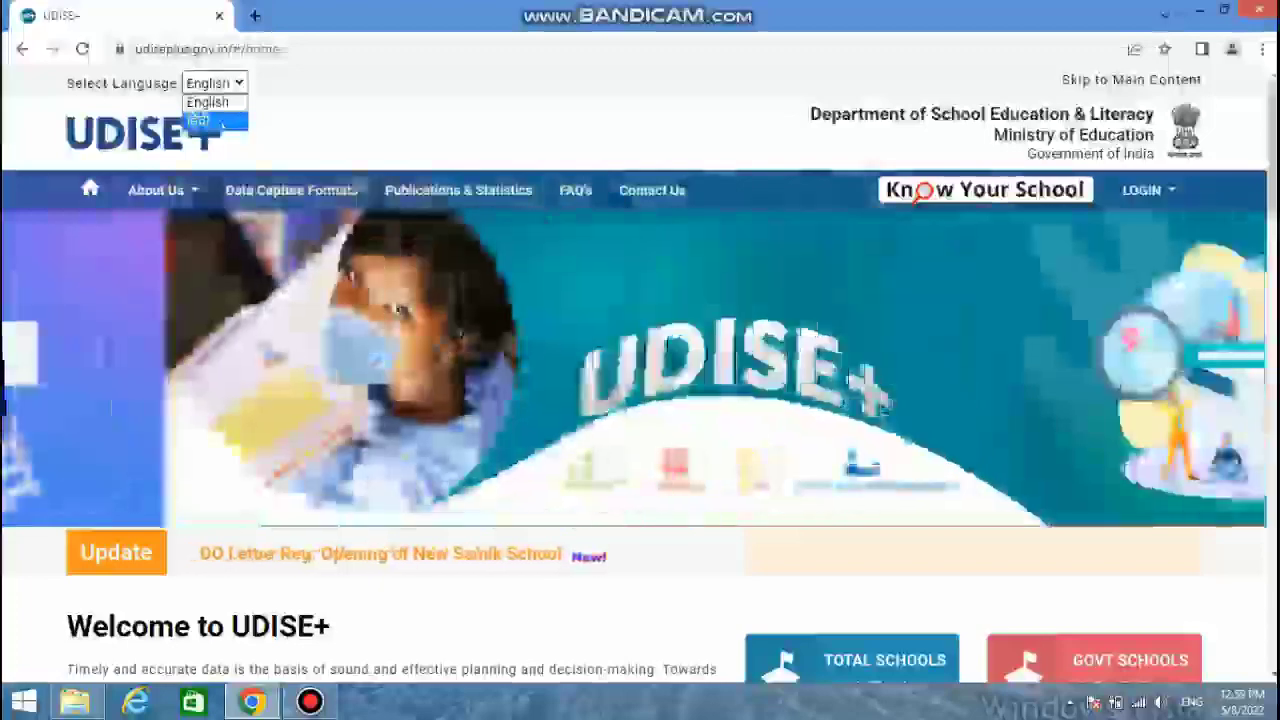
{"action": "left_click", "coordinate": [230, 119]}
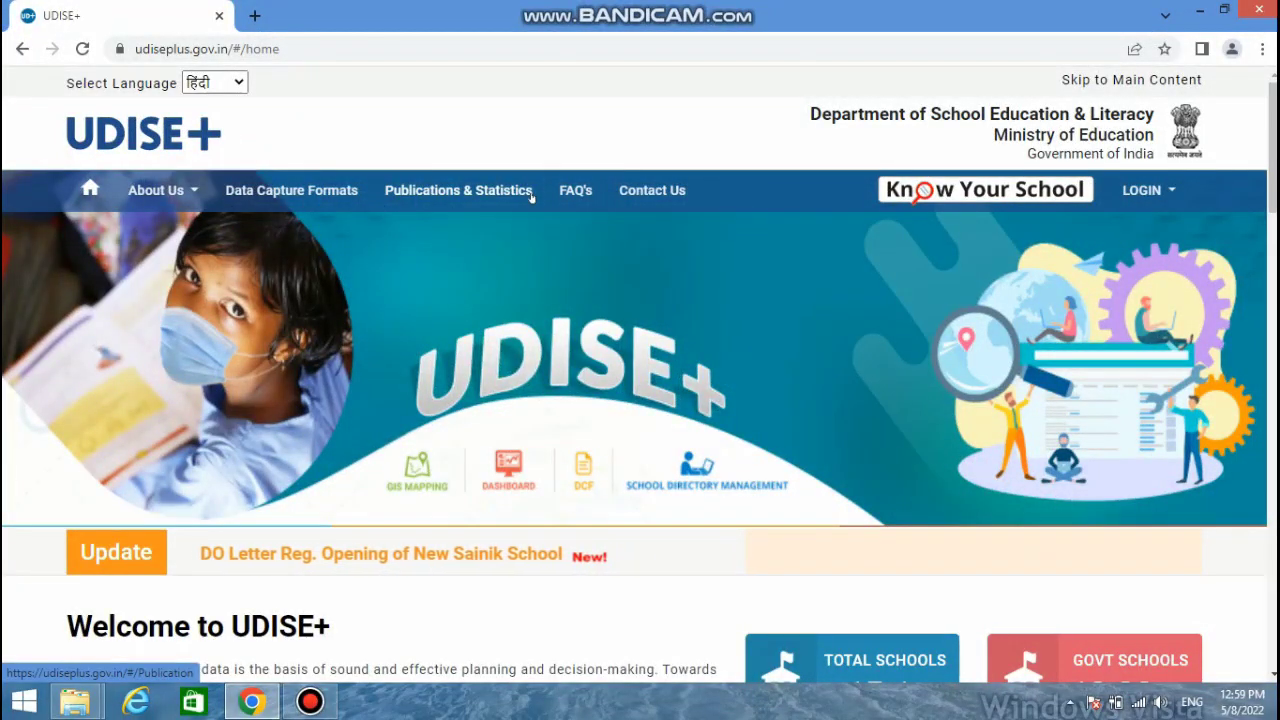
- Open the 2021-22 data entry login page for the selected state from the School Data Capture section
{"action": "scroll", "coordinate": [531, 197], "scroll_direction": "down", "scroll_amount": 9}
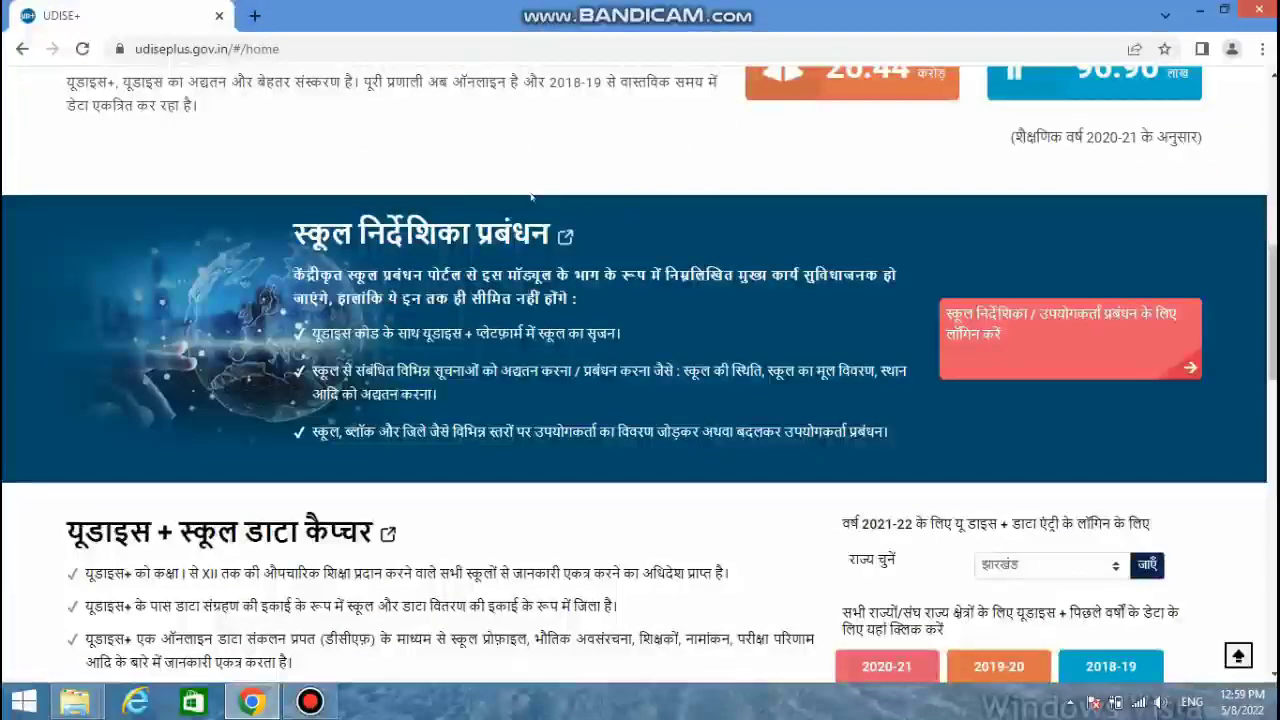
{"action": "scroll", "coordinate": [531, 197], "scroll_direction": "up", "scroll_amount": 10}
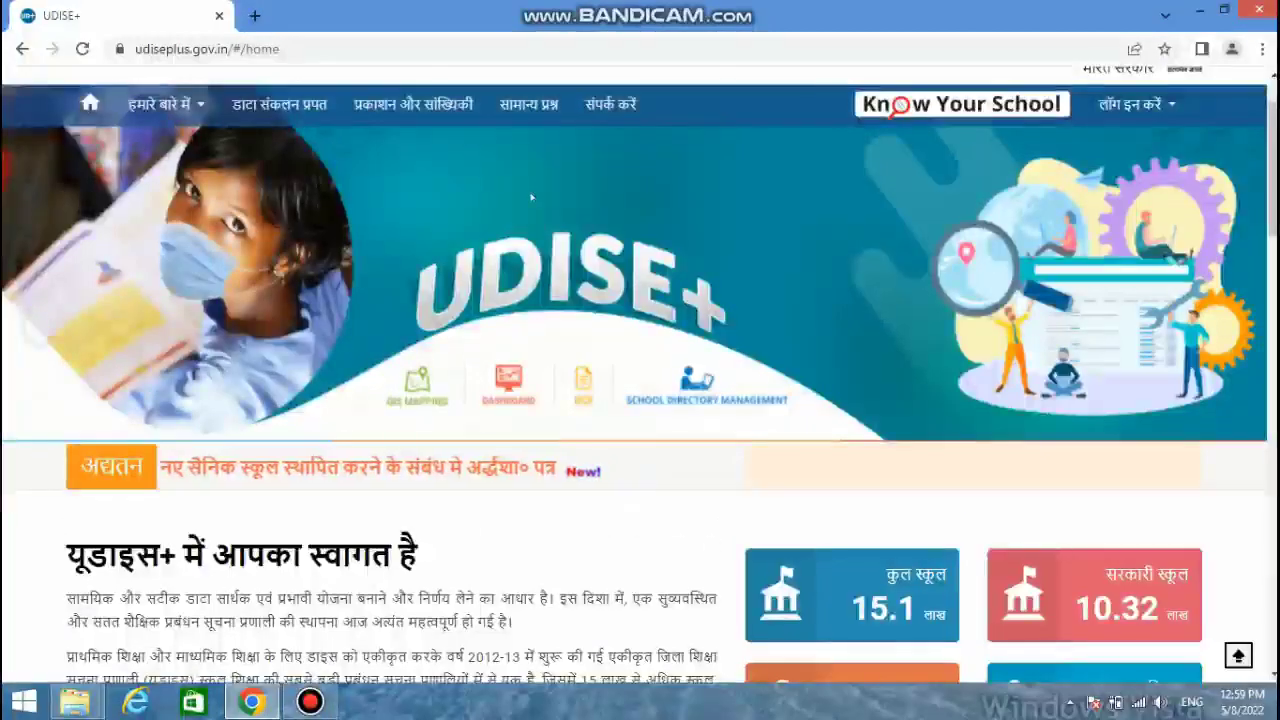
{"action": "scroll", "coordinate": [531, 197], "scroll_direction": "down", "scroll_amount": 4}
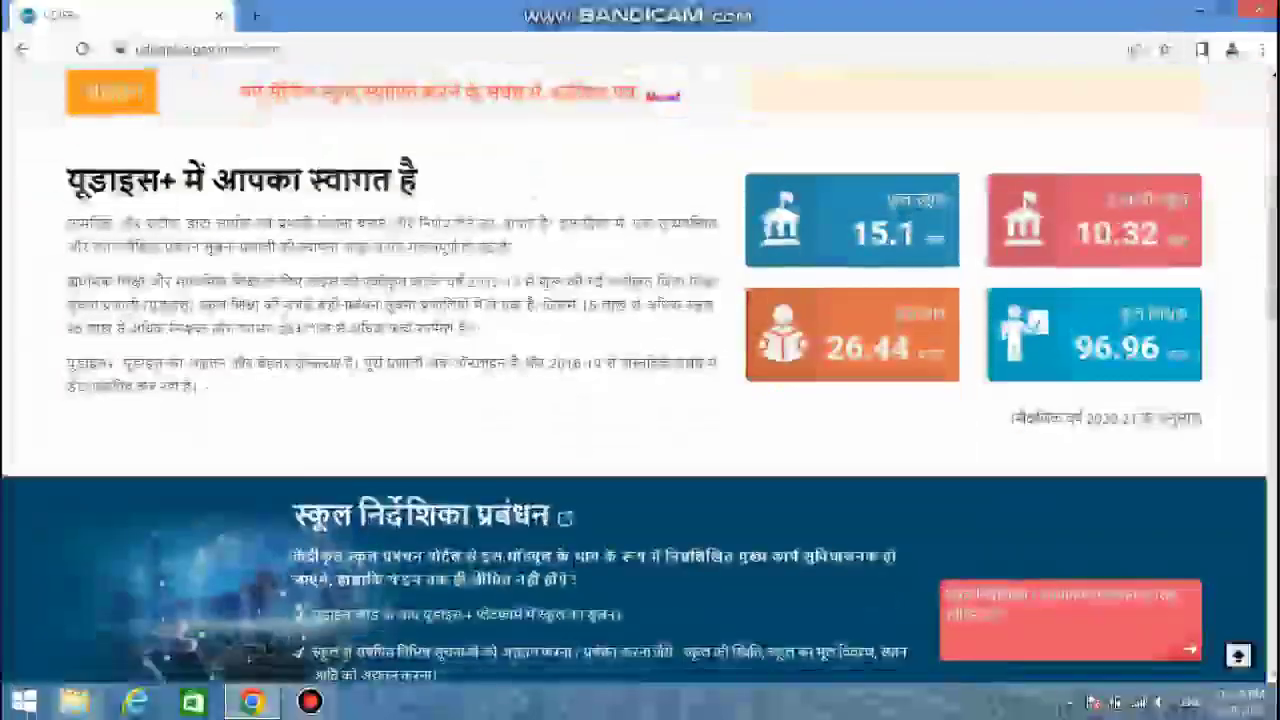
{"action": "scroll", "coordinate": [531, 197], "scroll_direction": "down", "scroll_amount": 6}
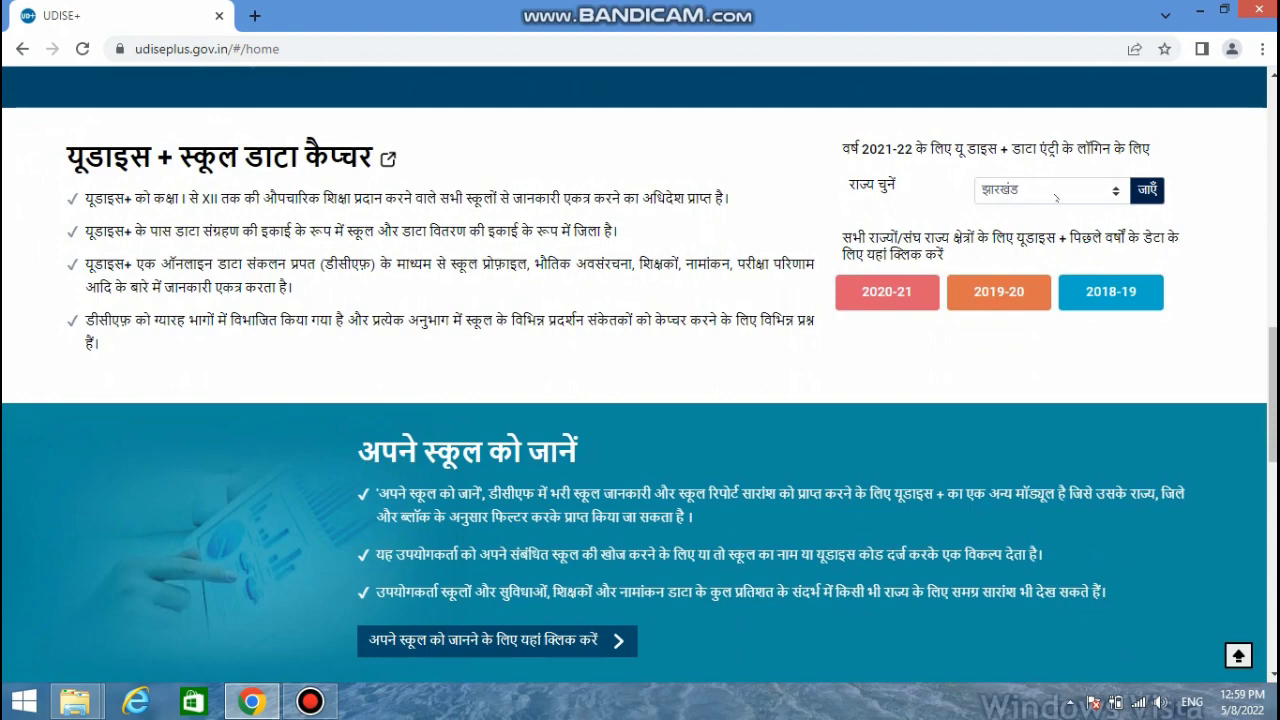
{"action": "left_click", "coordinate": [1148, 192]}
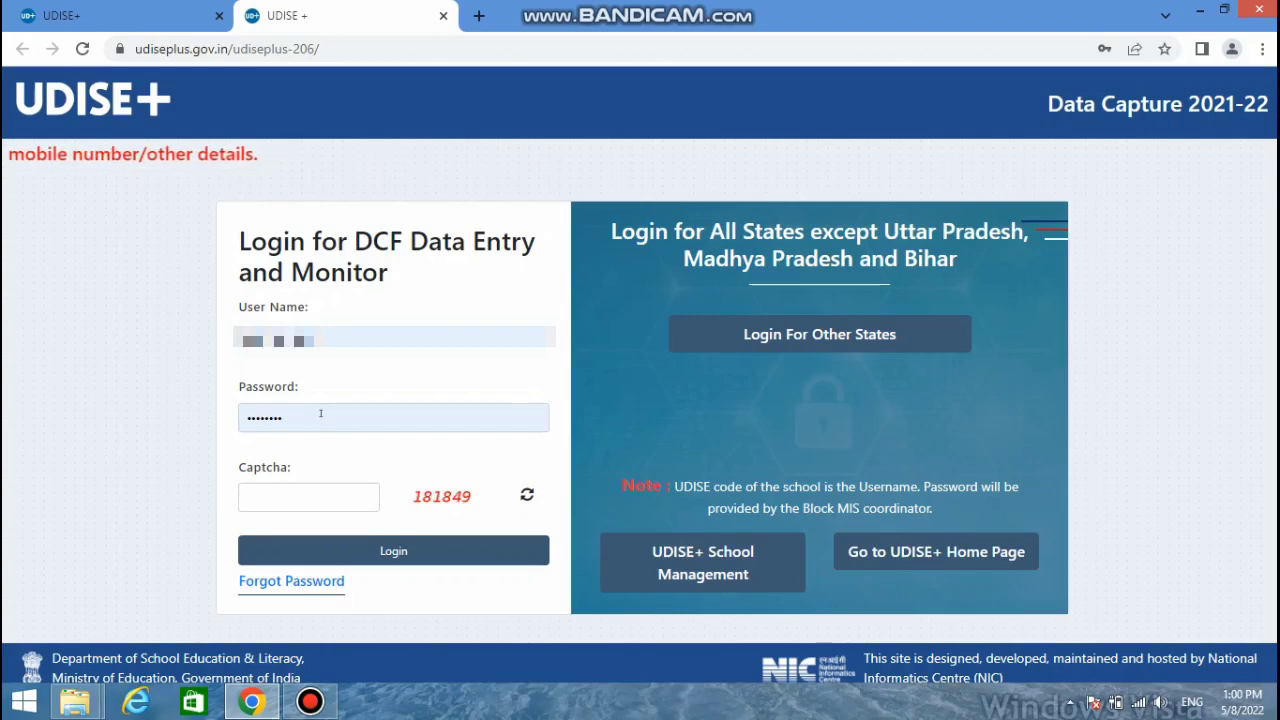
- Enter the displayed captcha code and log in to DCF Data Entry and Monitor with the prefilled credentials
{"action": "left_click", "coordinate": [304, 497]}
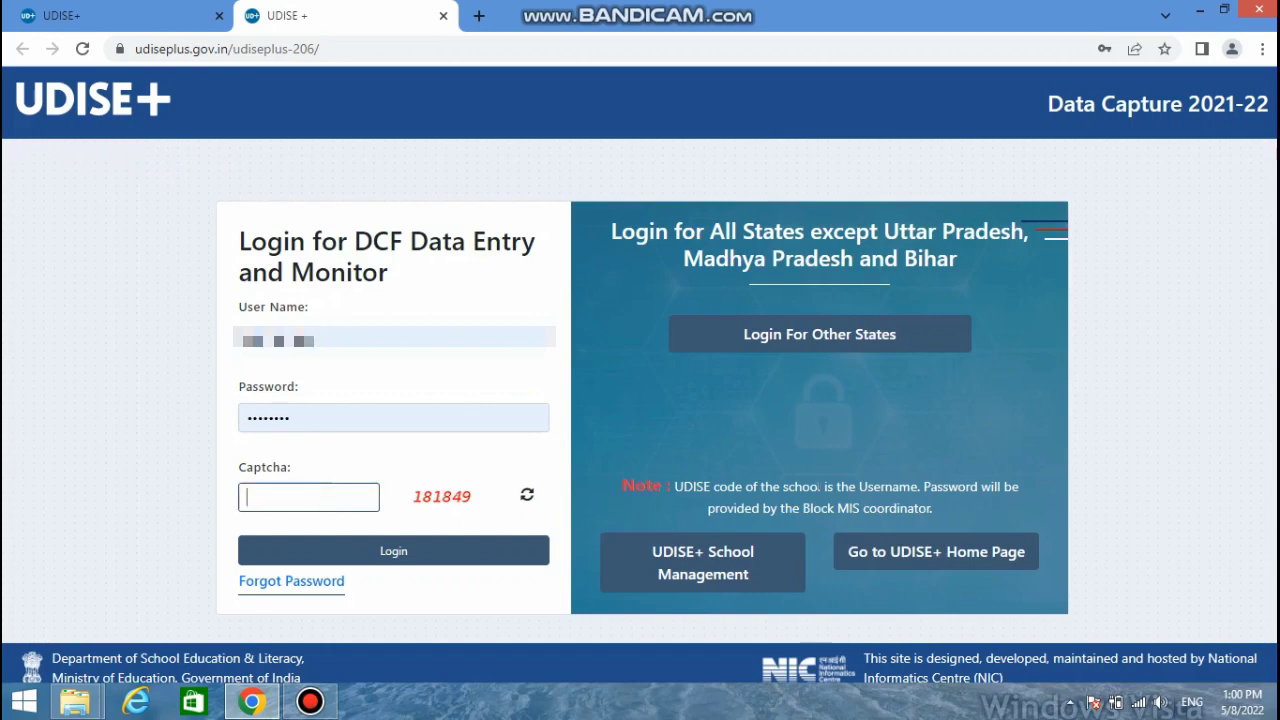
{"action": "type", "text": "1"}
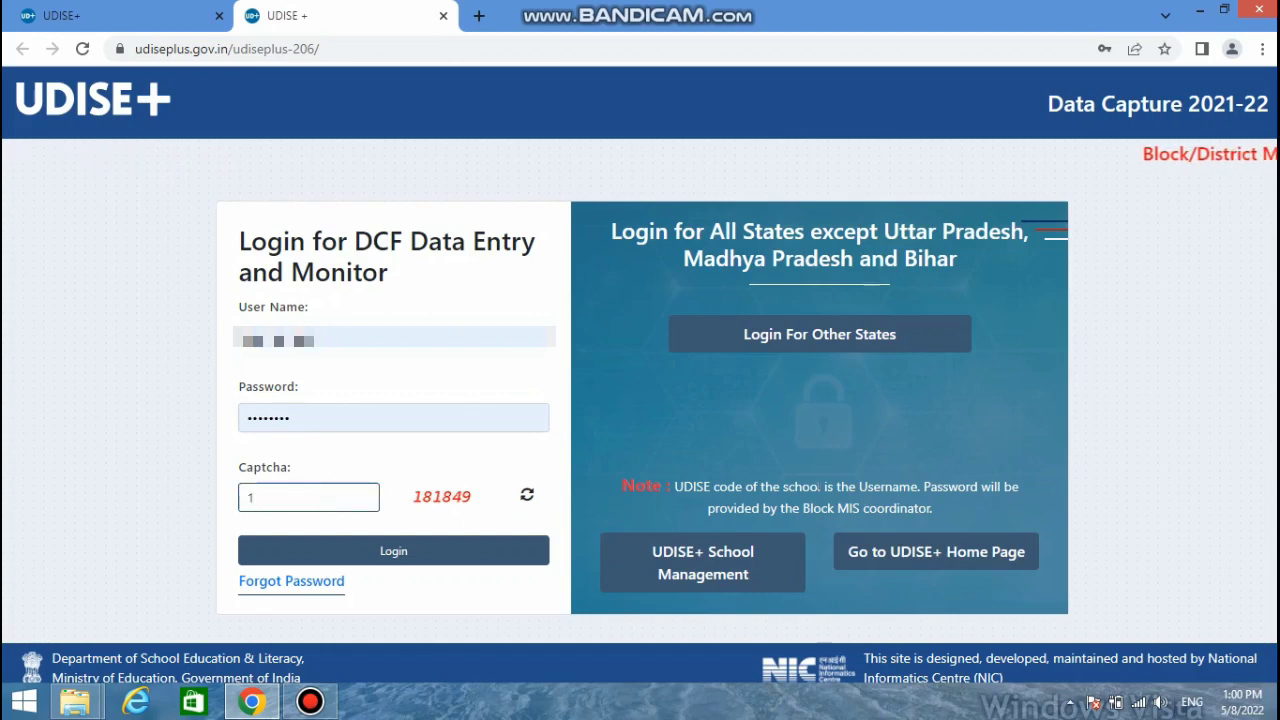
{"action": "type", "text": "81"}
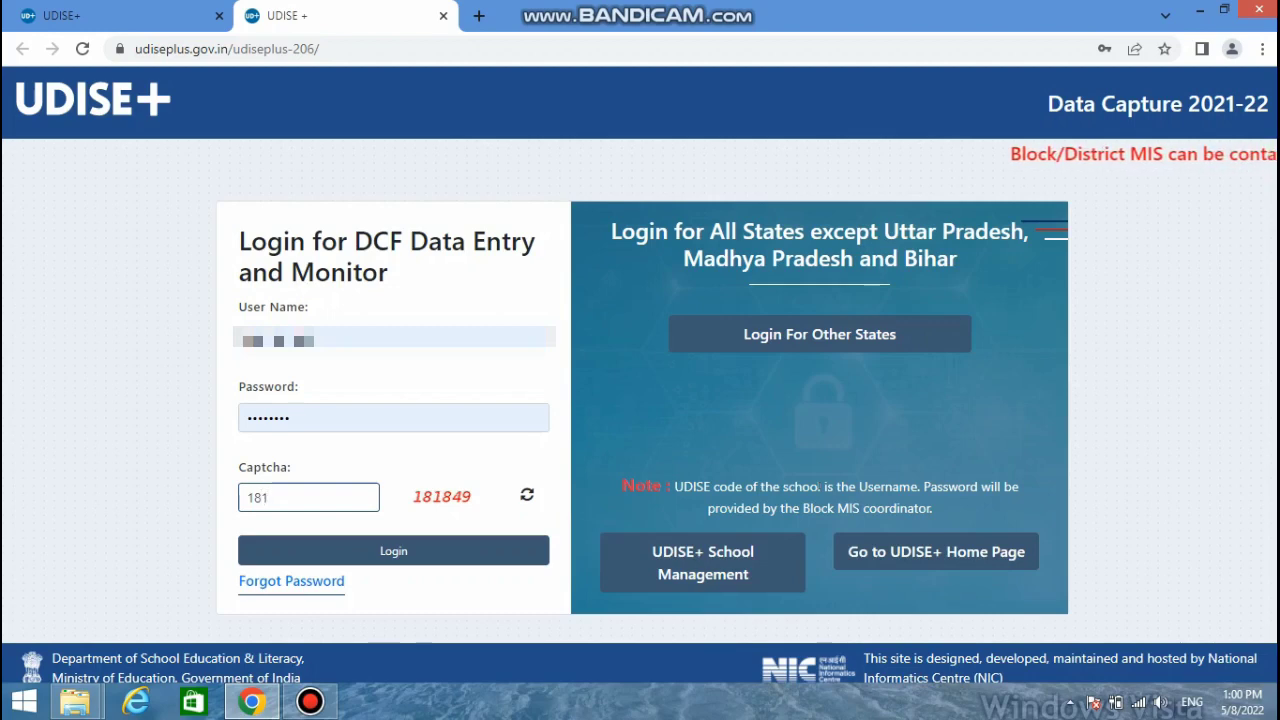
{"action": "type", "text": "849"}
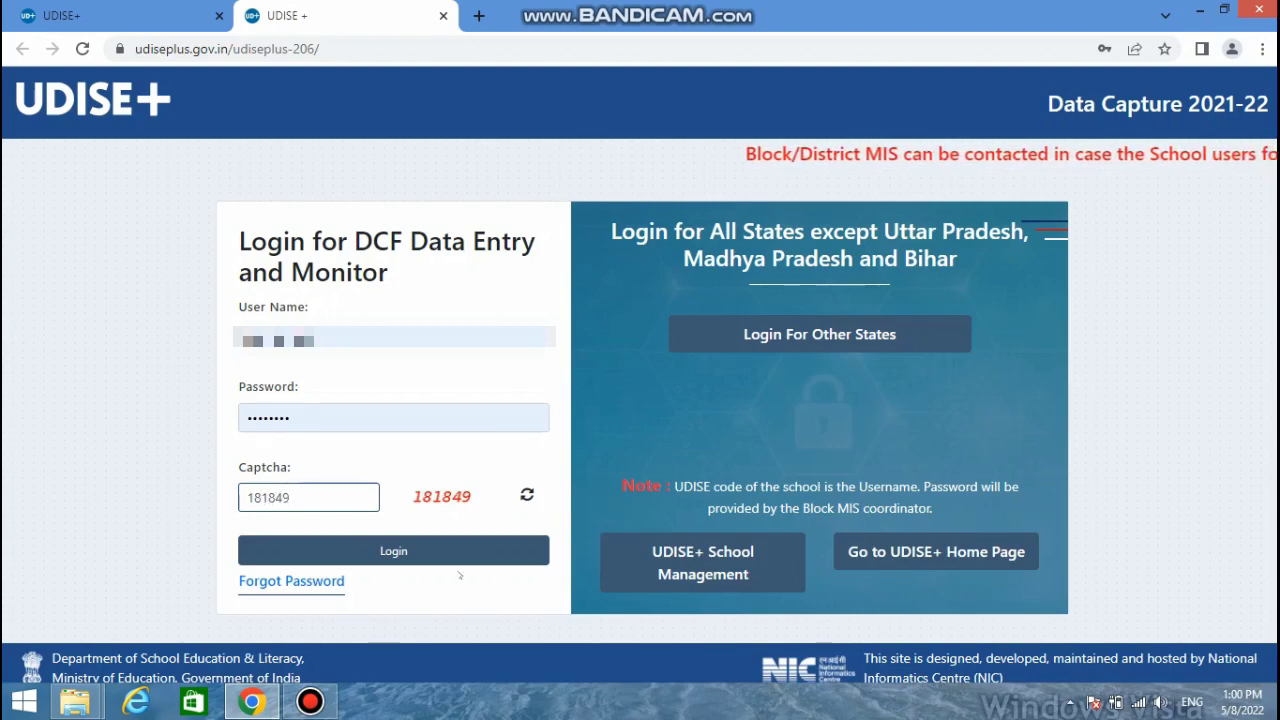
{"action": "left_click", "coordinate": [369, 550]}
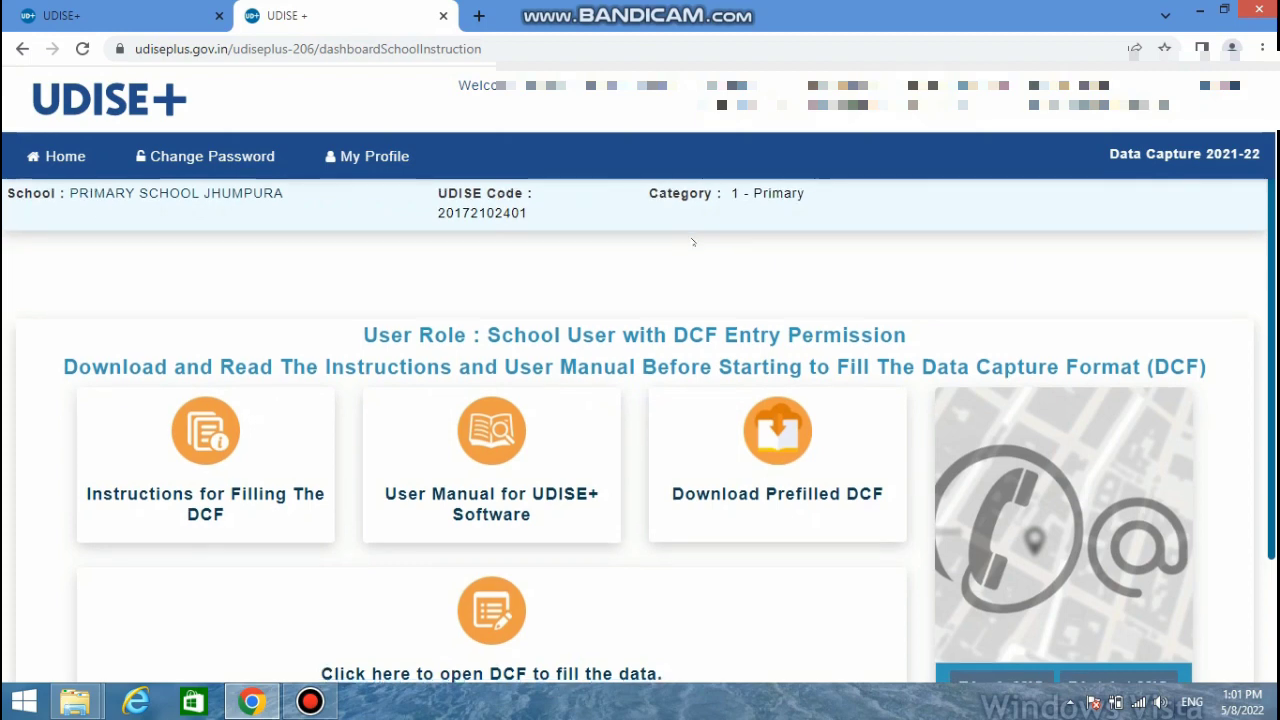
- Open the school's DCF to fill the data and acknowledge the Important Notes message
{"action": "scroll", "coordinate": [692, 242], "scroll_direction": "down", "scroll_amount": 2}
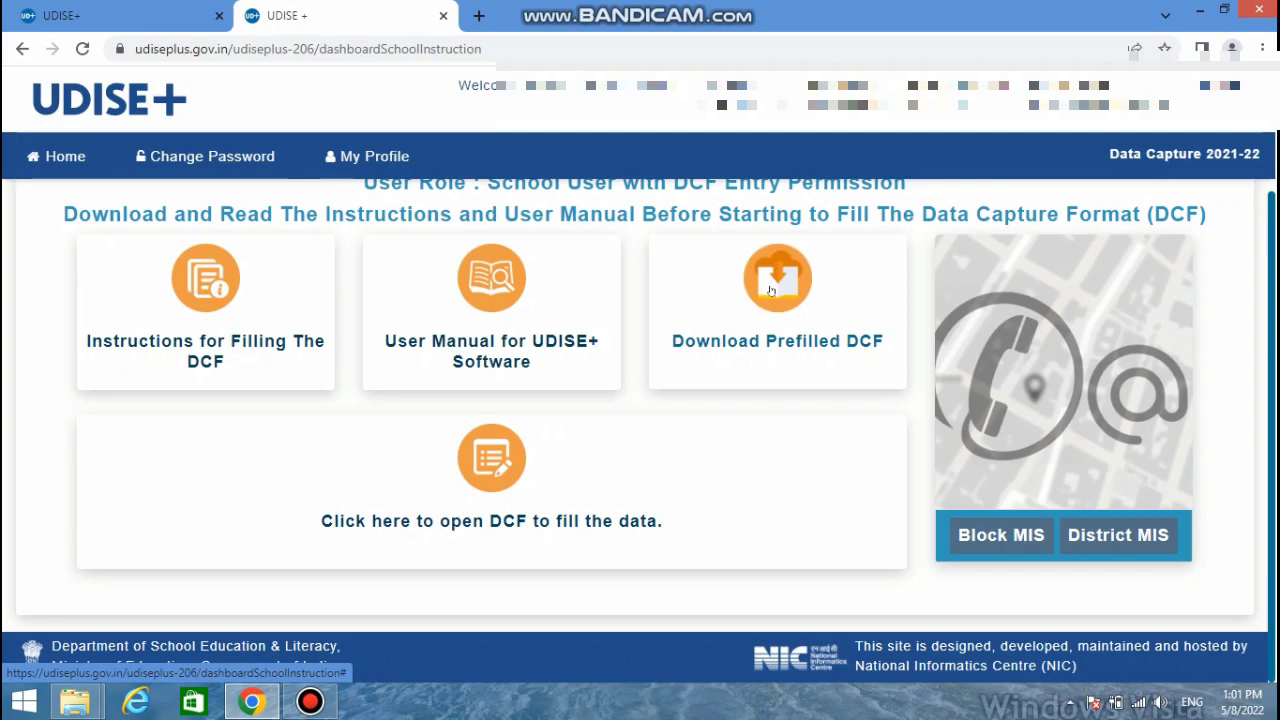
{"action": "left_click", "coordinate": [492, 455]}
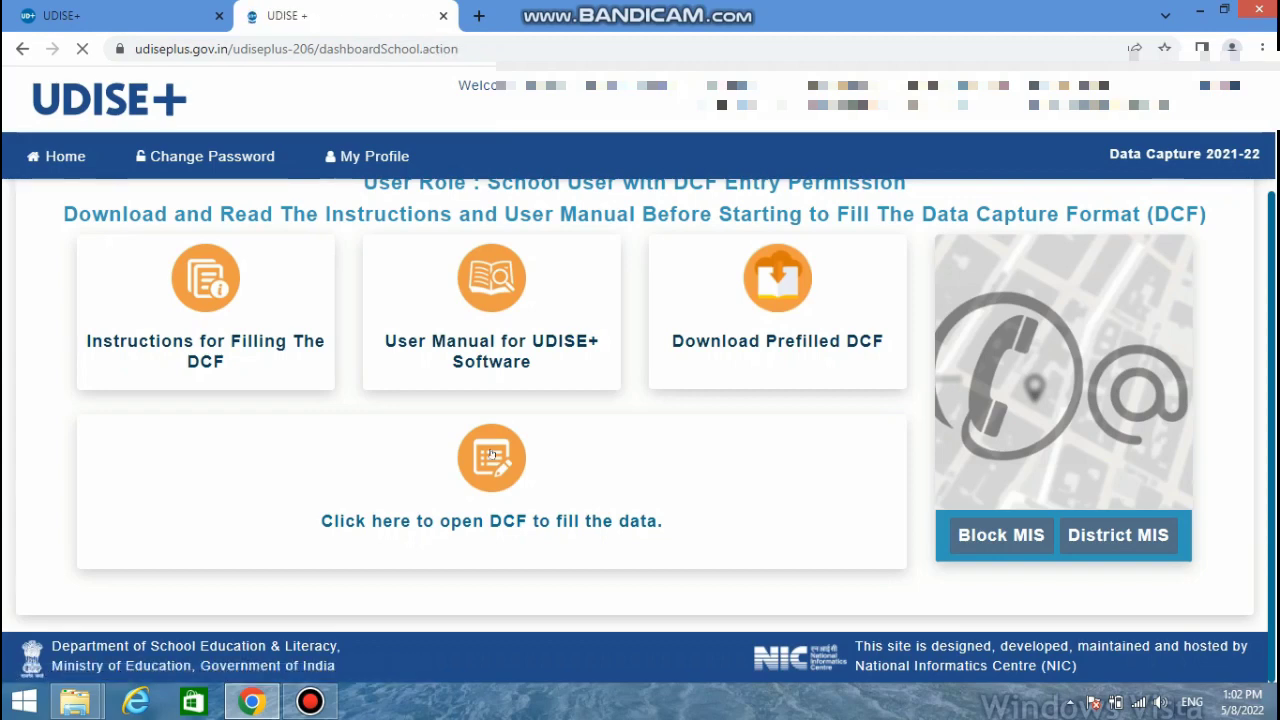
{"action": "left_click", "coordinate": [491, 454]}
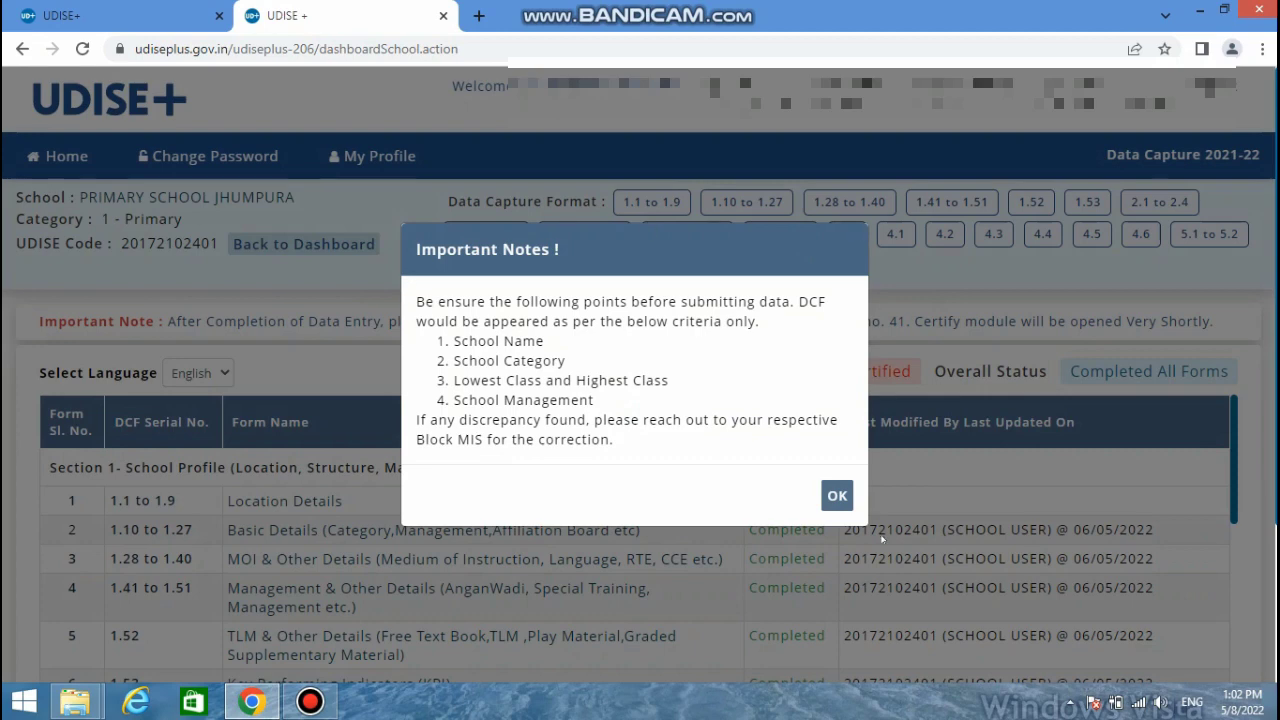
{"action": "left_click", "coordinate": [835, 499]}
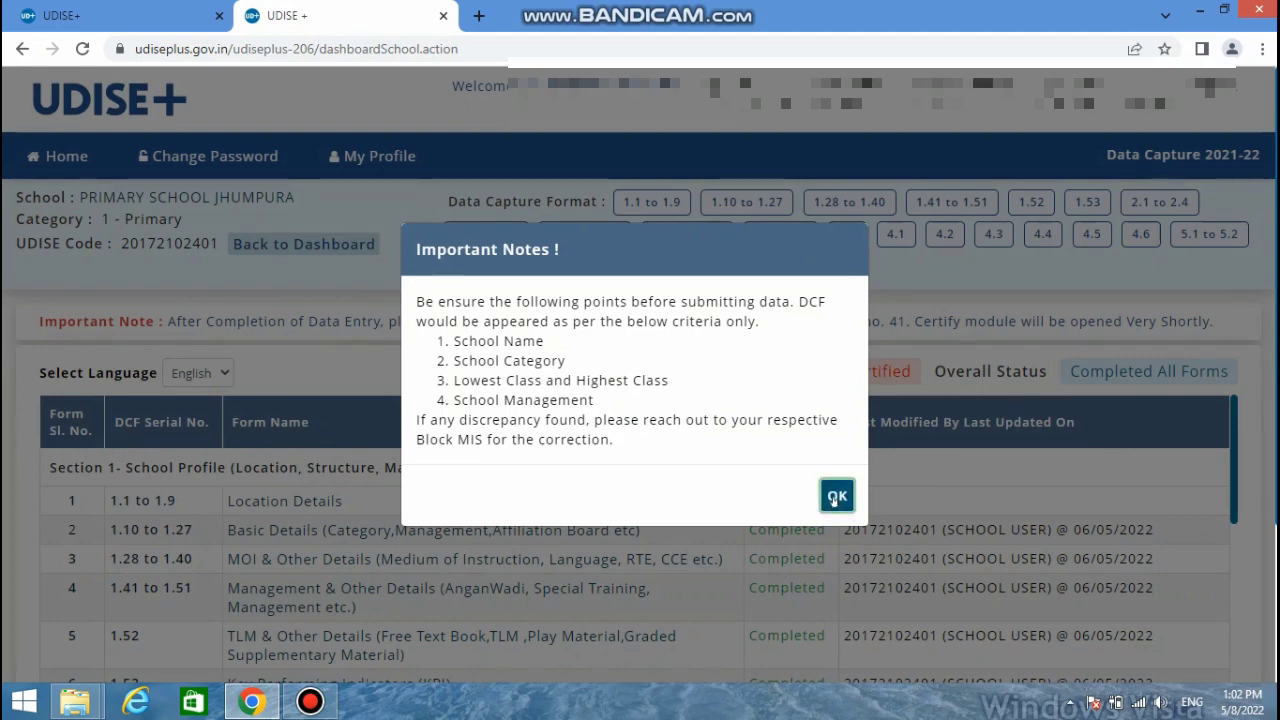
{"action": "left_click", "coordinate": [836, 497]}
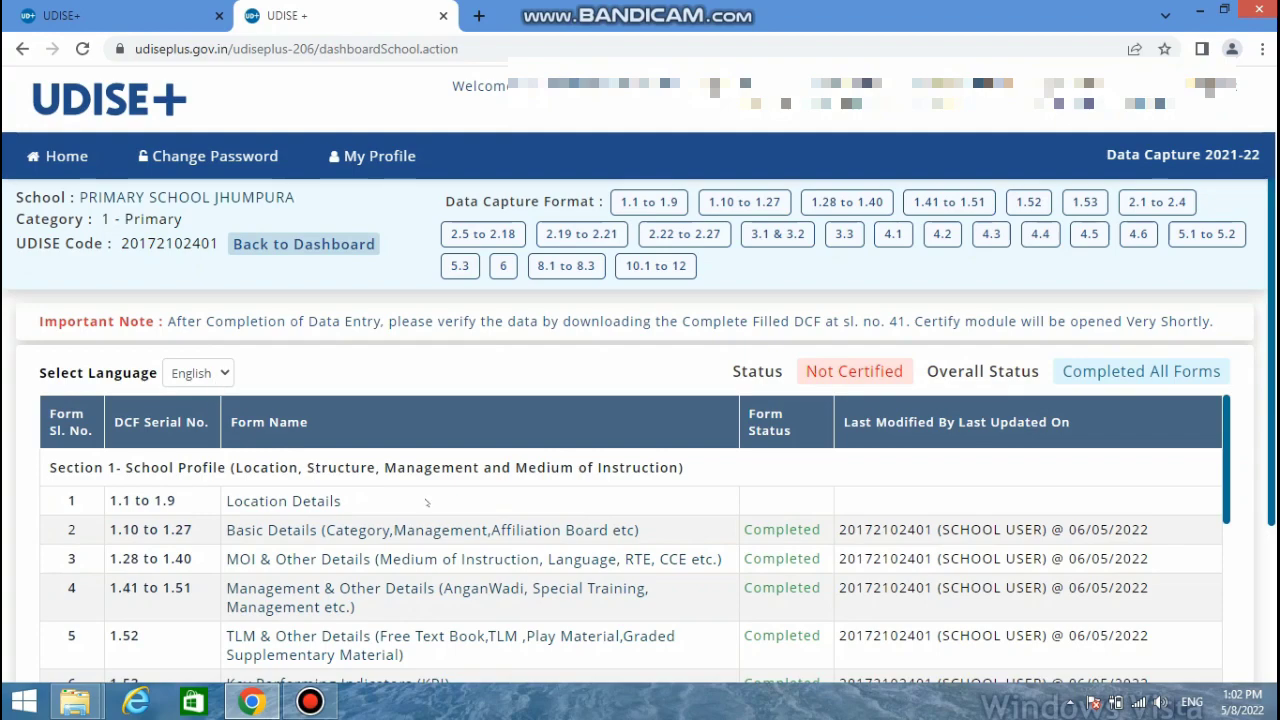
- Set the language of the DCF form list to Hindi
{"action": "scroll", "coordinate": [427, 502], "scroll_direction": "down", "scroll_amount": 5}
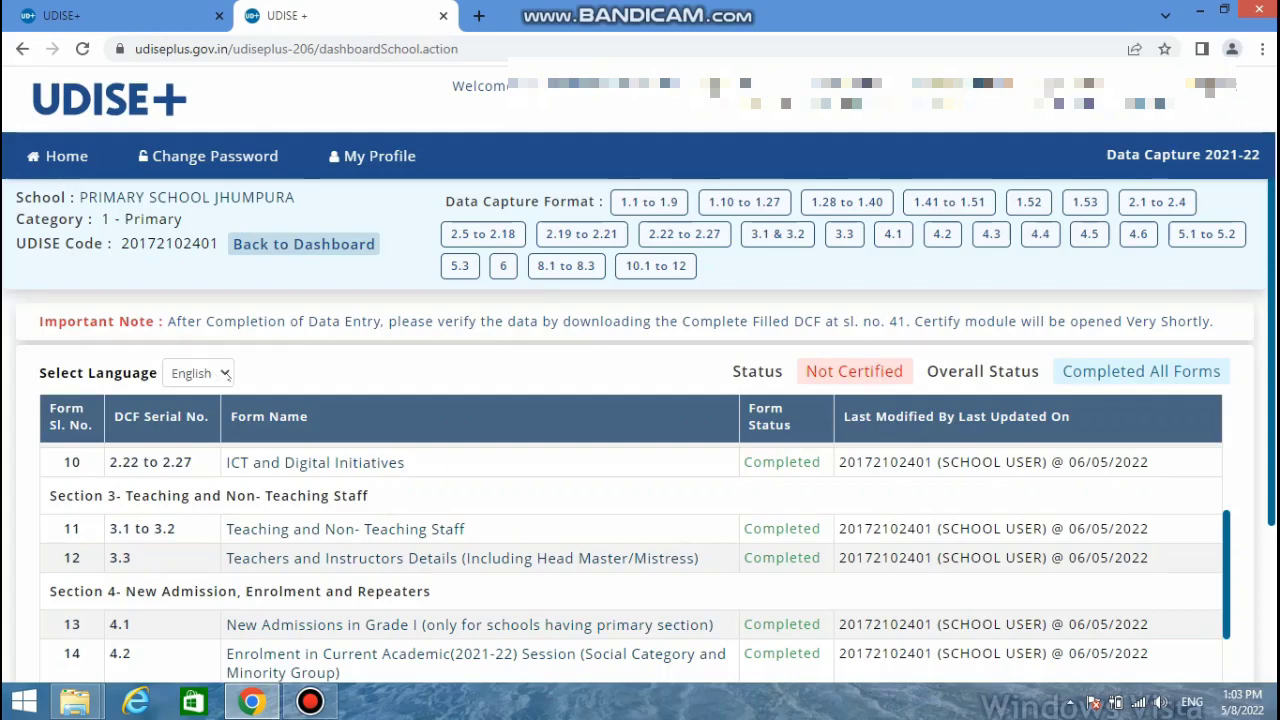
{"action": "left_click", "coordinate": [226, 374]}
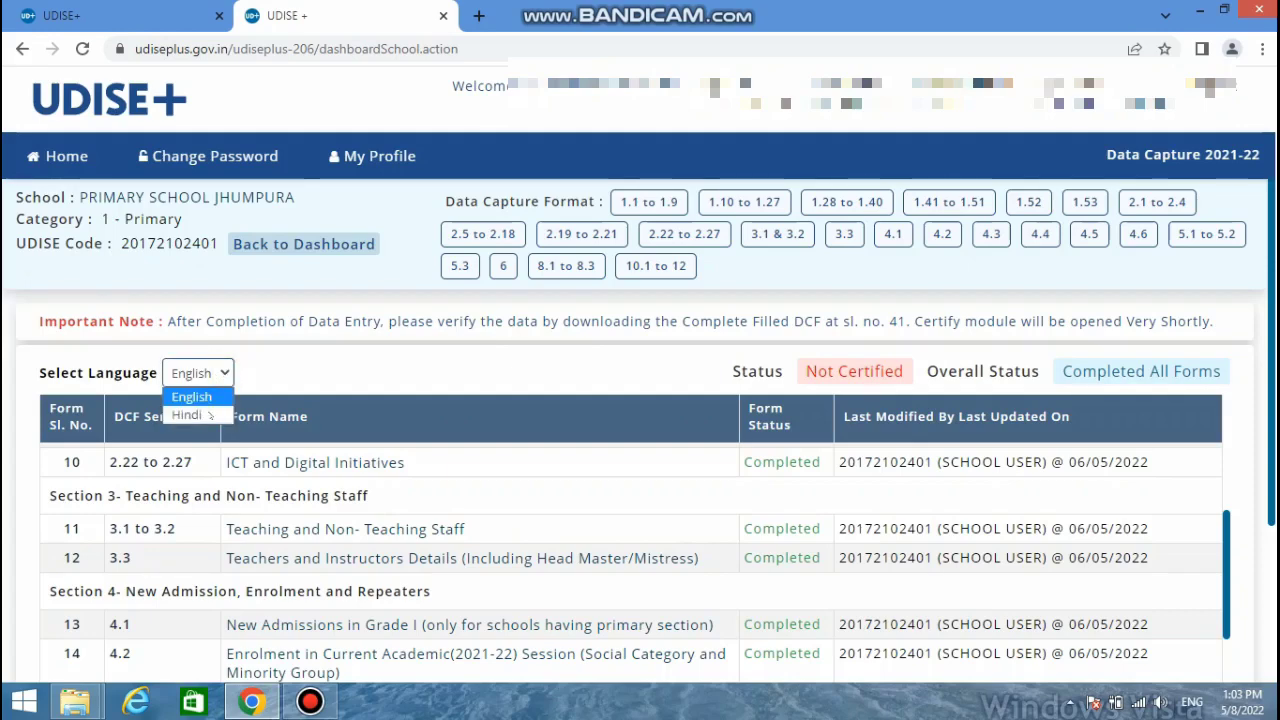
{"action": "left_click", "coordinate": [198, 416]}
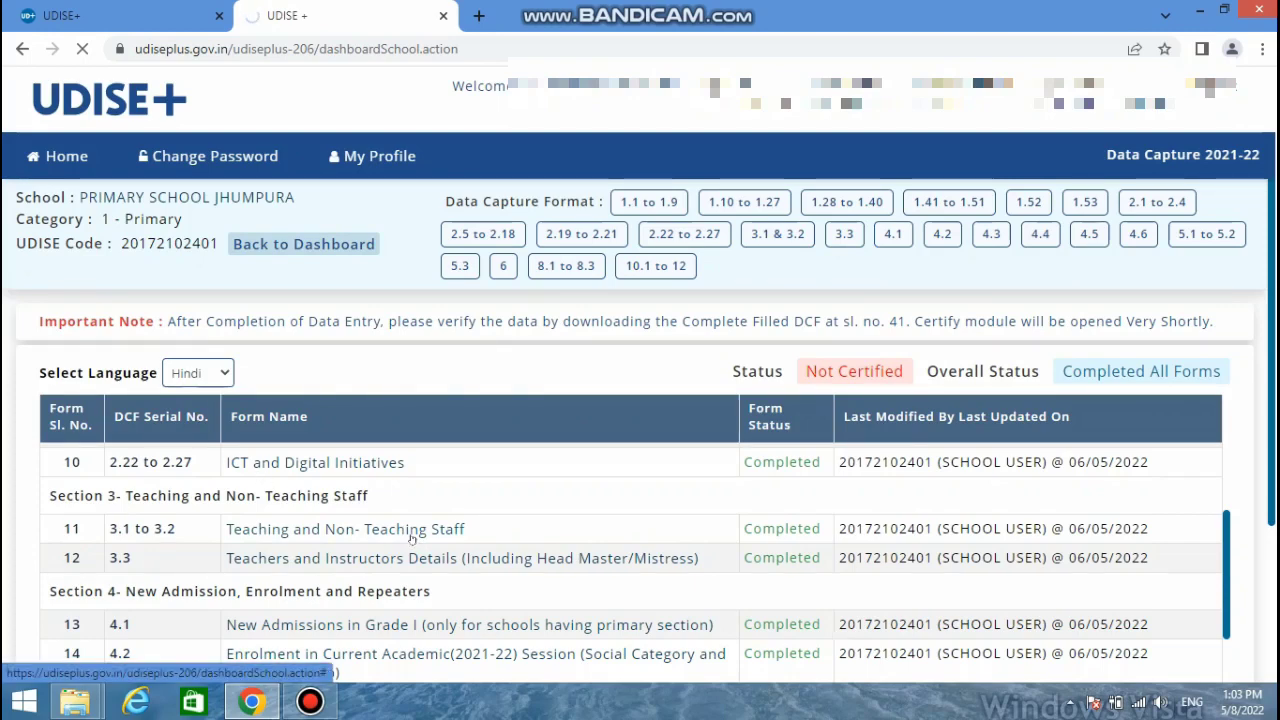
- Open the location details form (1.1 to 1.9) from the Hindi DCF form list
{"action": "scroll", "coordinate": [411, 538], "scroll_direction": "down", "scroll_amount": 5}
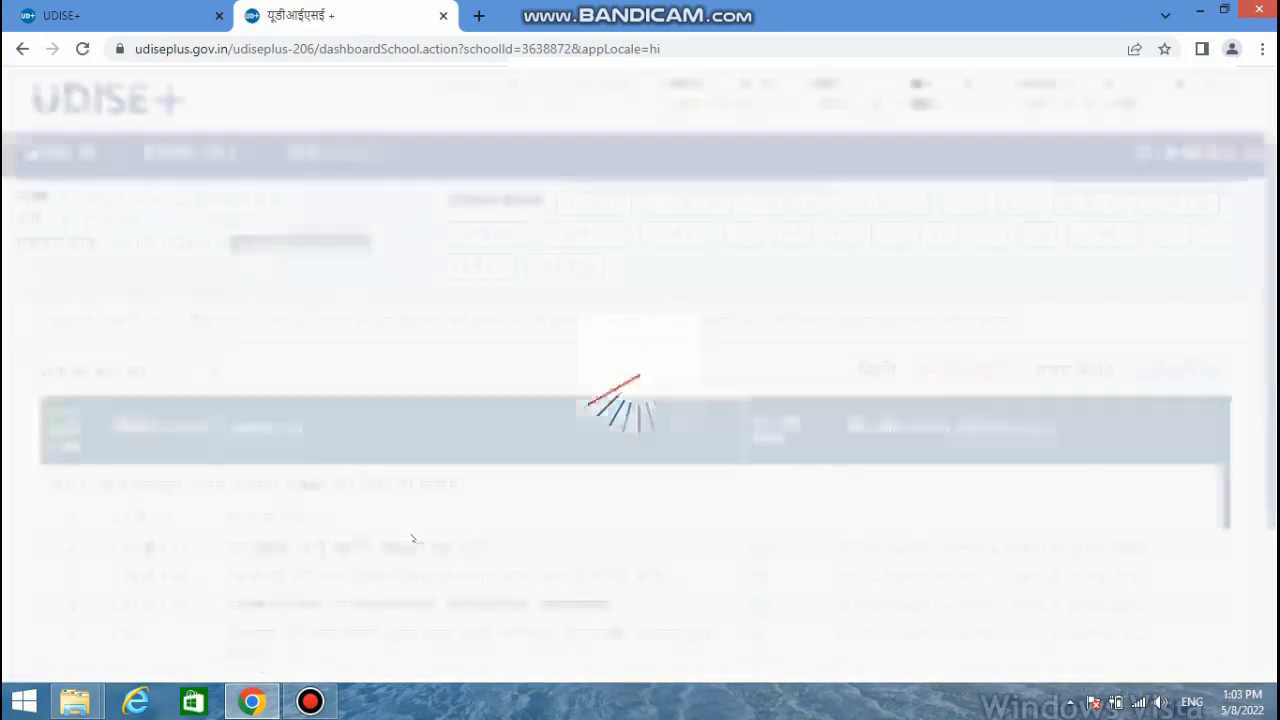
{"action": "scroll", "coordinate": [630, 570], "scroll_direction": "down", "scroll_amount": 10}
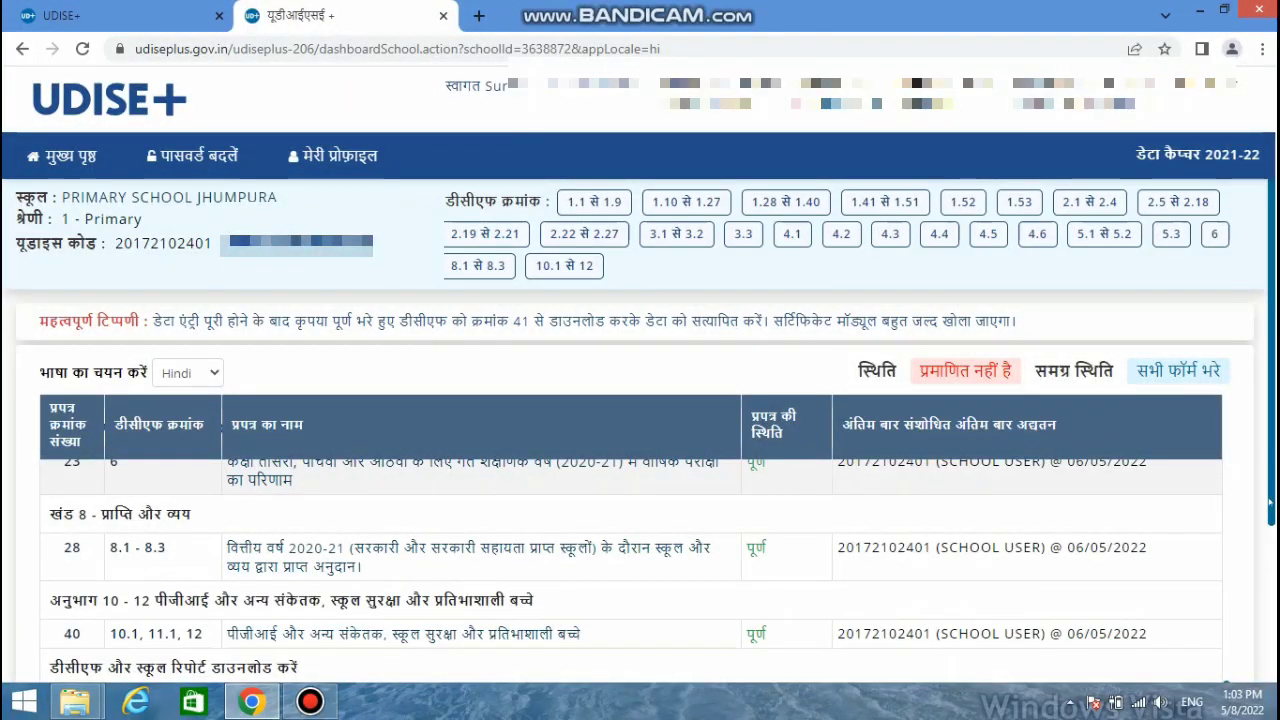
{"action": "scroll", "coordinate": [1270, 505], "scroll_direction": "down", "scroll_amount": 2}
{"action": "scroll", "coordinate": [1270, 636], "scroll_direction": "down", "scroll_amount": 1}
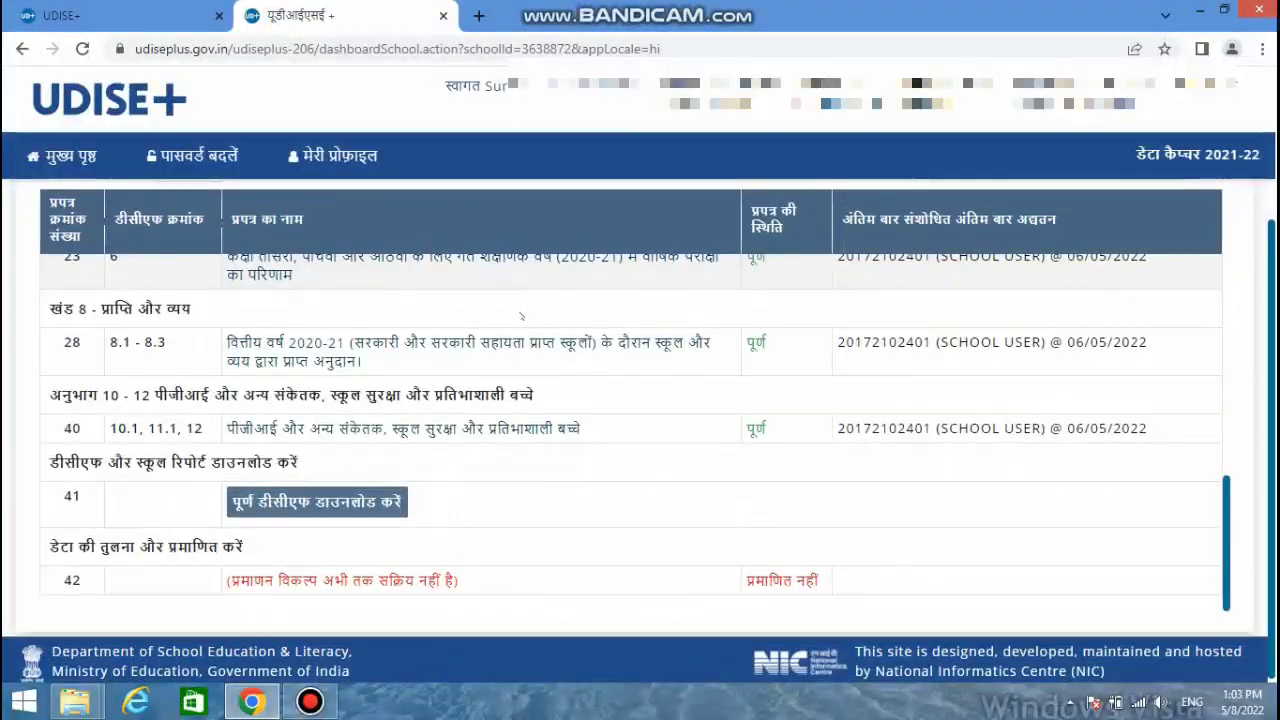
{"action": "scroll", "coordinate": [521, 318], "scroll_direction": "up", "scroll_amount": 10}
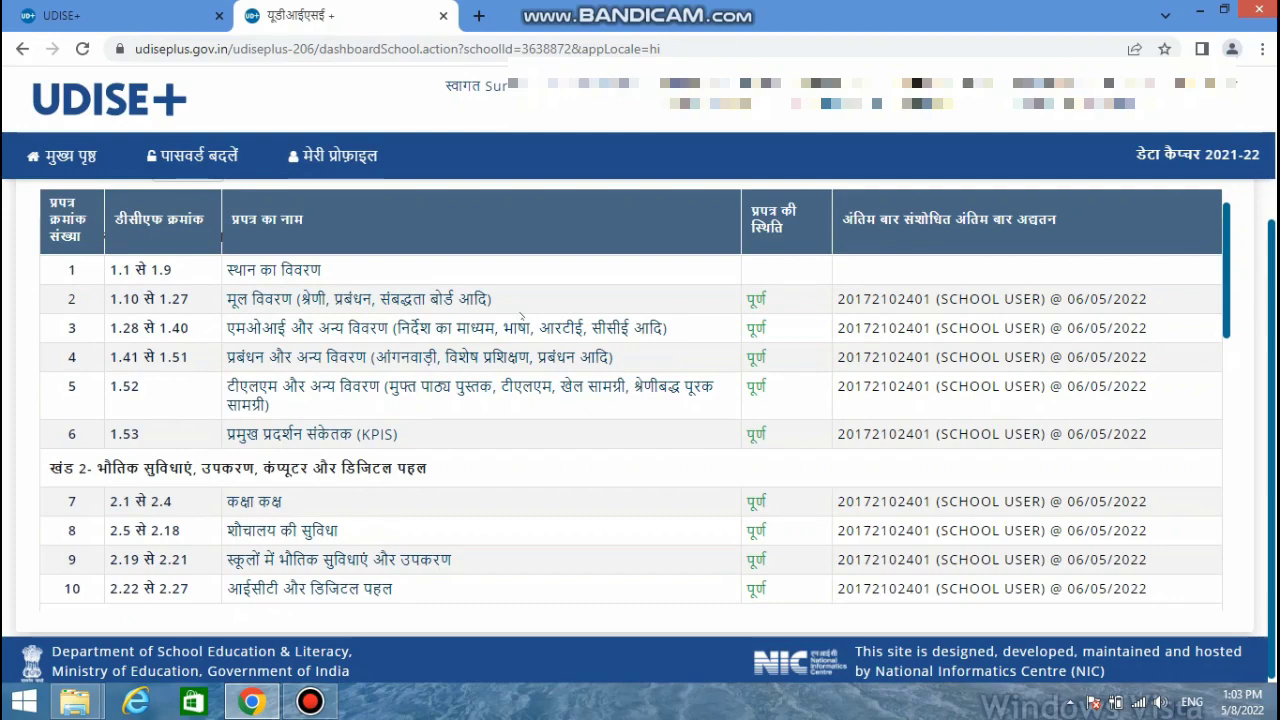
{"action": "scroll", "coordinate": [520, 316], "scroll_direction": "up", "scroll_amount": 1}
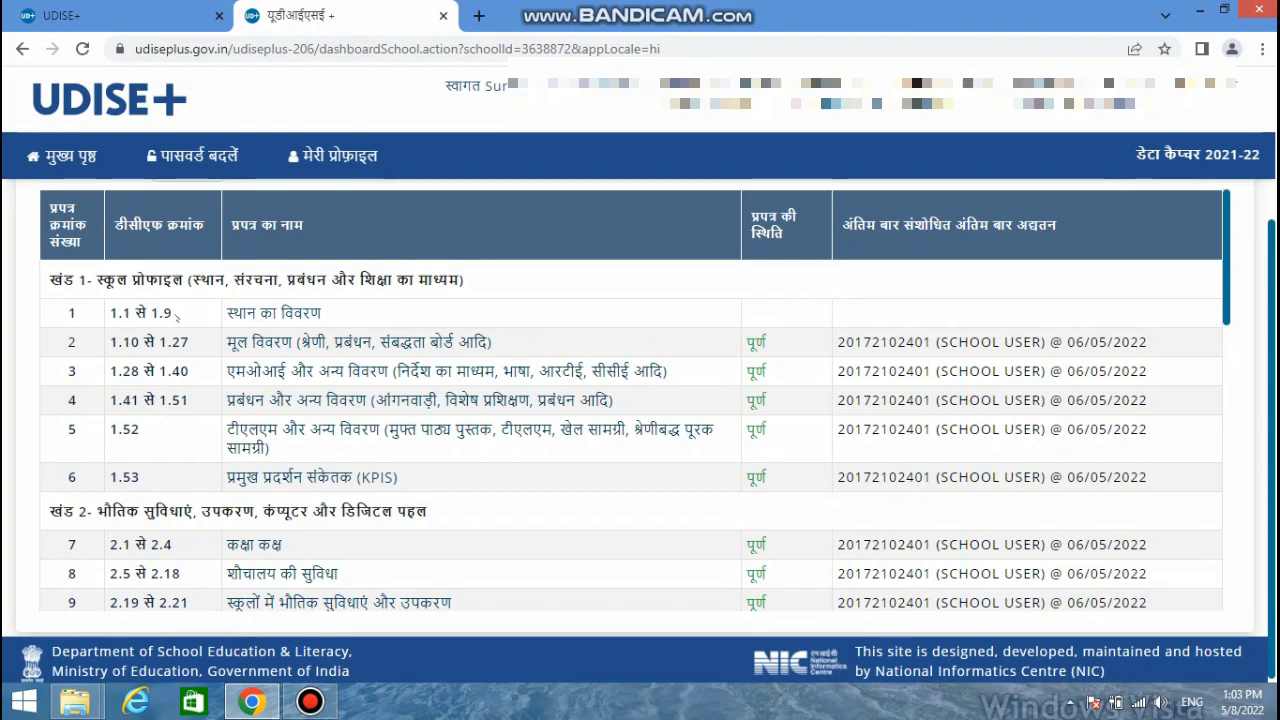
{"action": "left_click", "coordinate": [258, 316]}
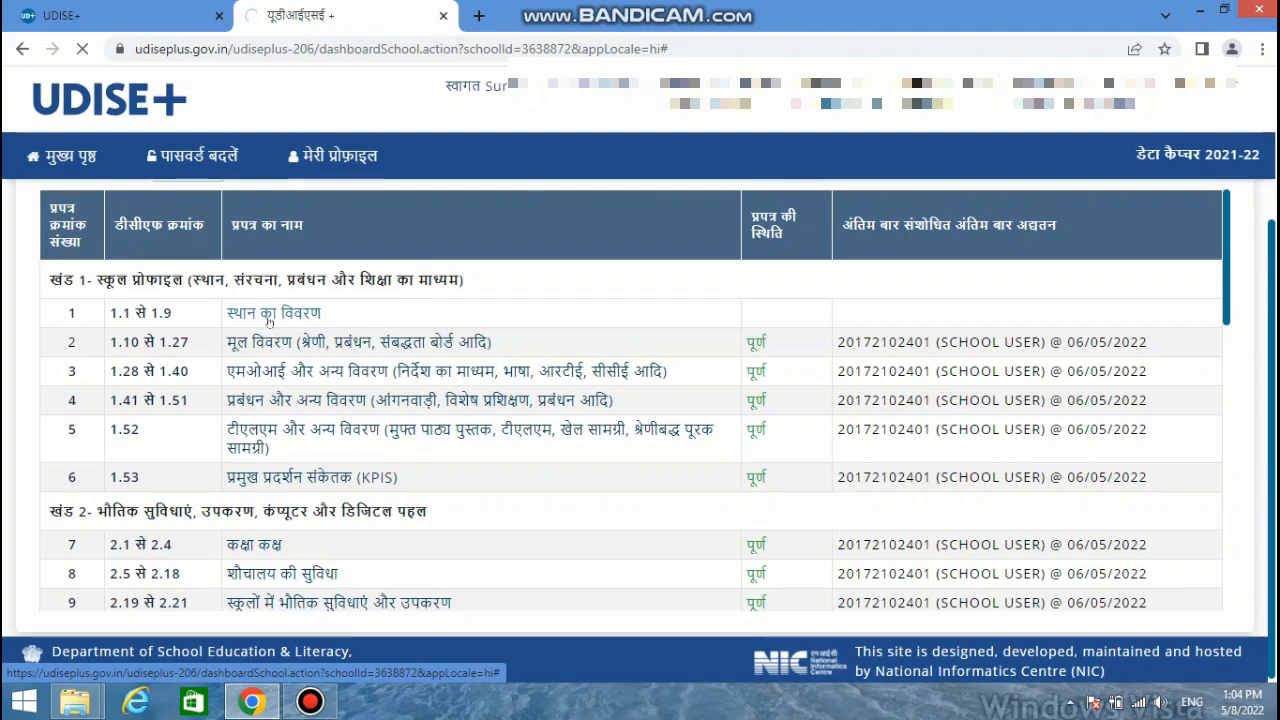
{"action": "scroll", "coordinate": [265, 330], "scroll_direction": "down", "scroll_amount": 3}
{"action": "scroll", "coordinate": [387, 421], "scroll_direction": "down", "scroll_amount": 3}
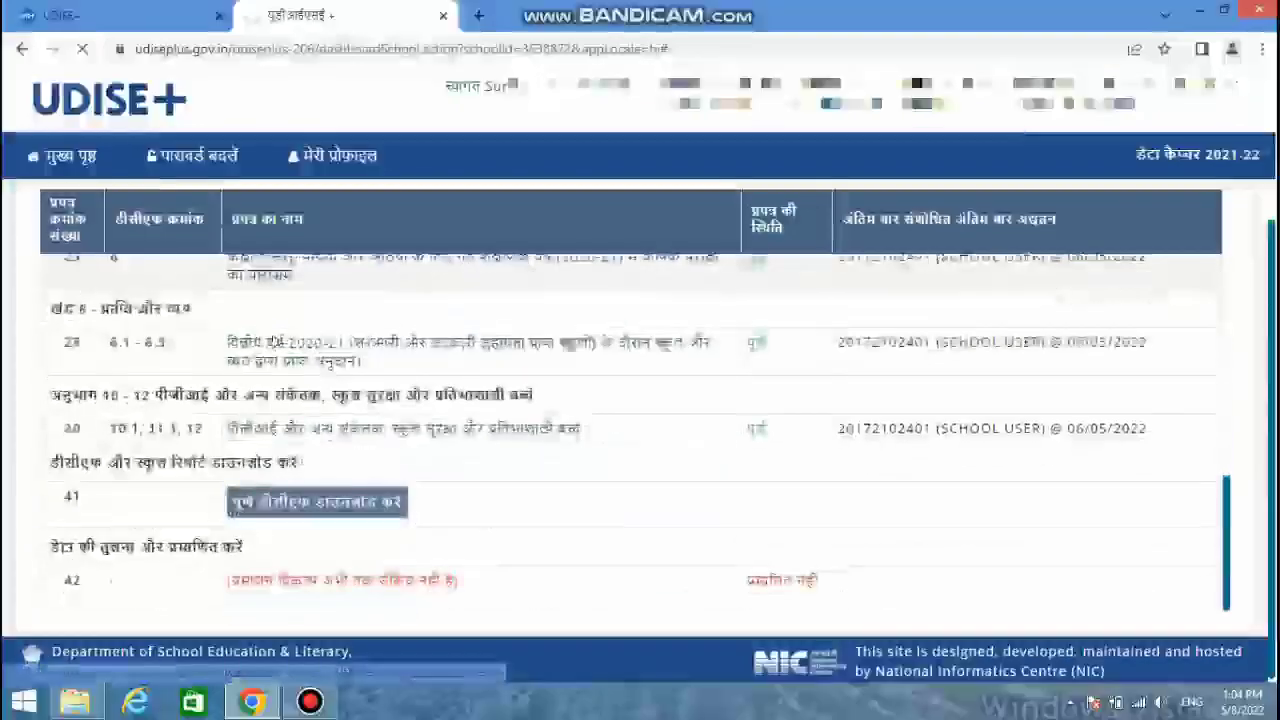
{"action": "scroll", "coordinate": [387, 421], "scroll_direction": "up", "scroll_amount": 10}
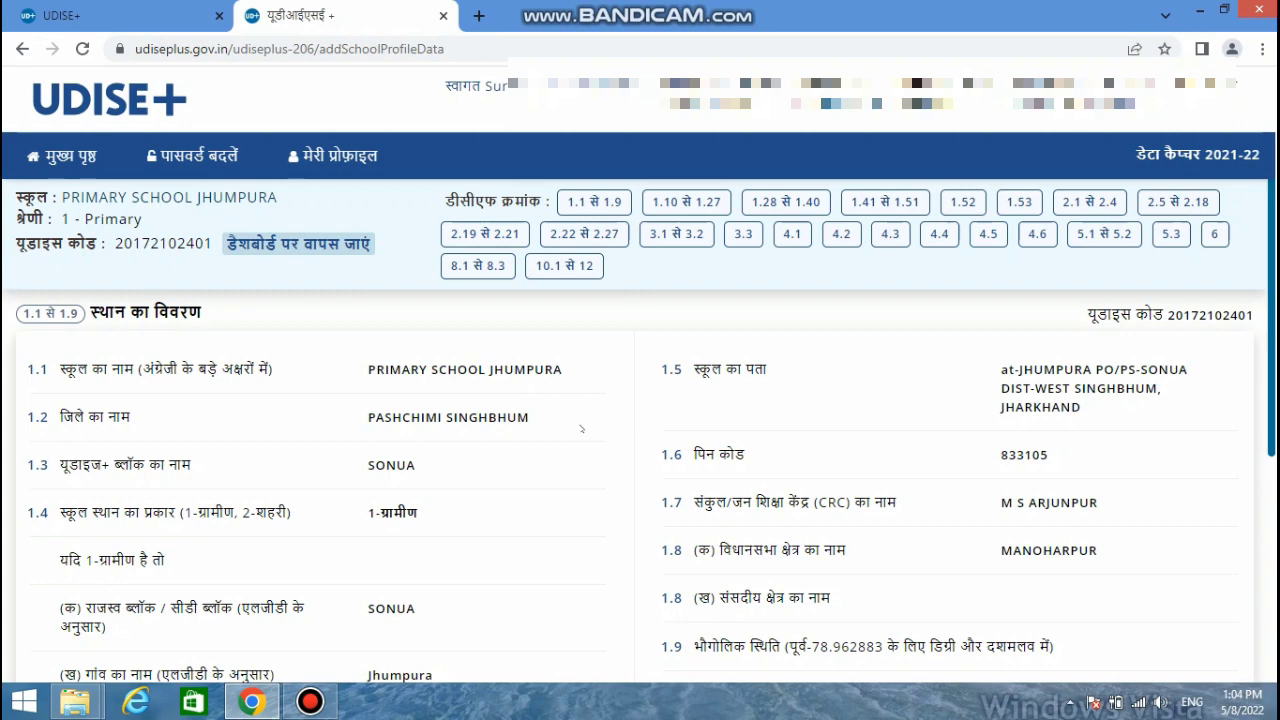
- Advance to the basic details form (1.10 to 1.27) and set the respondent type in 1.16 to 1- Head of the School/In-charge
{"action": "scroll", "coordinate": [581, 428], "scroll_direction": "down", "scroll_amount": 4}
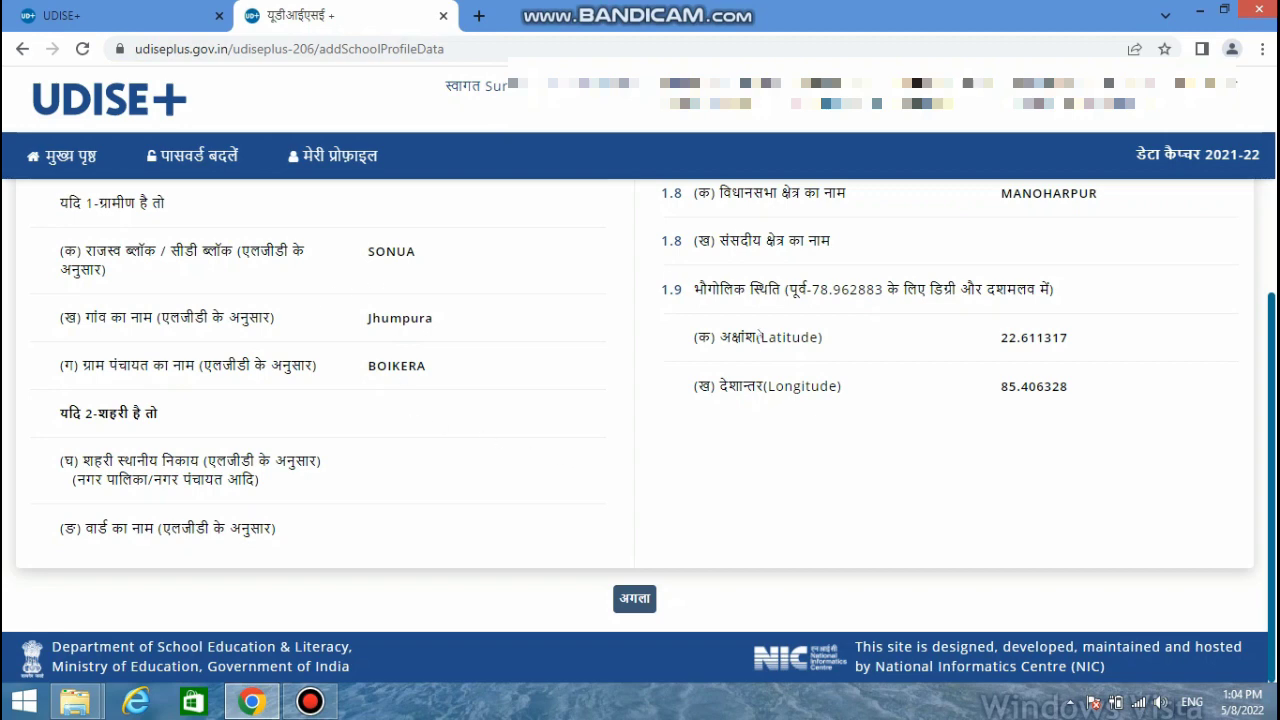
{"action": "left_click", "coordinate": [634, 598]}
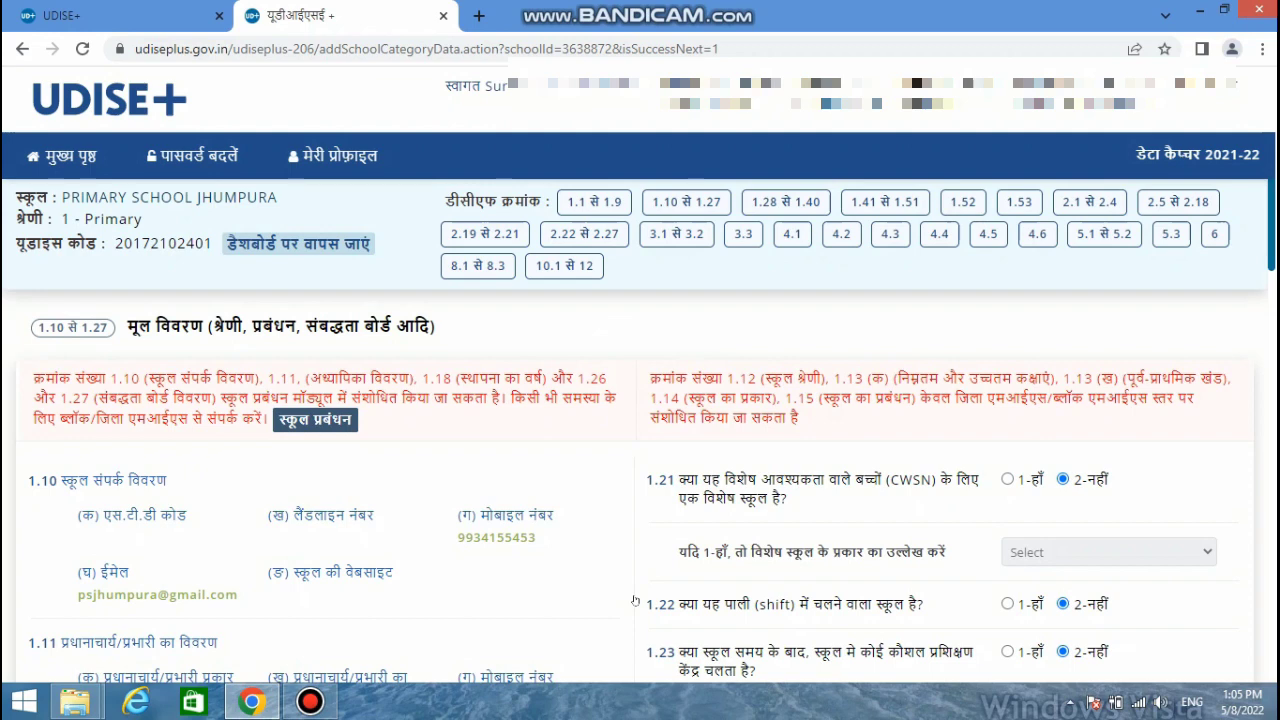
{"action": "scroll", "coordinate": [634, 601], "scroll_direction": "down", "scroll_amount": 1}
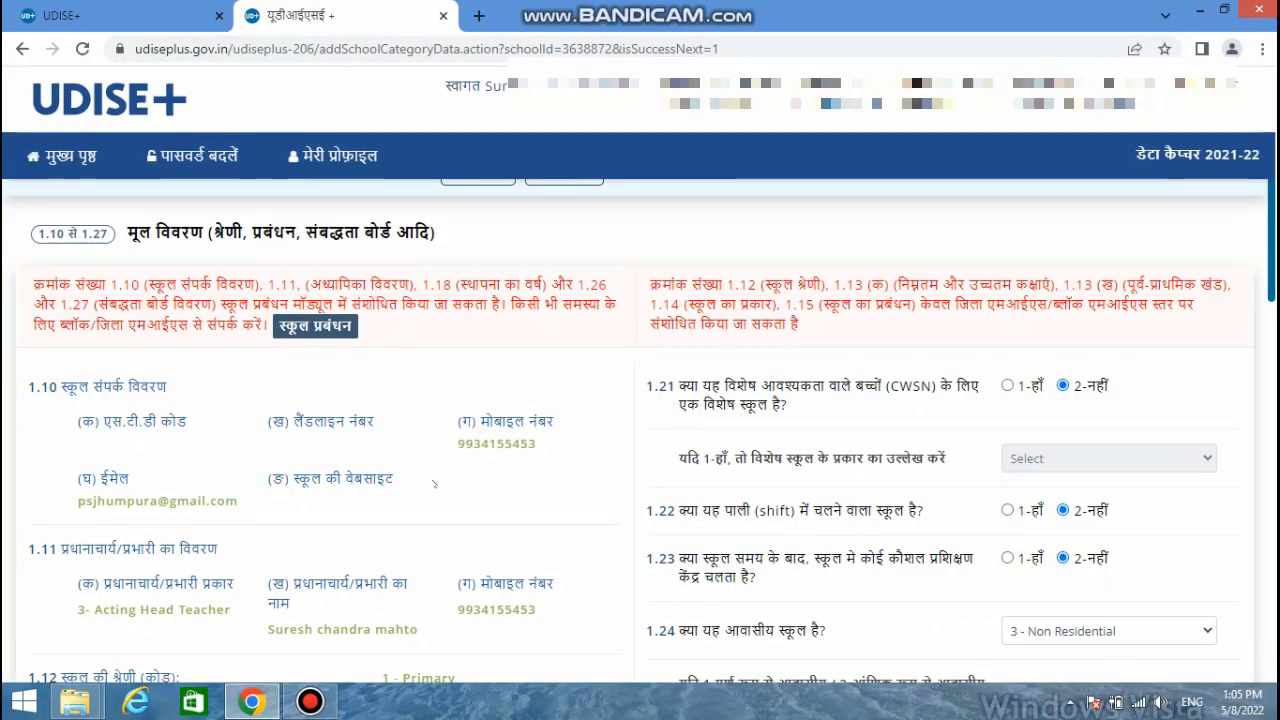
{"action": "scroll", "coordinate": [434, 484], "scroll_direction": "down", "scroll_amount": 5}
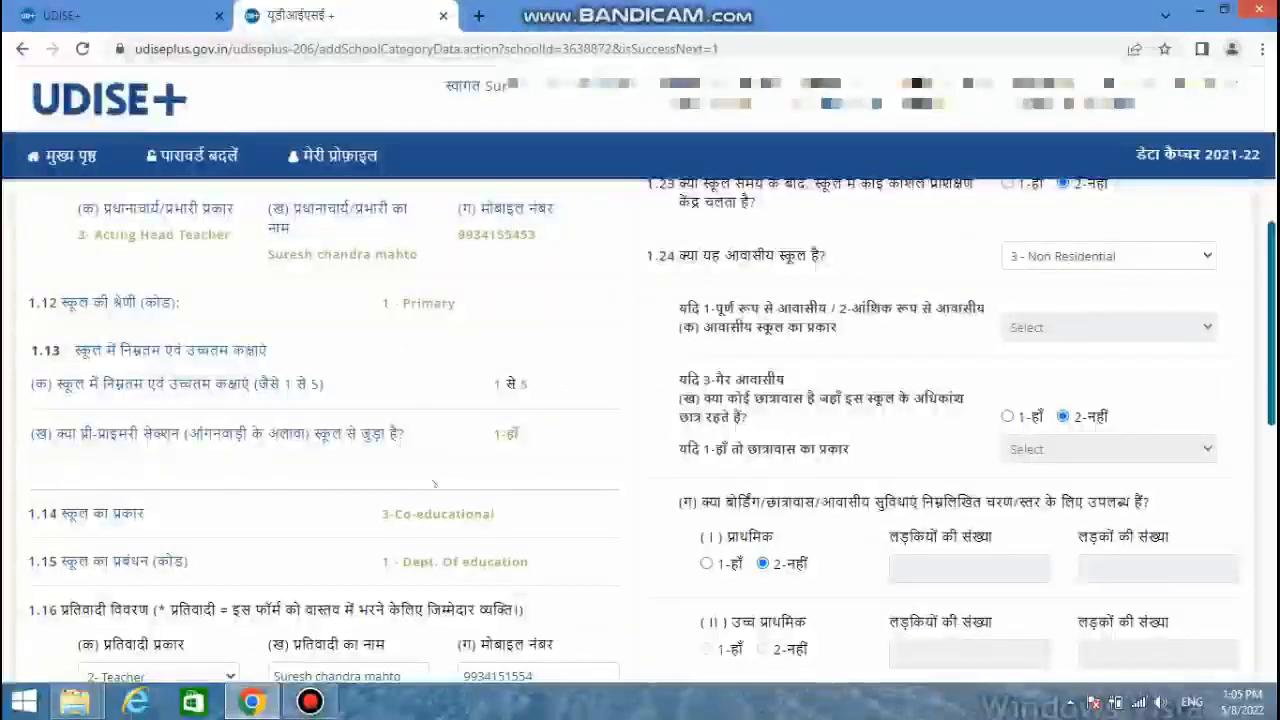
{"action": "scroll", "coordinate": [434, 484], "scroll_direction": "down", "scroll_amount": 3}
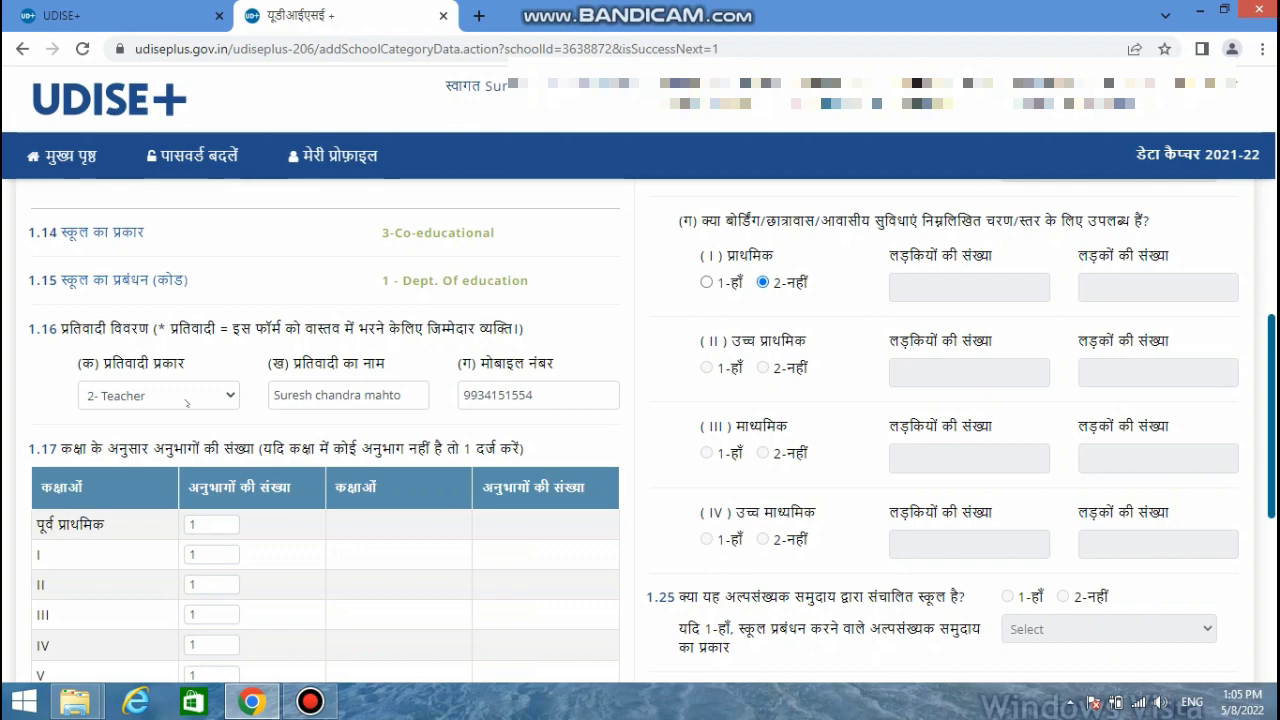
{"action": "left_click", "coordinate": [230, 398]}
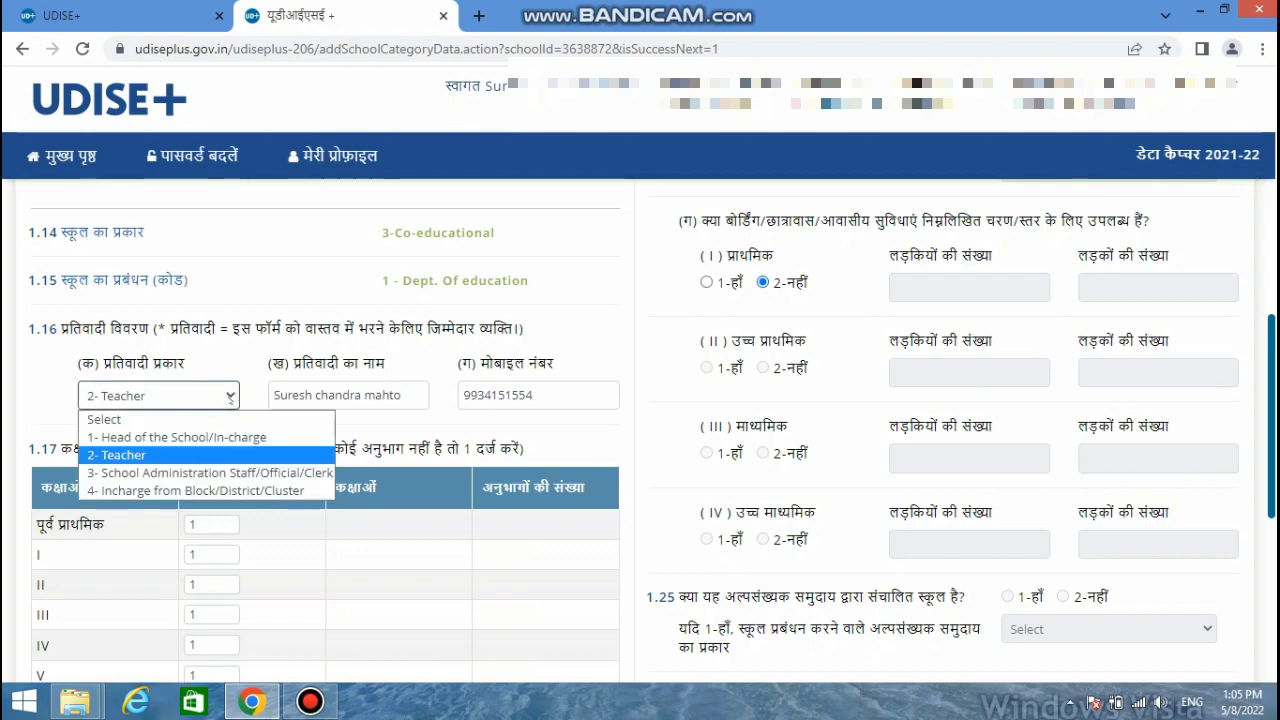
{"action": "left_click", "coordinate": [219, 437]}
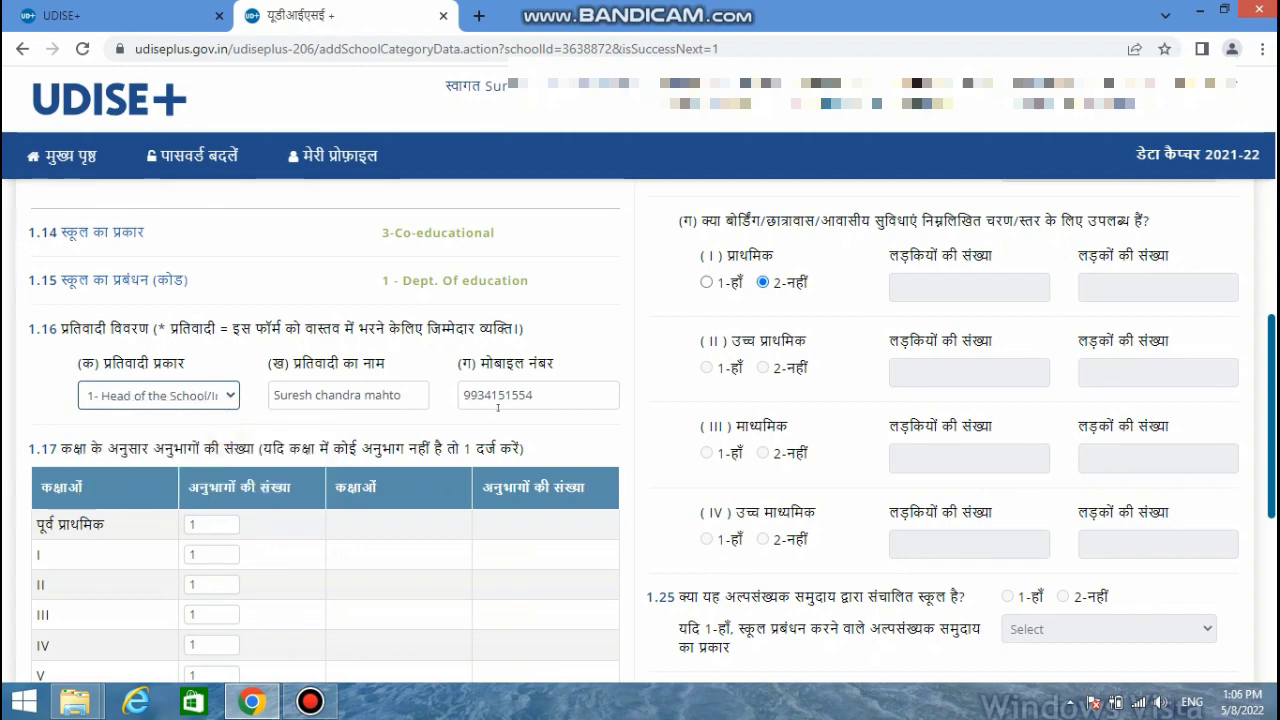
{"action": "scroll", "coordinate": [497, 407], "scroll_direction": "down", "scroll_amount": 1}
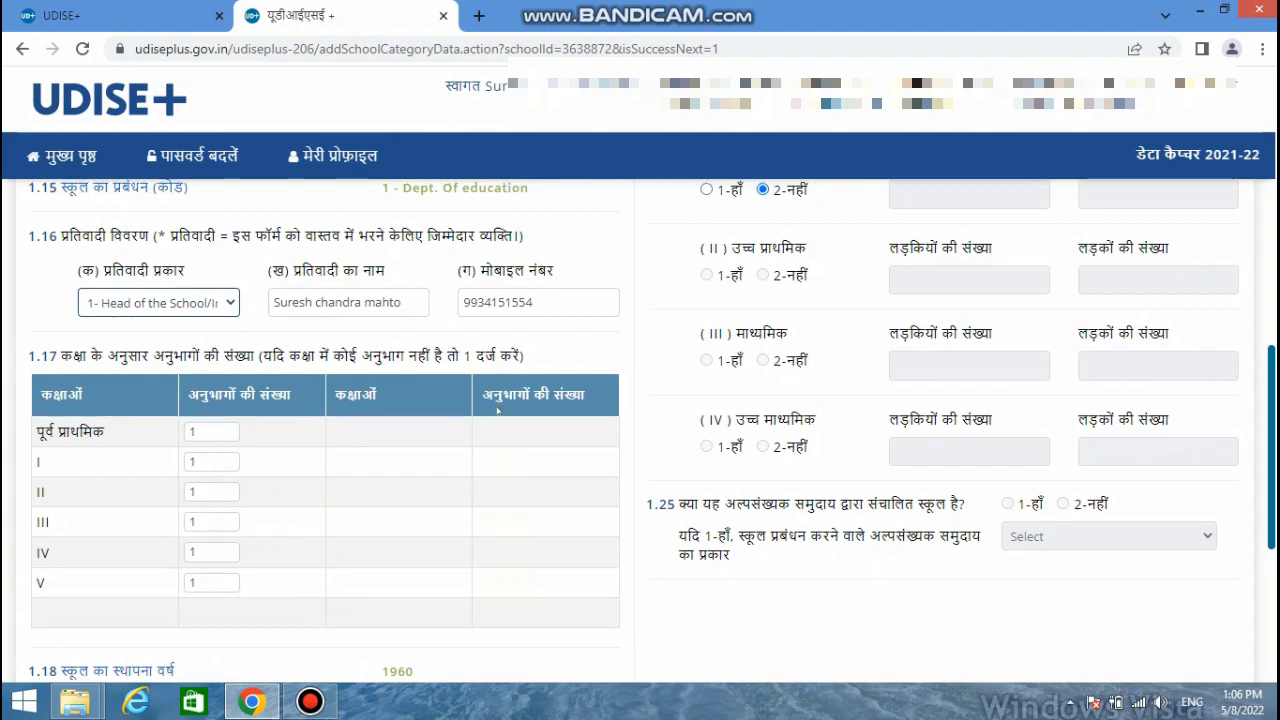
{"action": "scroll", "coordinate": [497, 405], "scroll_direction": "up", "scroll_amount": 10}
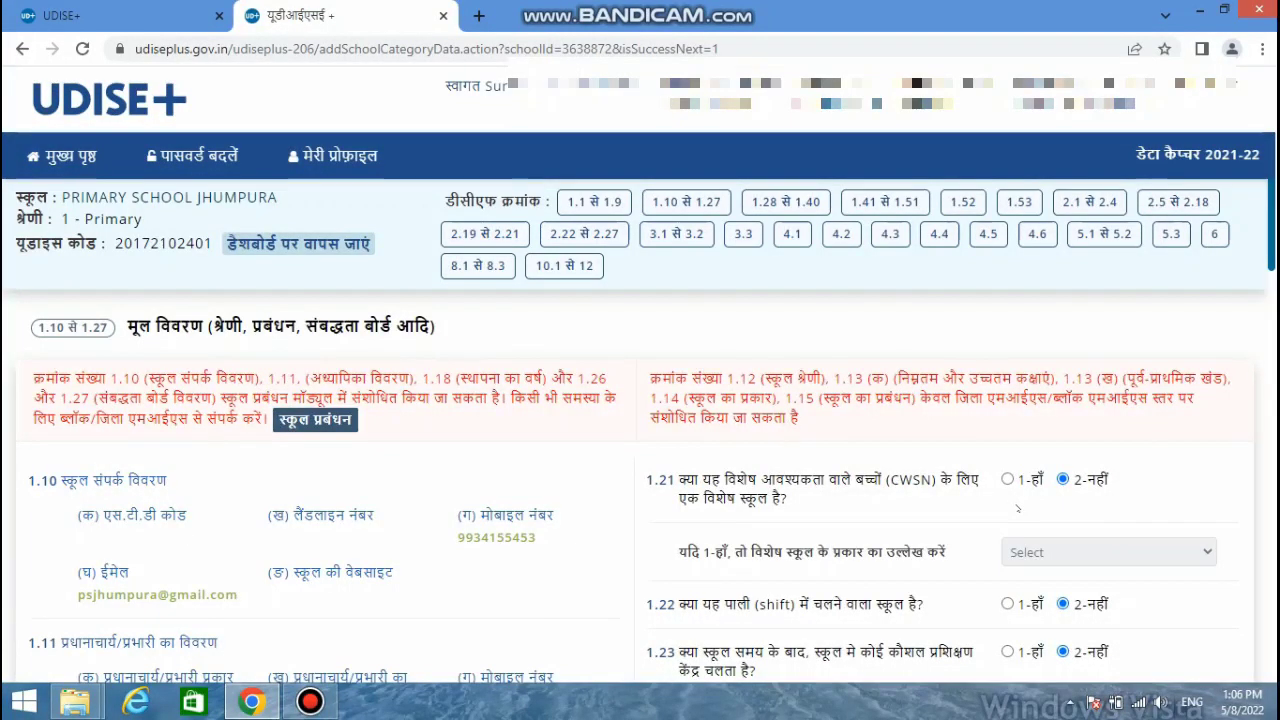
{"action": "scroll", "coordinate": [1017, 509], "scroll_direction": "down", "scroll_amount": 1}
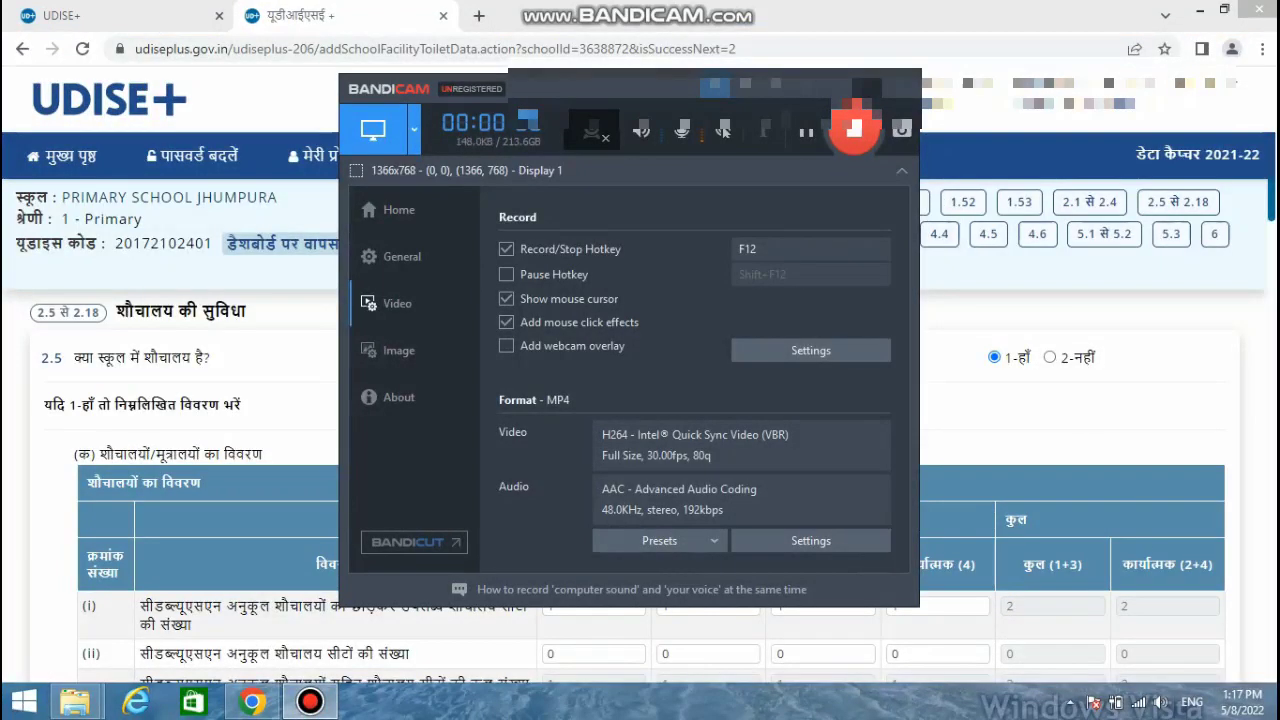
{"action": "left_click", "coordinate": [867, 88]}
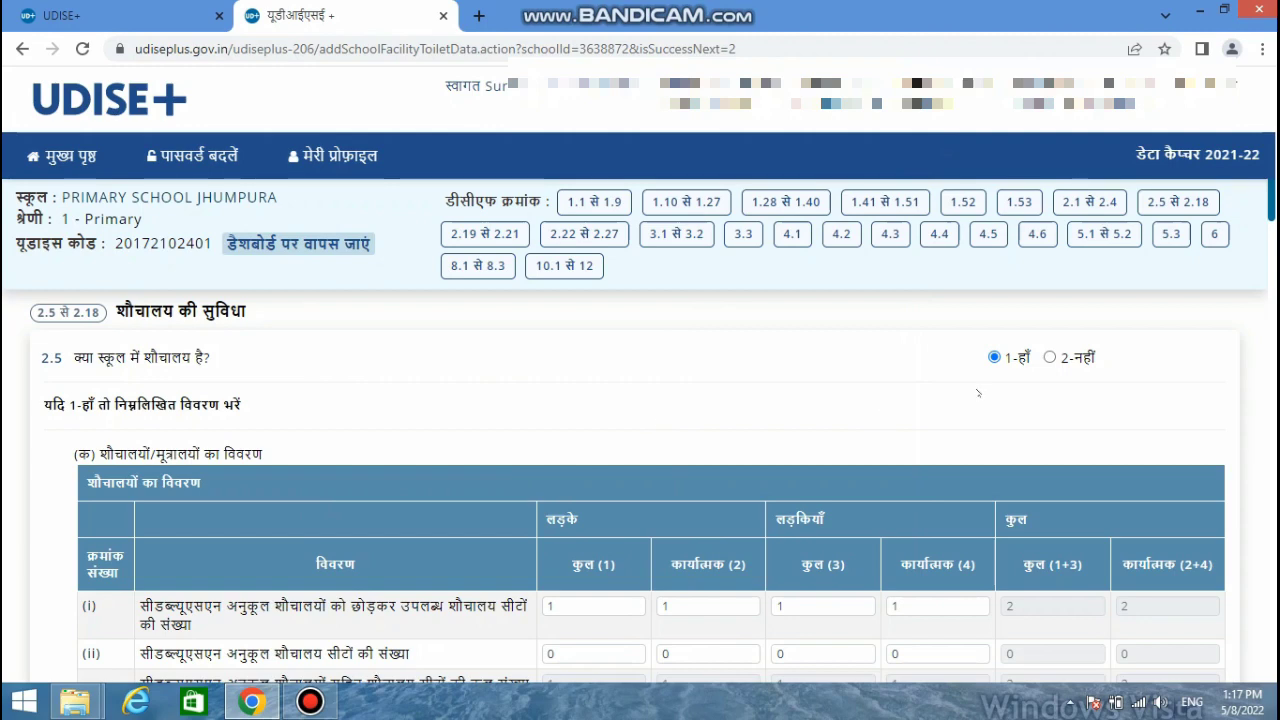
- Examine the toilet, drinking water, health check, library and furniture answers in form 2.5 to 2.18
{"action": "scroll", "coordinate": [1055, 370], "scroll_direction": "down", "scroll_amount": 2}
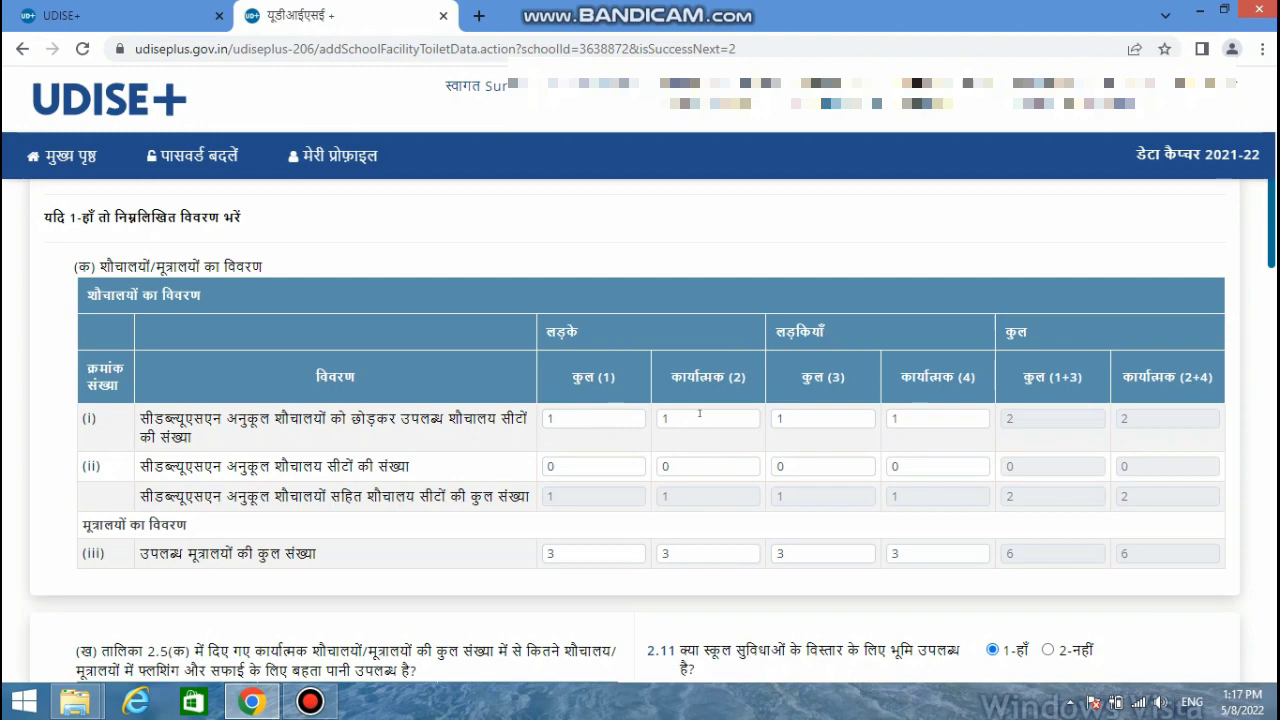
{"action": "scroll", "coordinate": [630, 440], "scroll_direction": "down", "scroll_amount": 3}
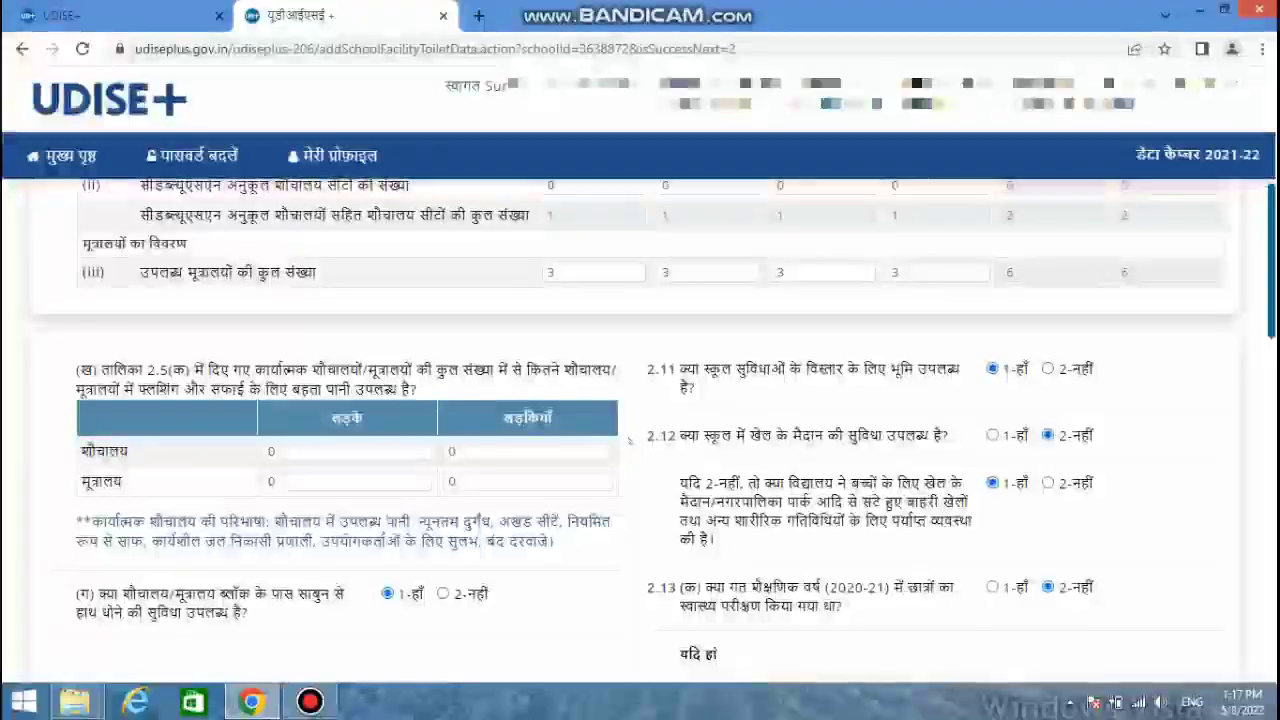
{"action": "scroll", "coordinate": [630, 440], "scroll_direction": "down", "scroll_amount": 1}
{"action": "scroll", "coordinate": [630, 440], "scroll_direction": "down", "scroll_amount": 4}
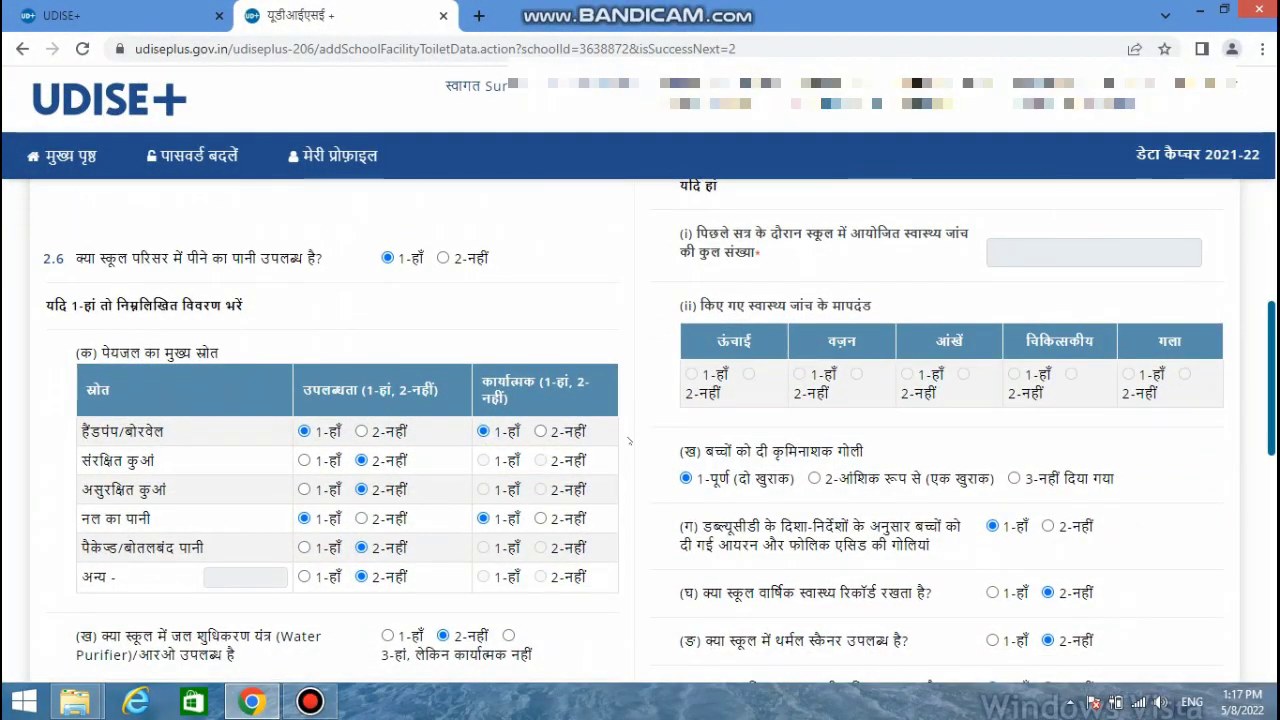
{"action": "scroll", "coordinate": [630, 440], "scroll_direction": "down", "scroll_amount": 3}
{"action": "scroll", "coordinate": [630, 440], "scroll_direction": "up", "scroll_amount": 3}
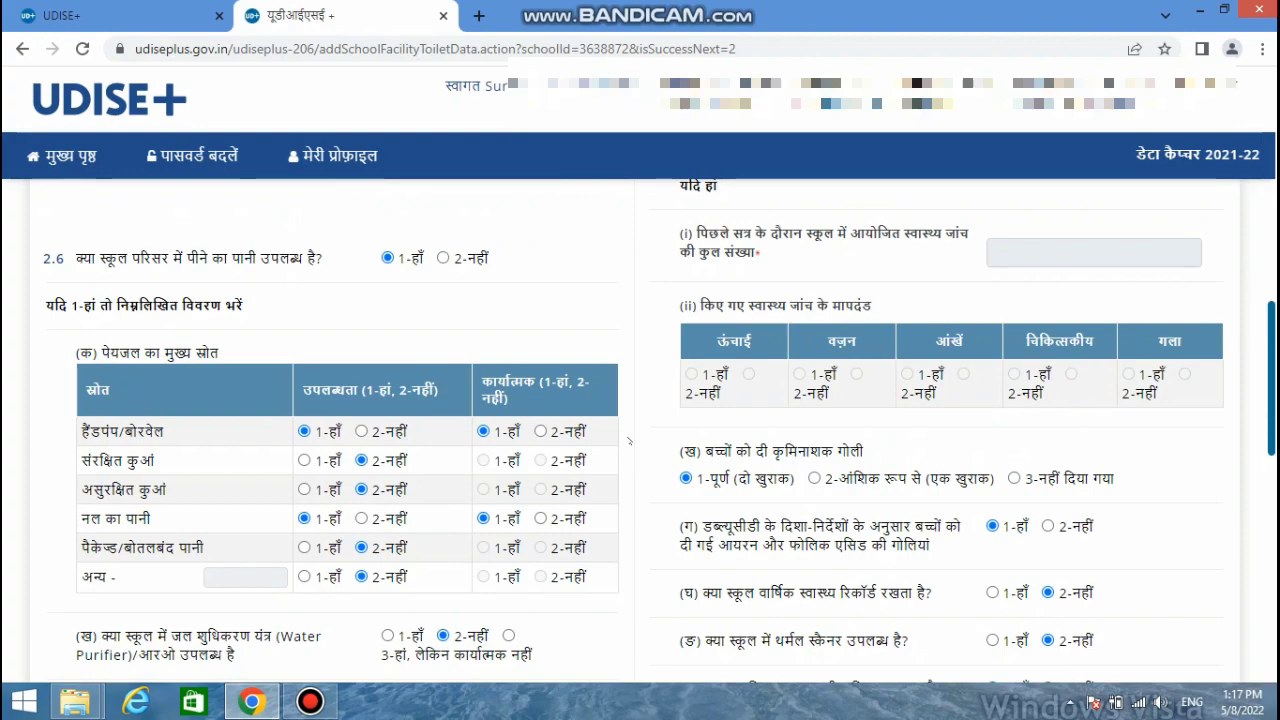
{"action": "scroll", "coordinate": [630, 440], "scroll_direction": "down", "scroll_amount": 4}
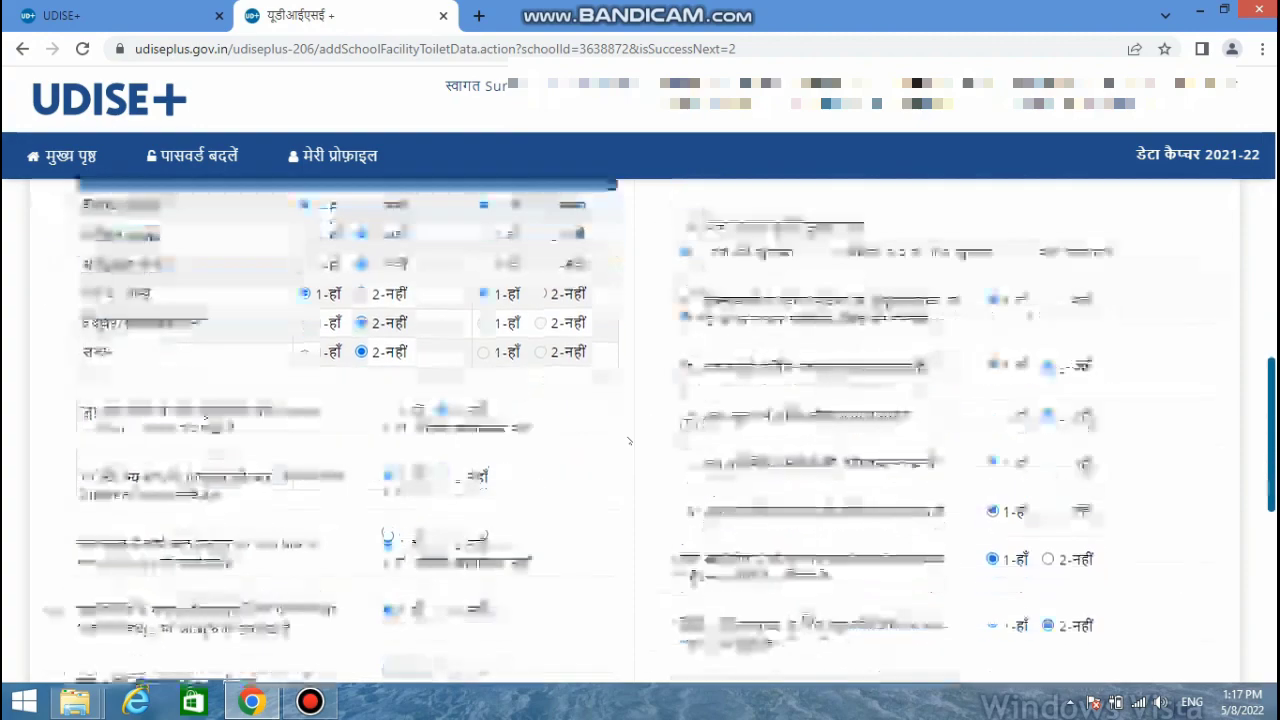
{"action": "scroll", "coordinate": [630, 440], "scroll_direction": "down", "scroll_amount": 5}
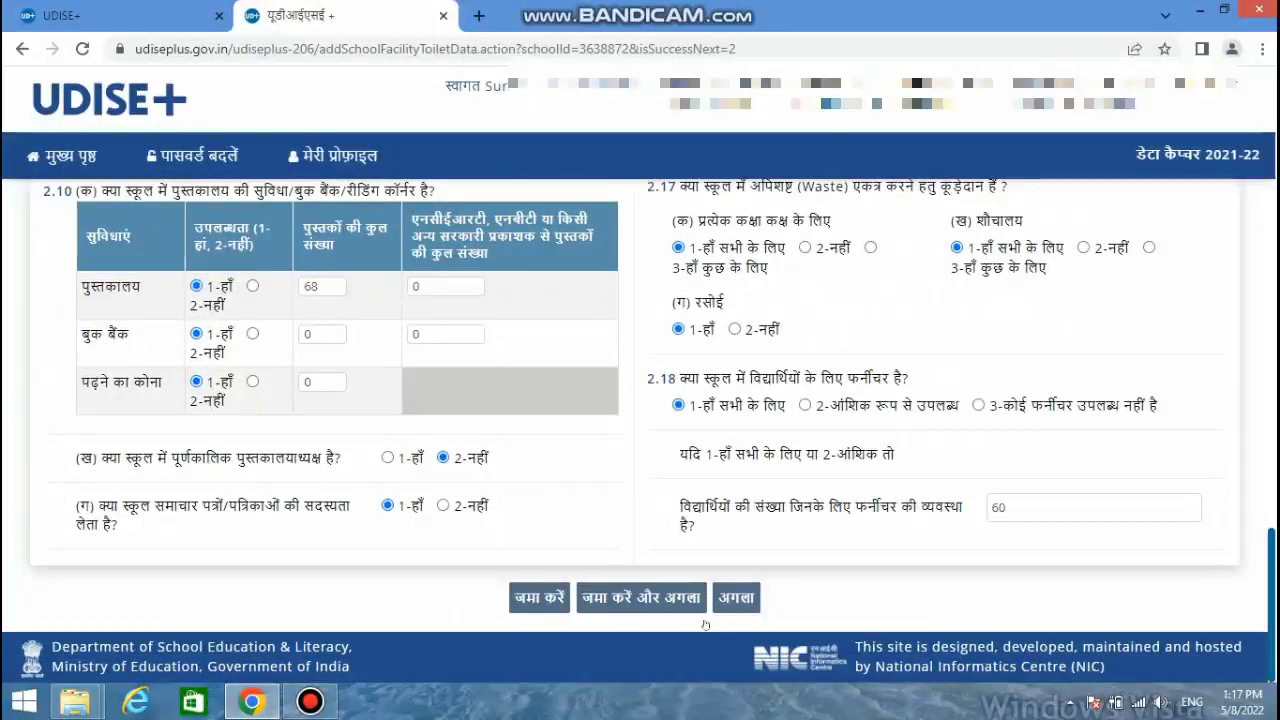
- Advance without submitting past the physical facilities and equipment form (2.19 to 2.21) to the computer and digital initiatives form (2.22 to 2.27)
{"action": "left_click", "coordinate": [737, 597]}
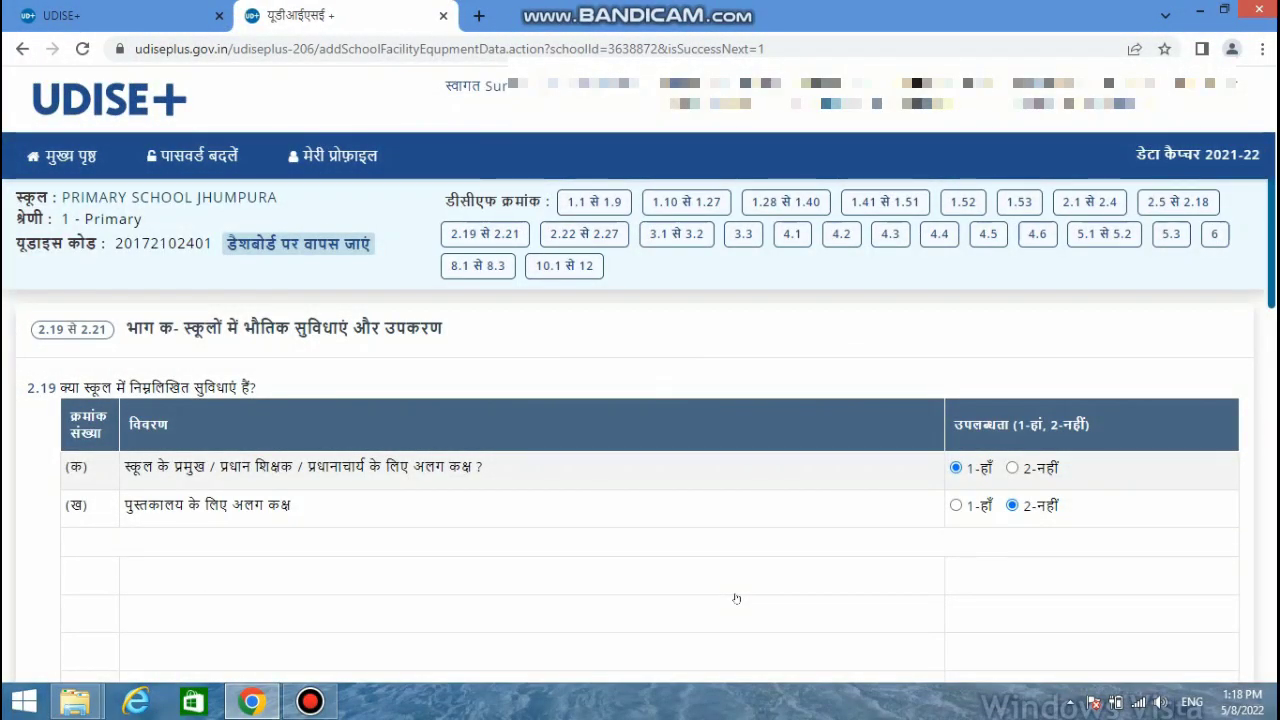
{"action": "scroll", "coordinate": [736, 598], "scroll_direction": "down", "scroll_amount": 5}
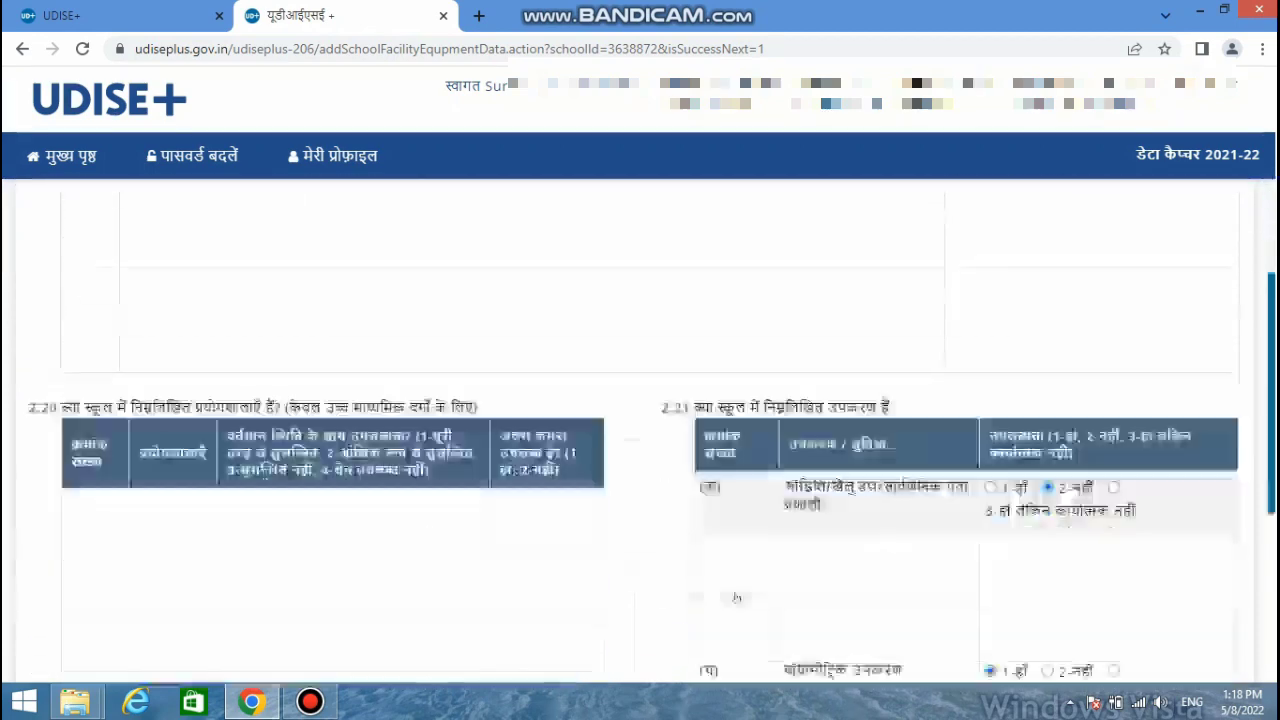
{"action": "scroll", "coordinate": [736, 598], "scroll_direction": "down", "scroll_amount": 4}
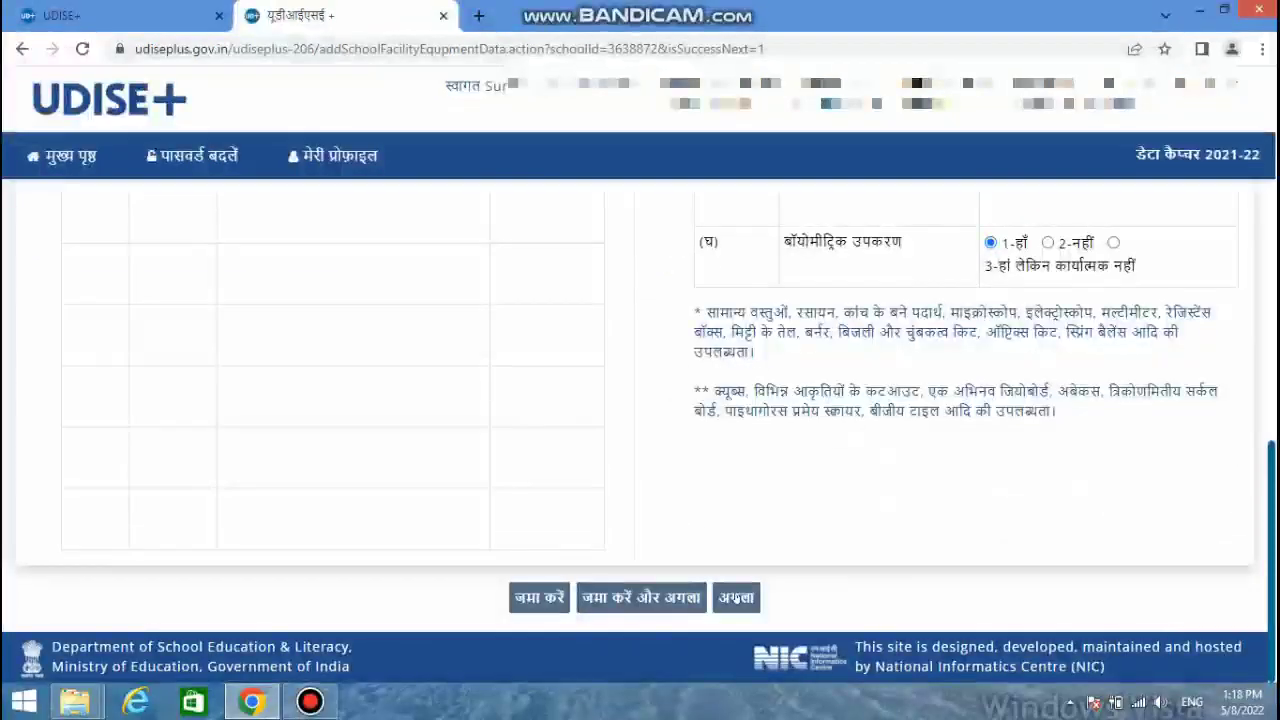
{"action": "left_click", "coordinate": [736, 598]}
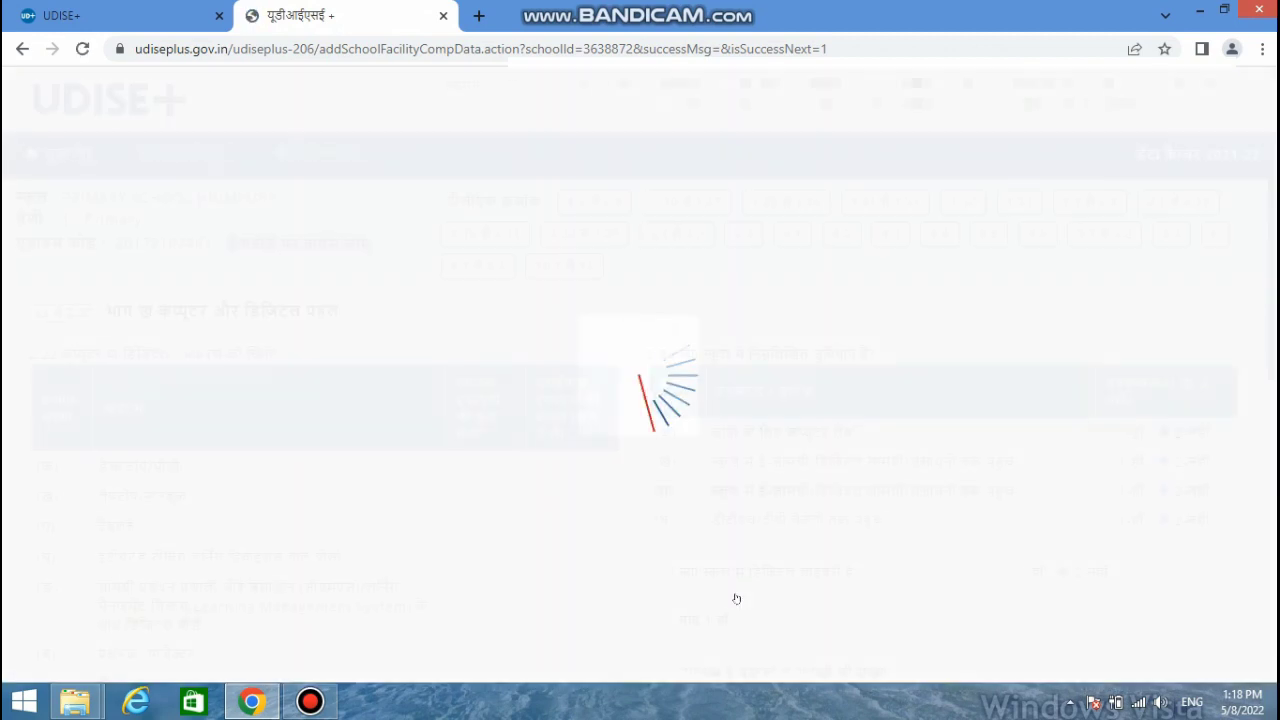
- Advance without submitting past forms 2.22 to 2.27 and 3.1 to 3.2 to the teacher and instructor details in 3.3
{"action": "scroll", "coordinate": [735, 598], "scroll_direction": "down", "scroll_amount": 4}
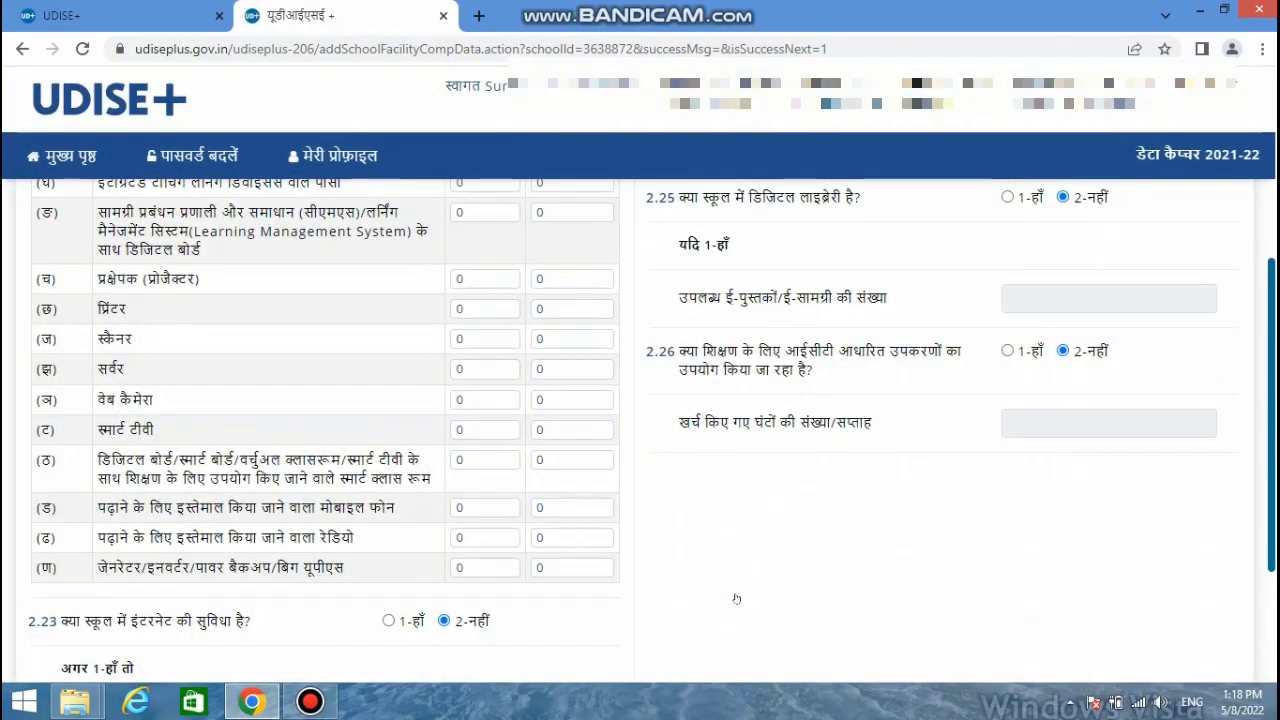
{"action": "scroll", "coordinate": [735, 598], "scroll_direction": "down", "scroll_amount": 3}
{"action": "left_click", "coordinate": [735, 598]}
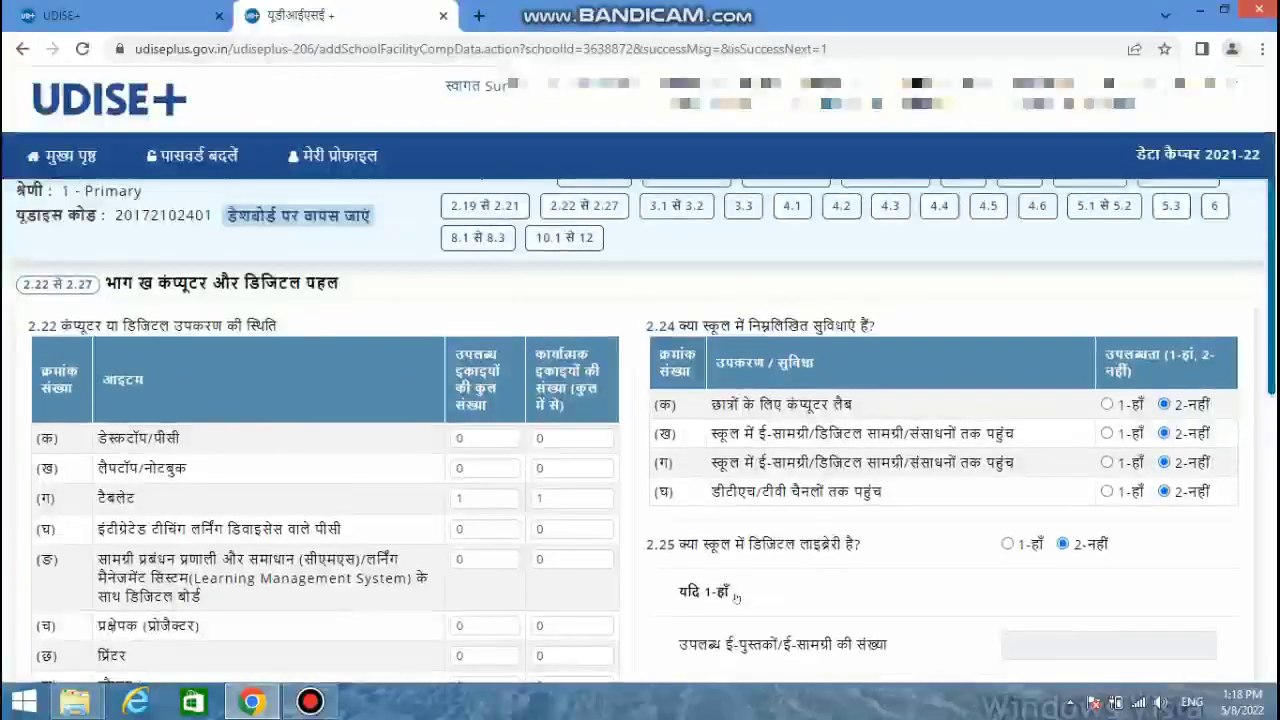
{"action": "scroll", "coordinate": [736, 598], "scroll_direction": "down", "scroll_amount": 6}
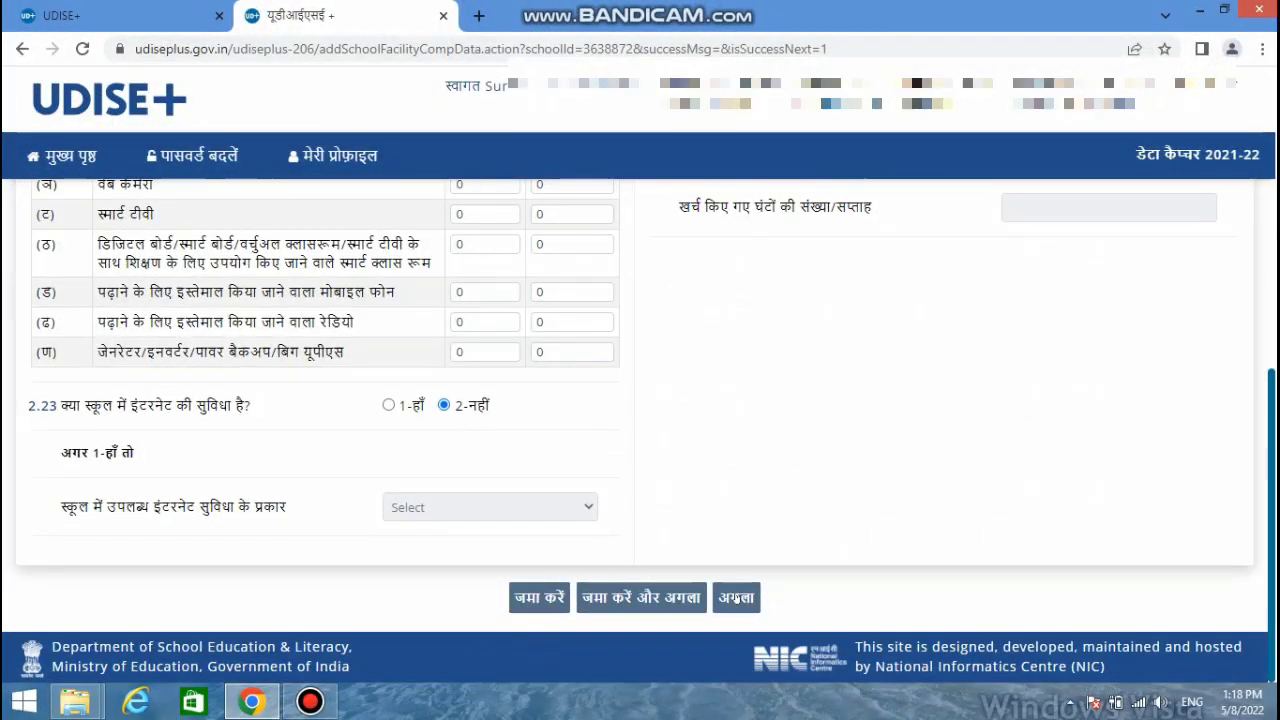
{"action": "left_click", "coordinate": [735, 598]}
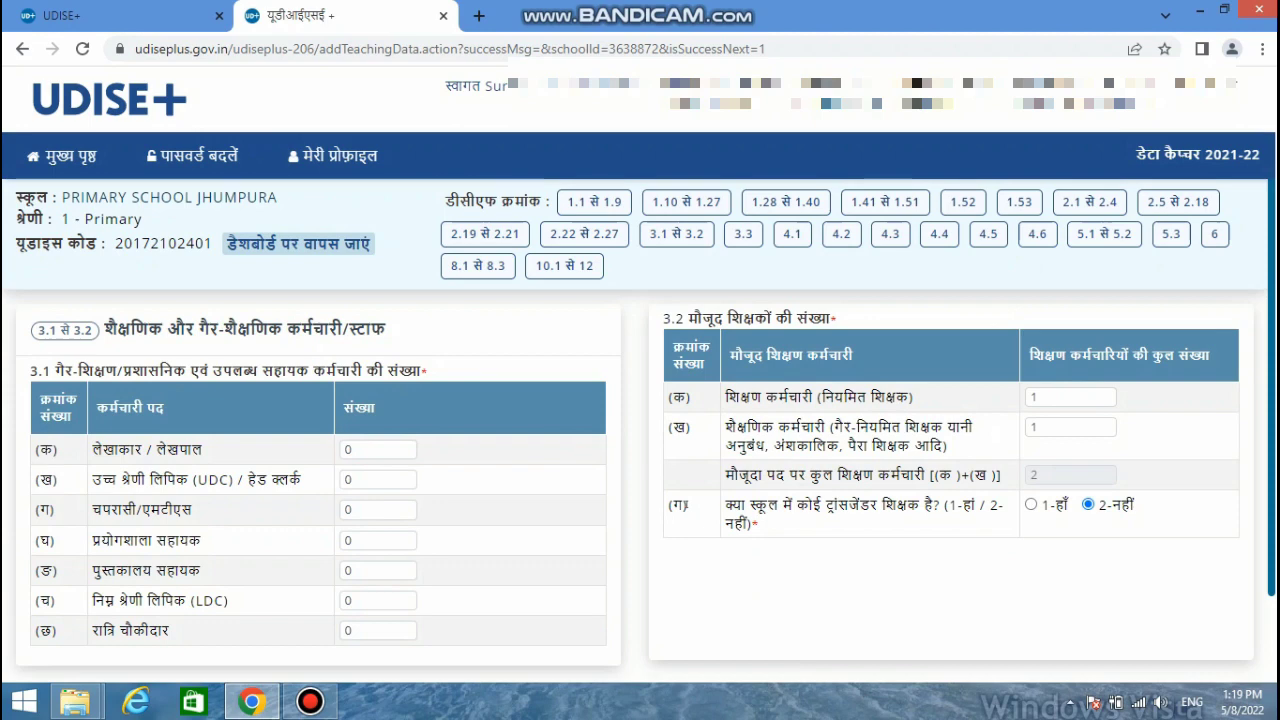
{"action": "scroll", "coordinate": [686, 505], "scroll_direction": "down", "scroll_amount": 1}
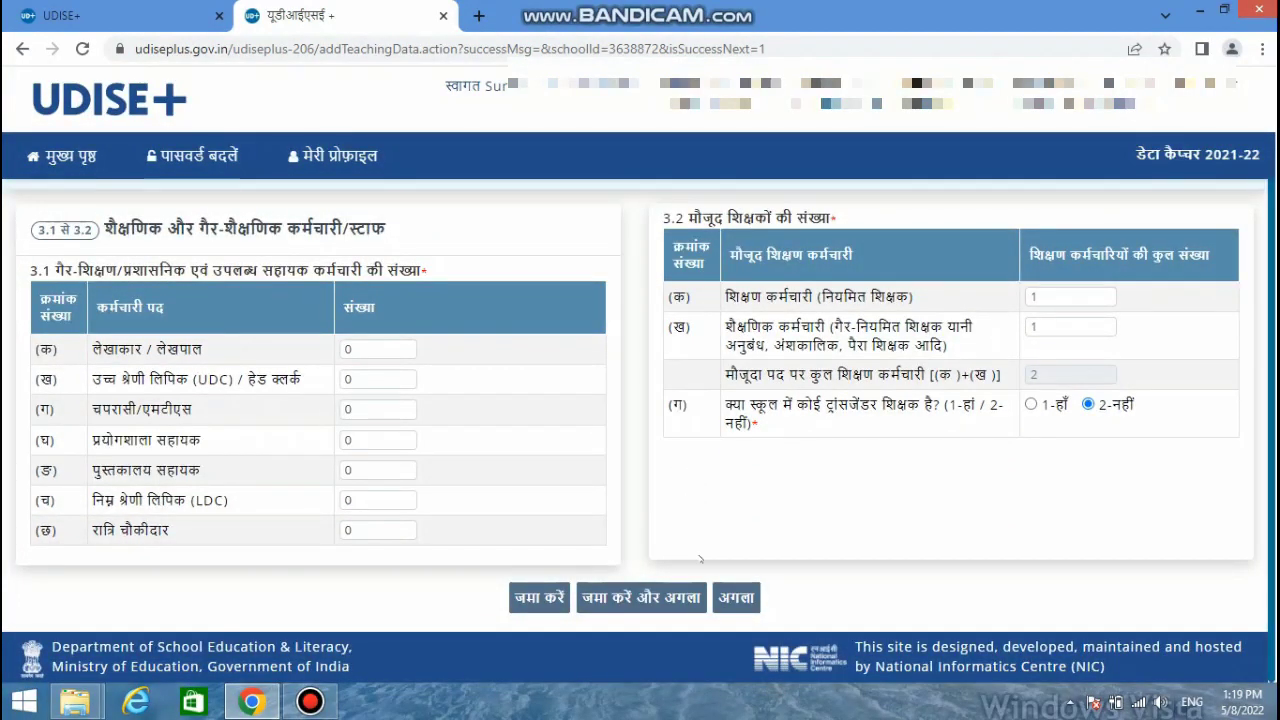
{"action": "left_click", "coordinate": [731, 598]}
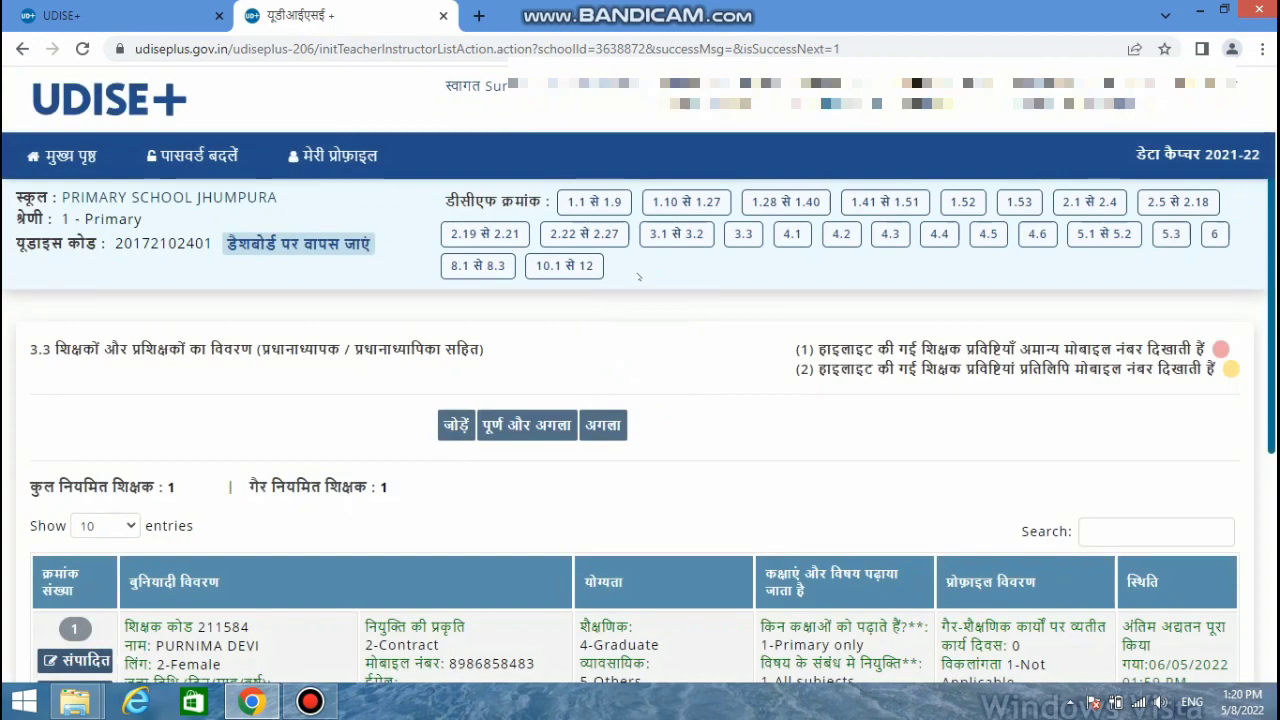
- Open the first teacher's record in 3.3 for editing, review questions 1 to 25, and advance without submitting to questions 26 onward
{"action": "scroll", "coordinate": [638, 277], "scroll_direction": "down", "scroll_amount": 3}
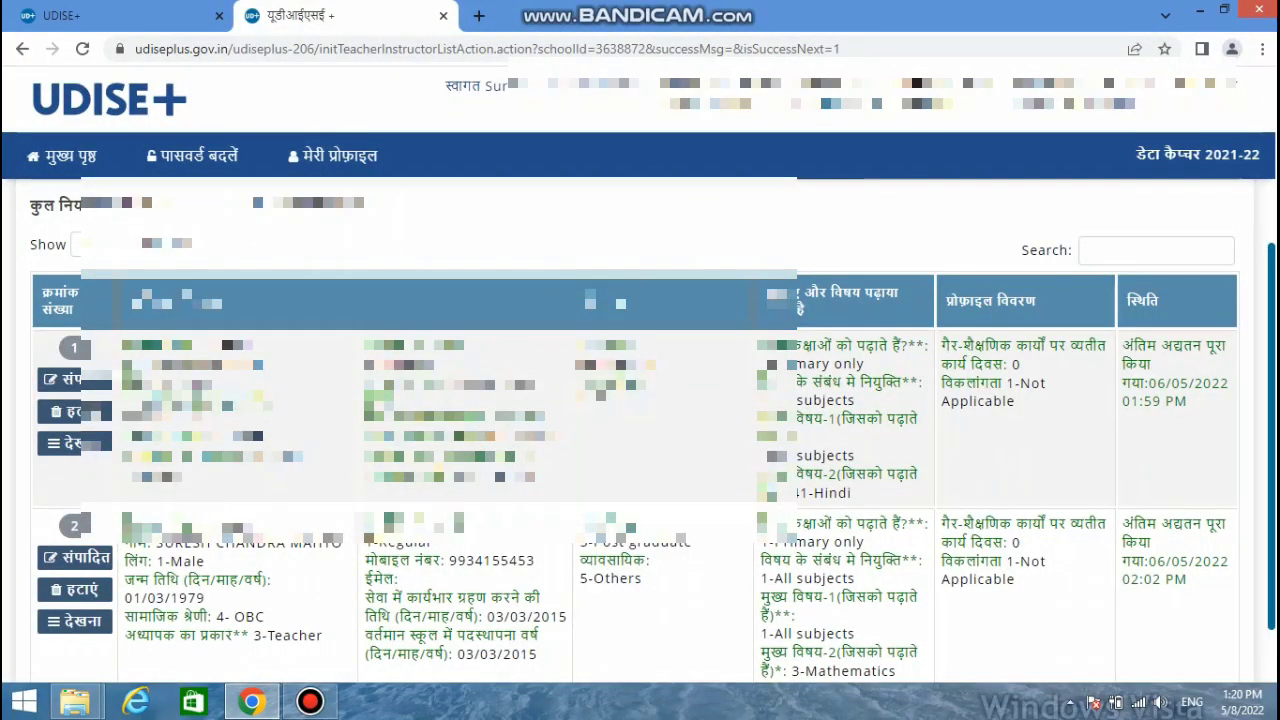
{"action": "left_click", "coordinate": [80, 380]}
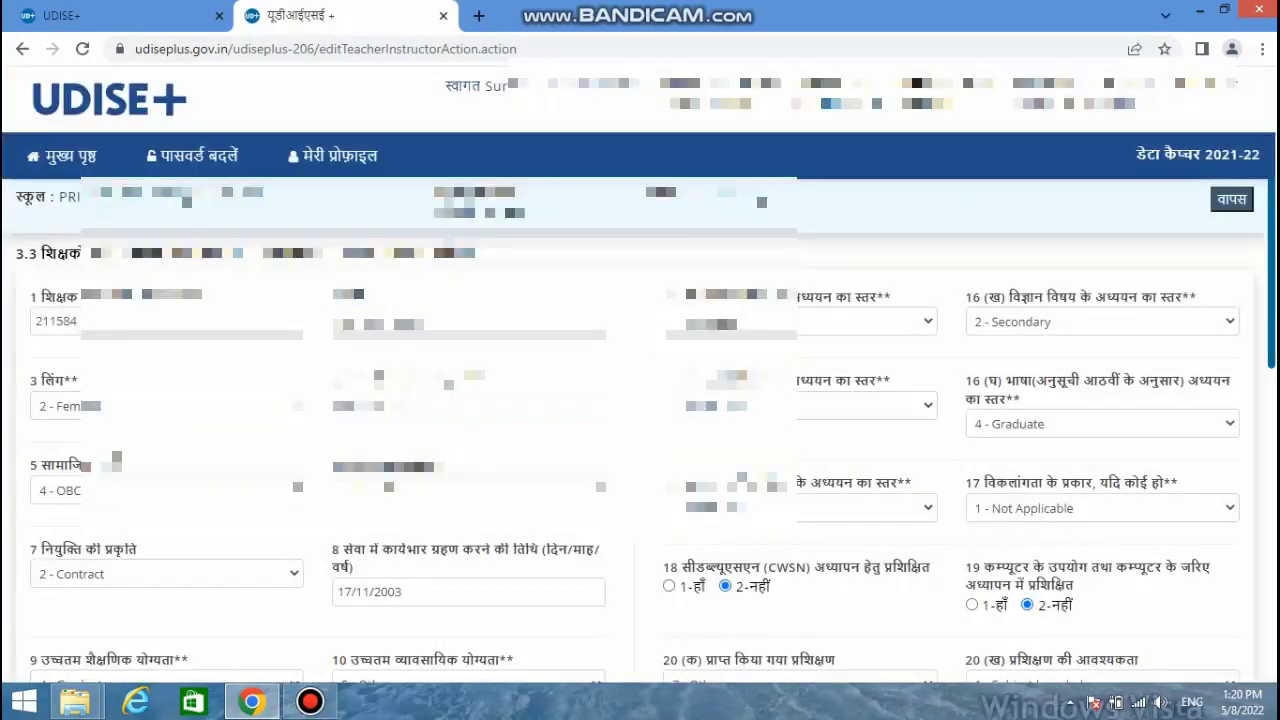
{"action": "scroll", "coordinate": [640, 432], "scroll_direction": "down", "scroll_amount": 5}
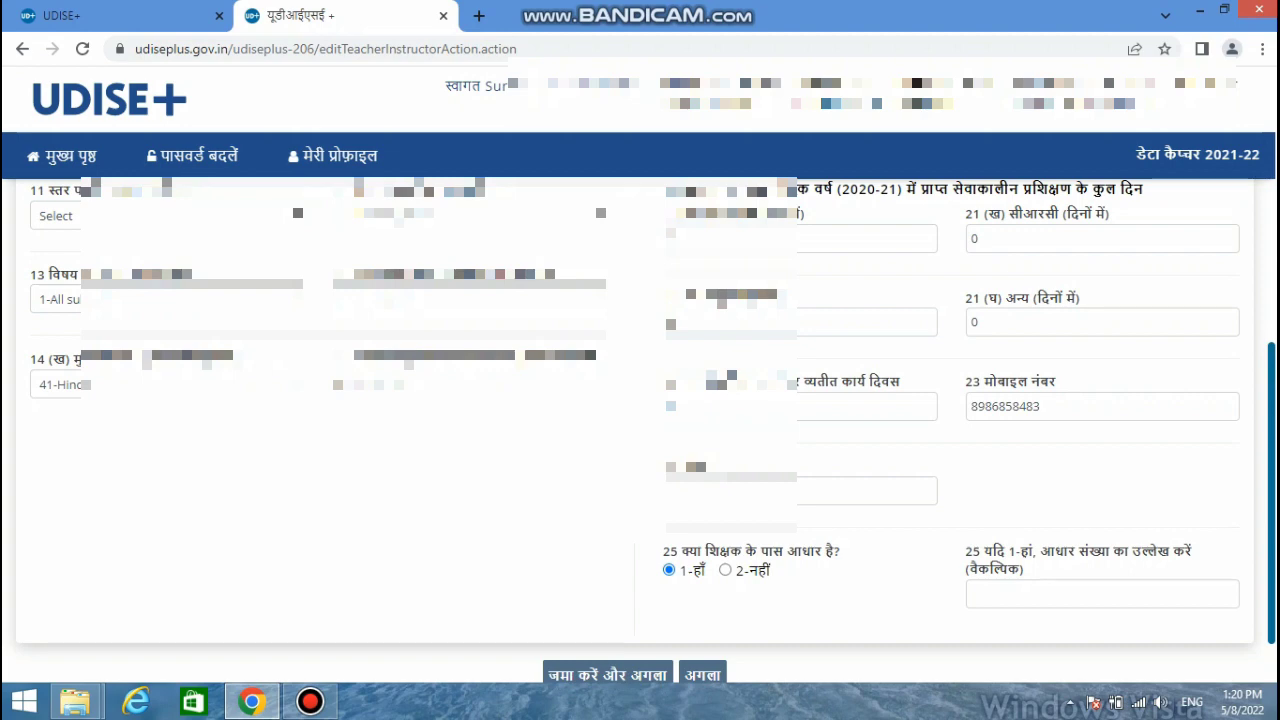
{"action": "scroll", "coordinate": [640, 420], "scroll_direction": "up", "scroll_amount": 2}
{"action": "scroll", "coordinate": [640, 420], "scroll_direction": "up", "scroll_amount": 1}
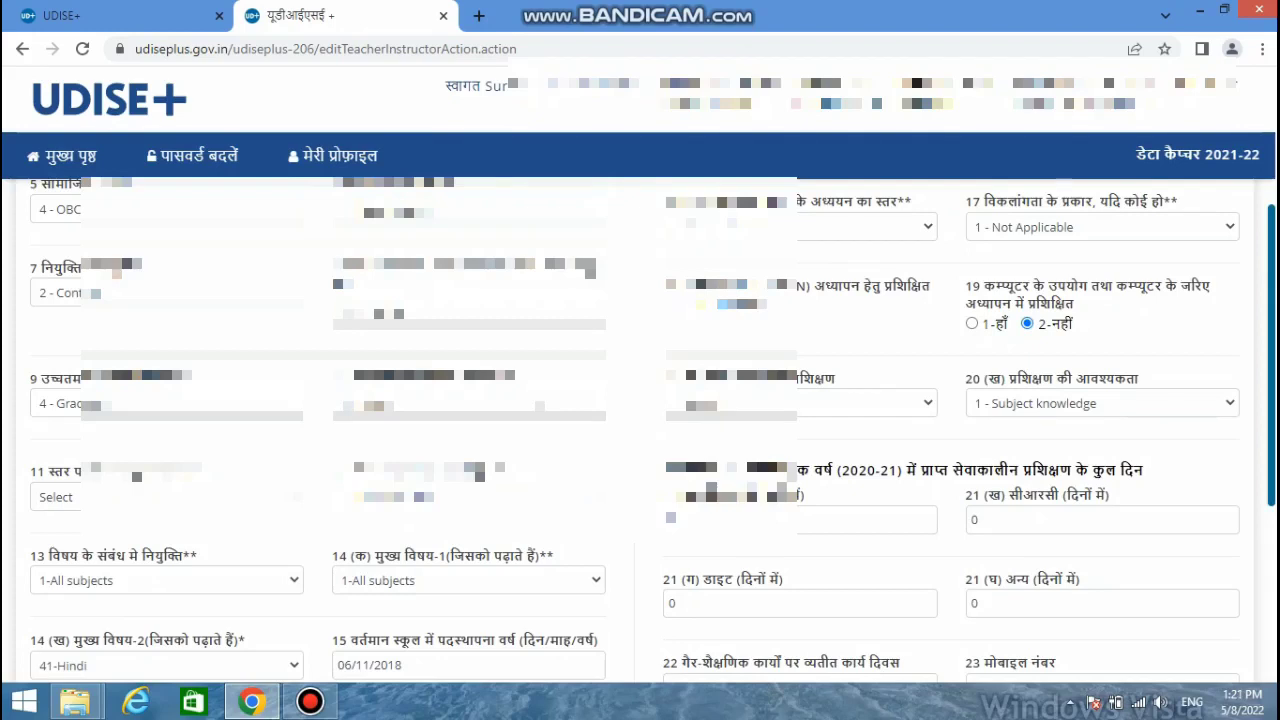
{"action": "scroll", "coordinate": [640, 420], "scroll_direction": "up", "scroll_amount": 1}
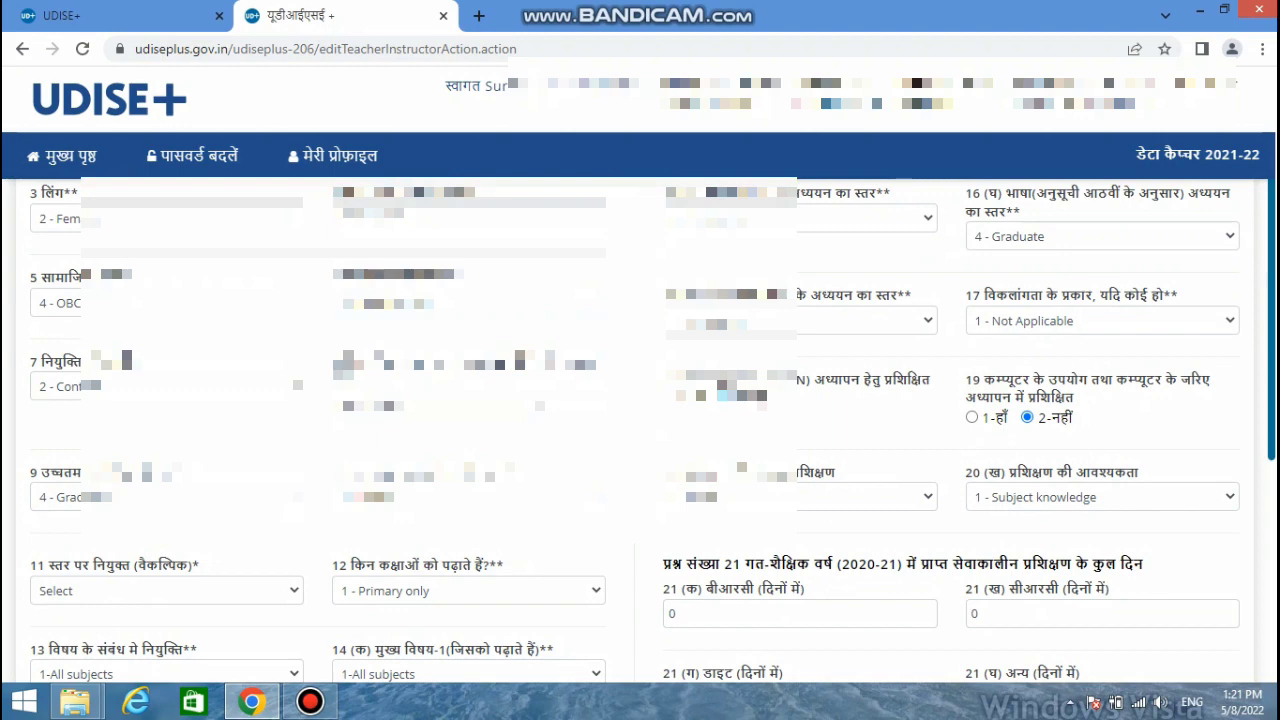
{"action": "scroll", "coordinate": [640, 420], "scroll_direction": "down", "scroll_amount": 5}
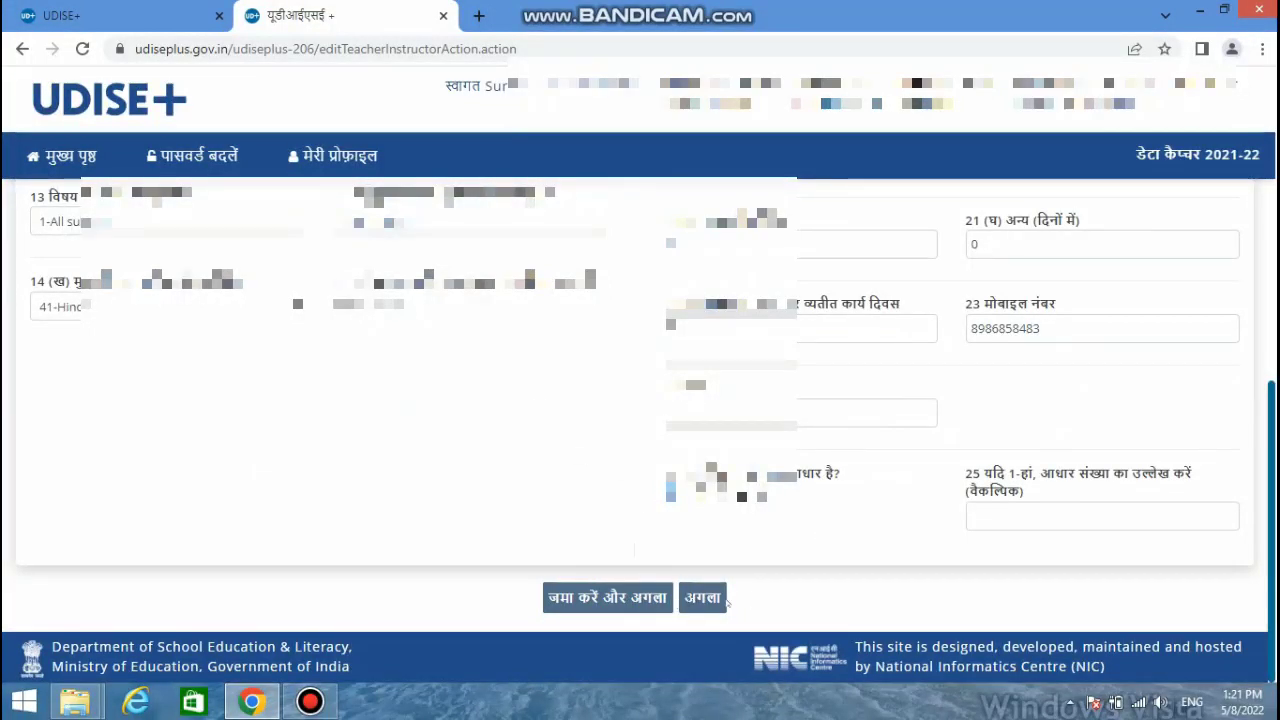
{"action": "left_click", "coordinate": [704, 598]}
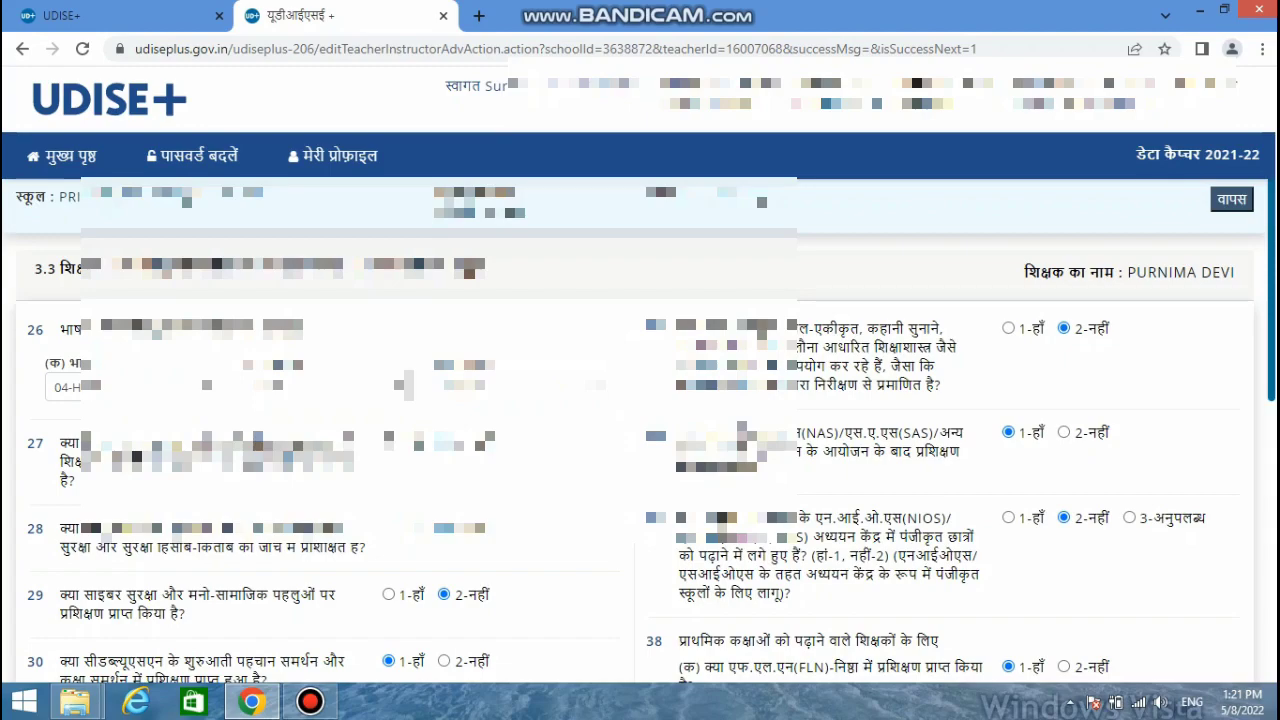
- Set Language 2 in question 26 to 19-English and submit the teacher's record
{"action": "scroll", "coordinate": [340, 331], "scroll_direction": "down", "scroll_amount": 1}
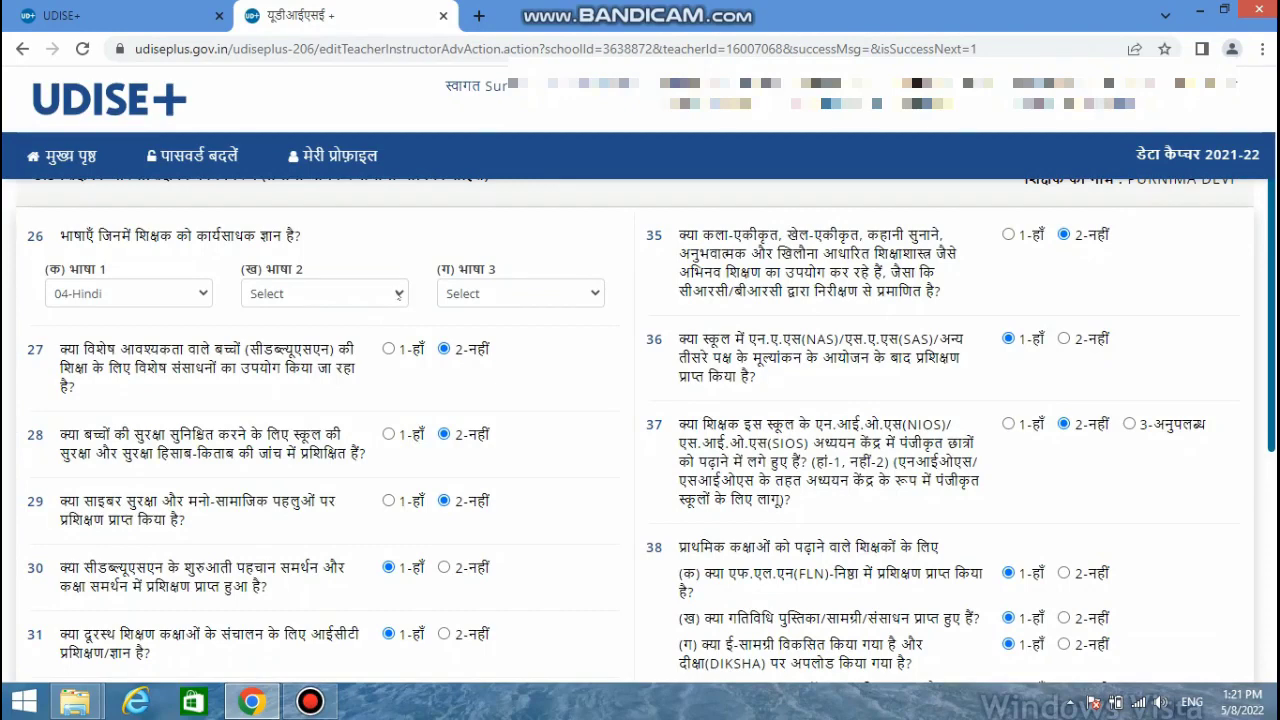
{"action": "left_click", "coordinate": [398, 293]}
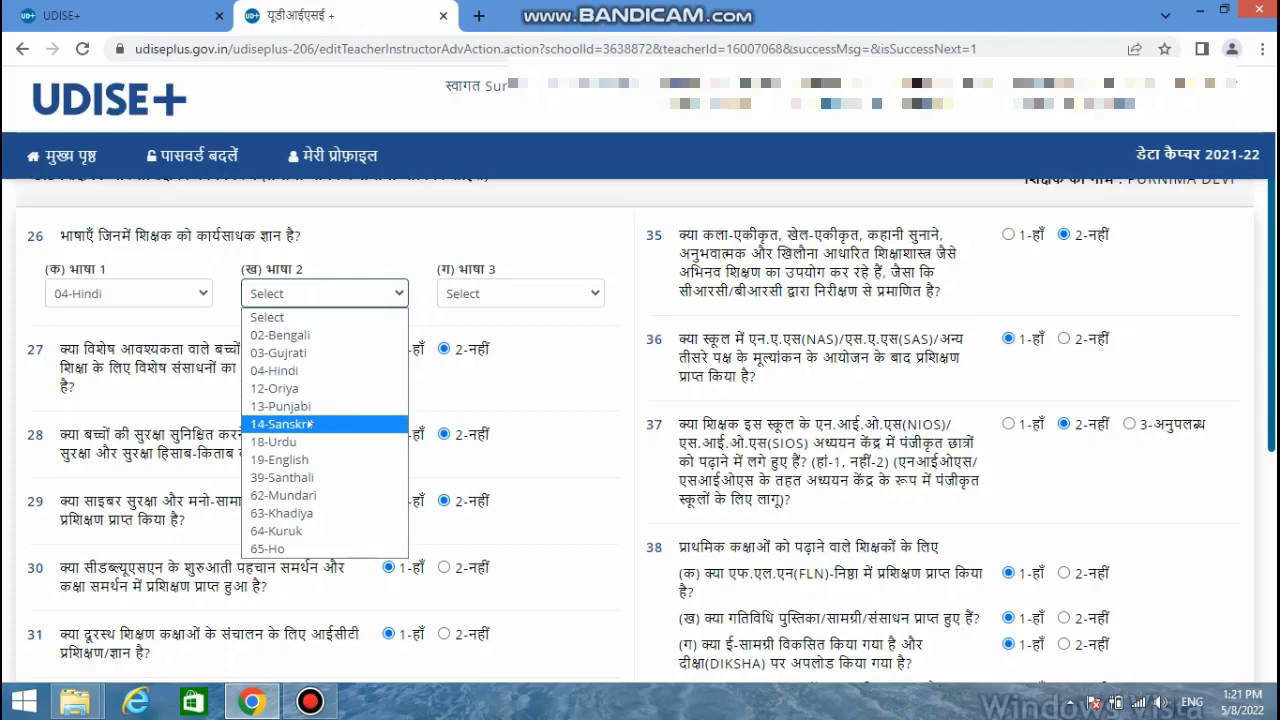
{"action": "left_click", "coordinate": [306, 460]}
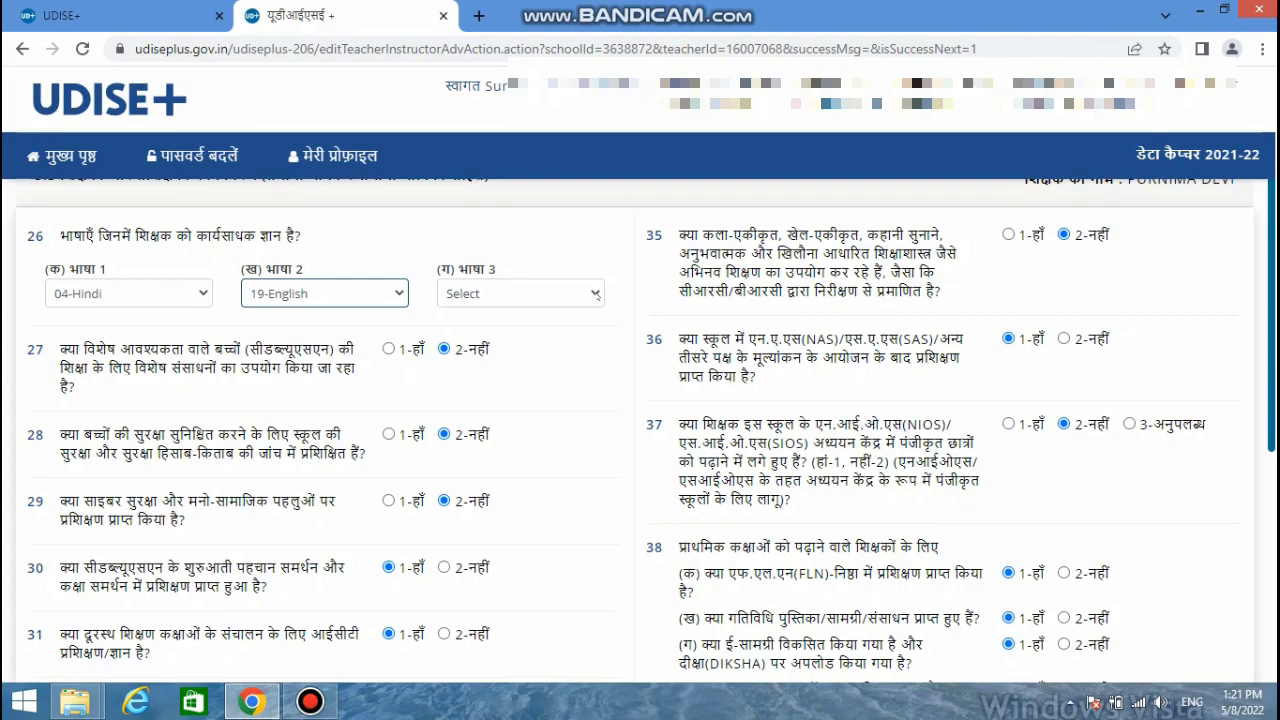
{"action": "scroll", "coordinate": [597, 296], "scroll_direction": "down", "scroll_amount": 5}
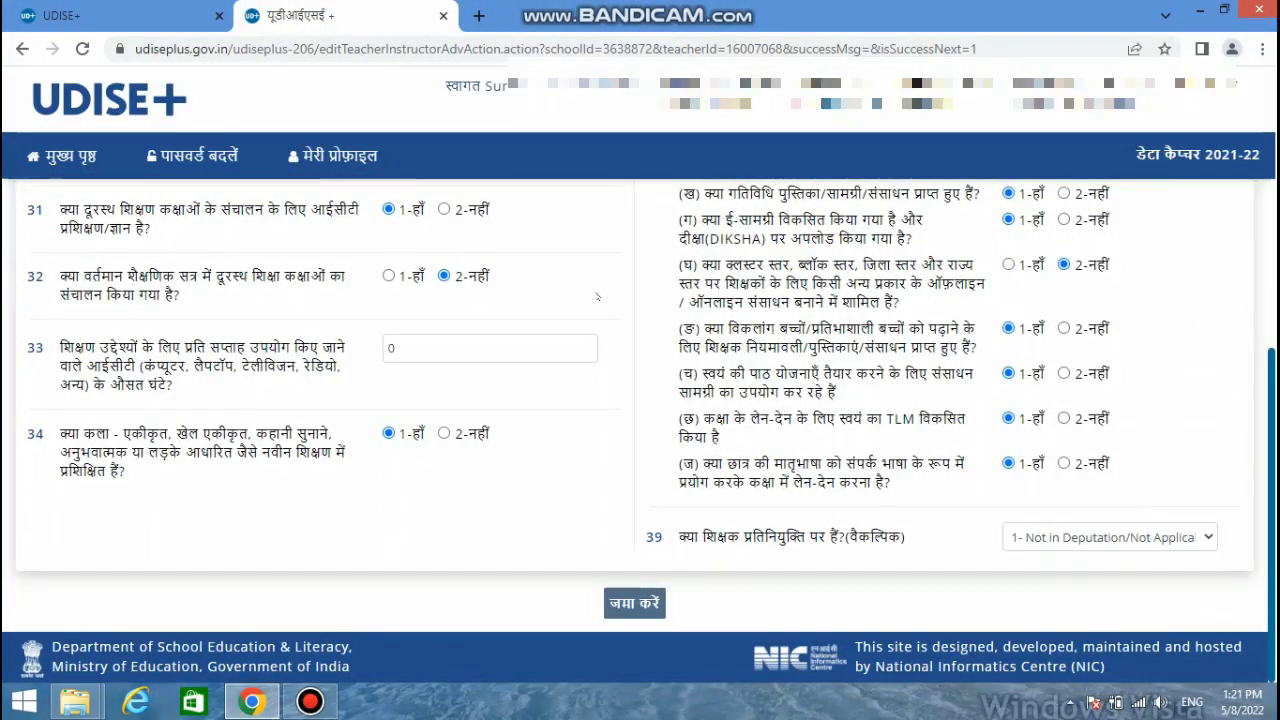
{"action": "left_click", "coordinate": [634, 604]}
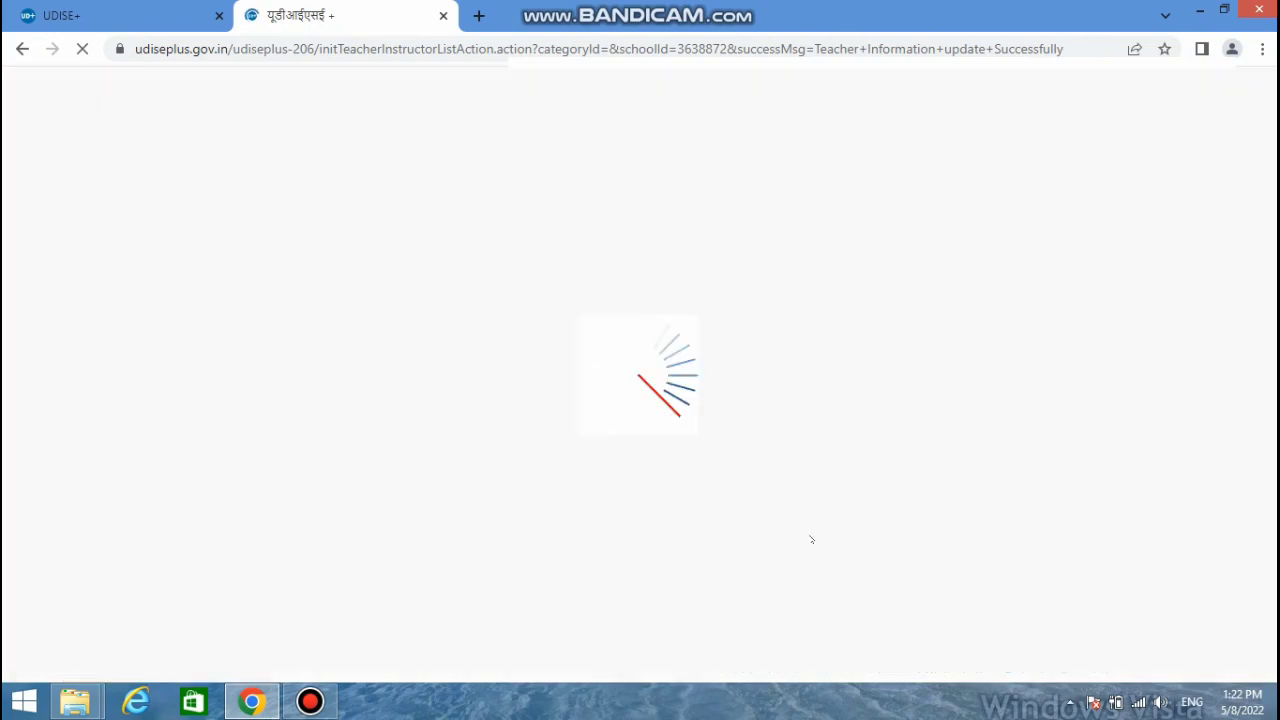
- Review the teacher list in 3.3, mark the section complete and advance to the enrolment form 4.1
{"action": "scroll", "coordinate": [811, 540], "scroll_direction": "down", "scroll_amount": 4}
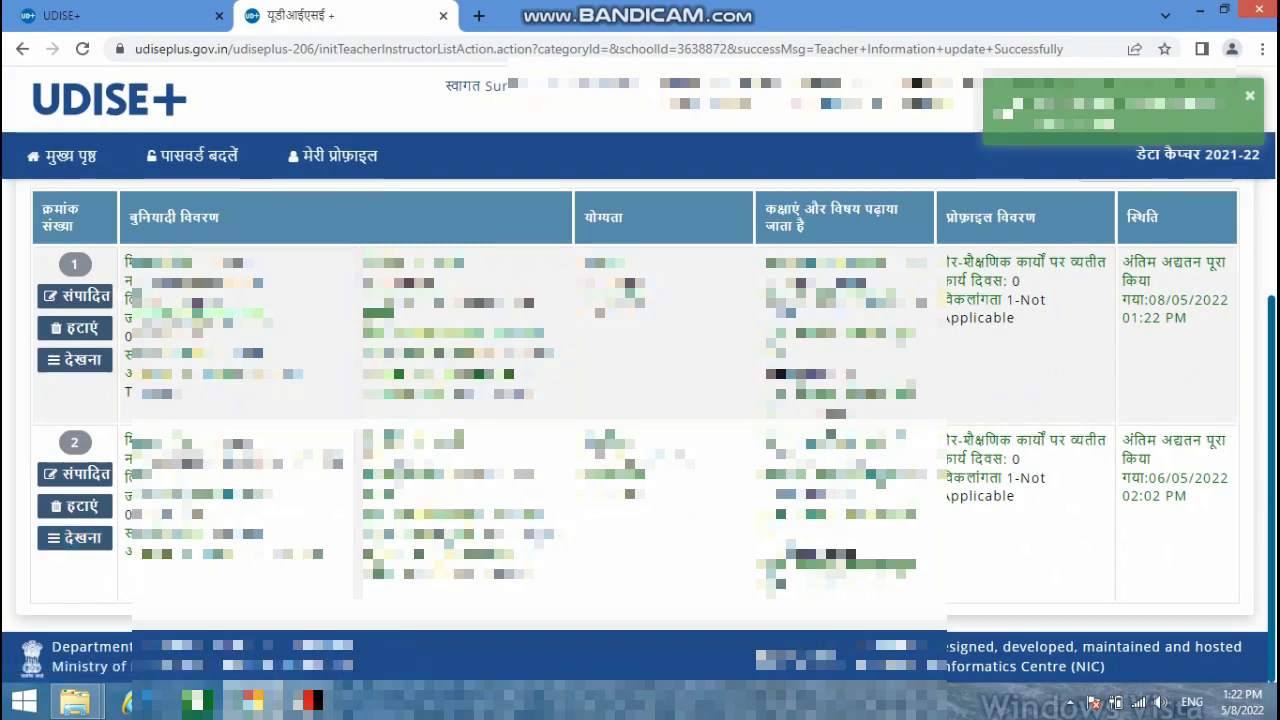
{"action": "scroll", "coordinate": [541, 412], "scroll_direction": "up", "scroll_amount": 4}
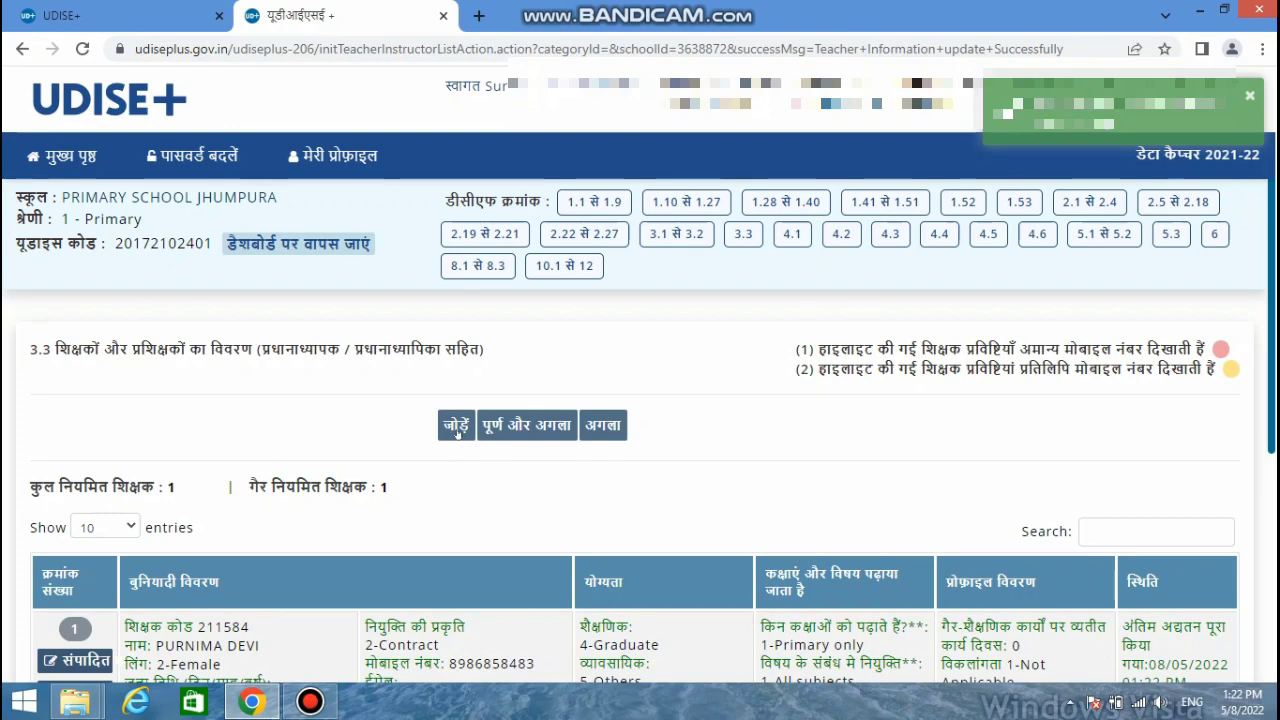
{"action": "left_click", "coordinate": [539, 430]}
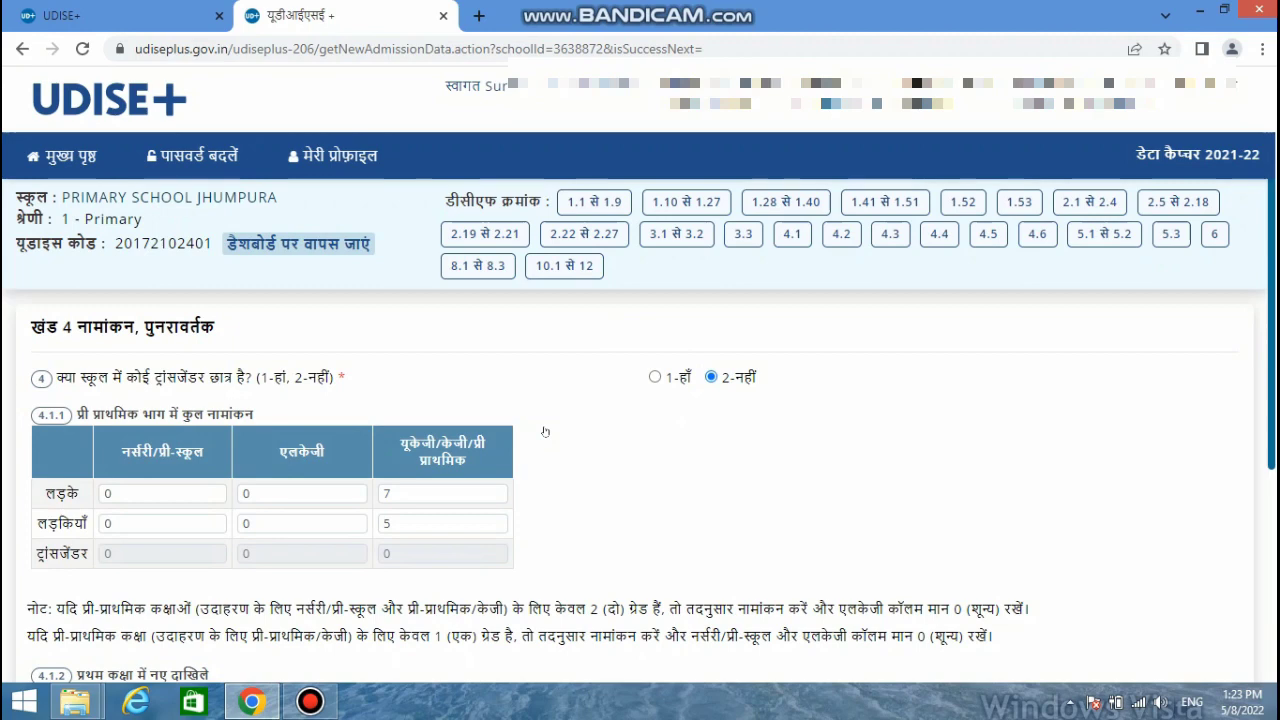
- Review pre-primary enrolment in 4.1.1 and Class I new admissions in 4.1.2, and advance without submitting to form 4.2
{"action": "scroll", "coordinate": [545, 431], "scroll_direction": "down", "scroll_amount": 1}
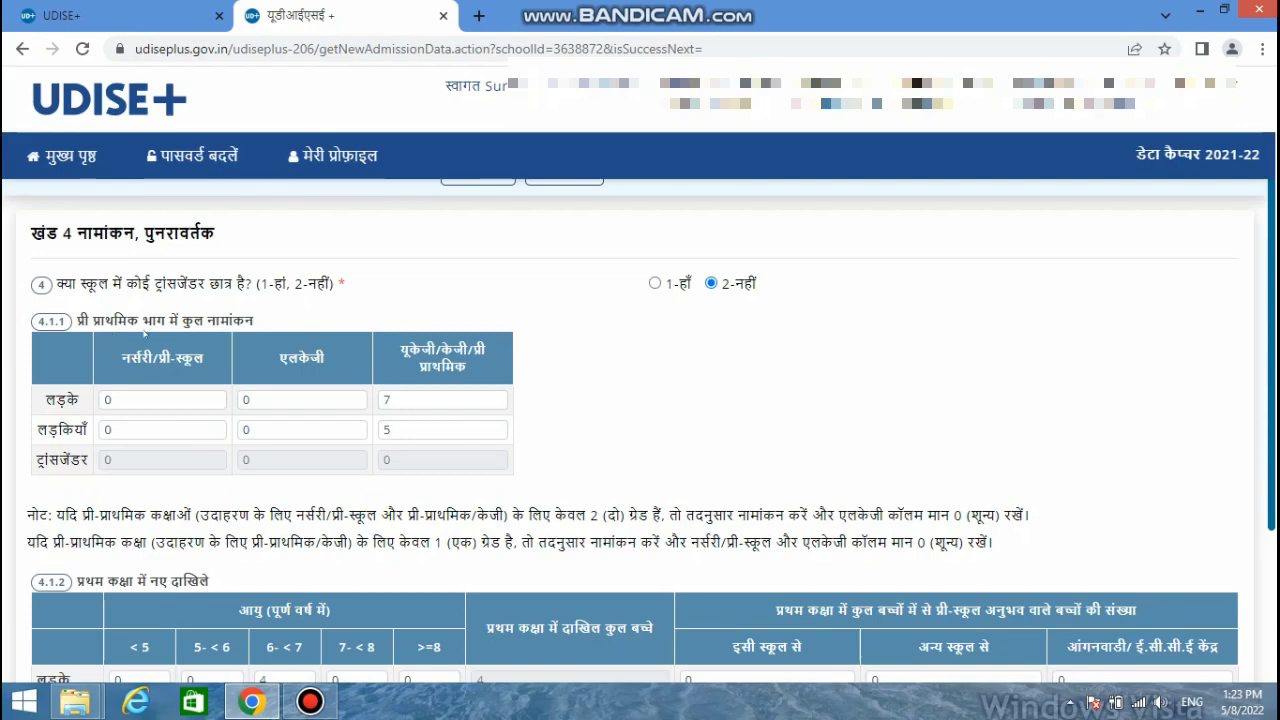
{"action": "scroll", "coordinate": [300, 327], "scroll_direction": "down", "scroll_amount": 1}
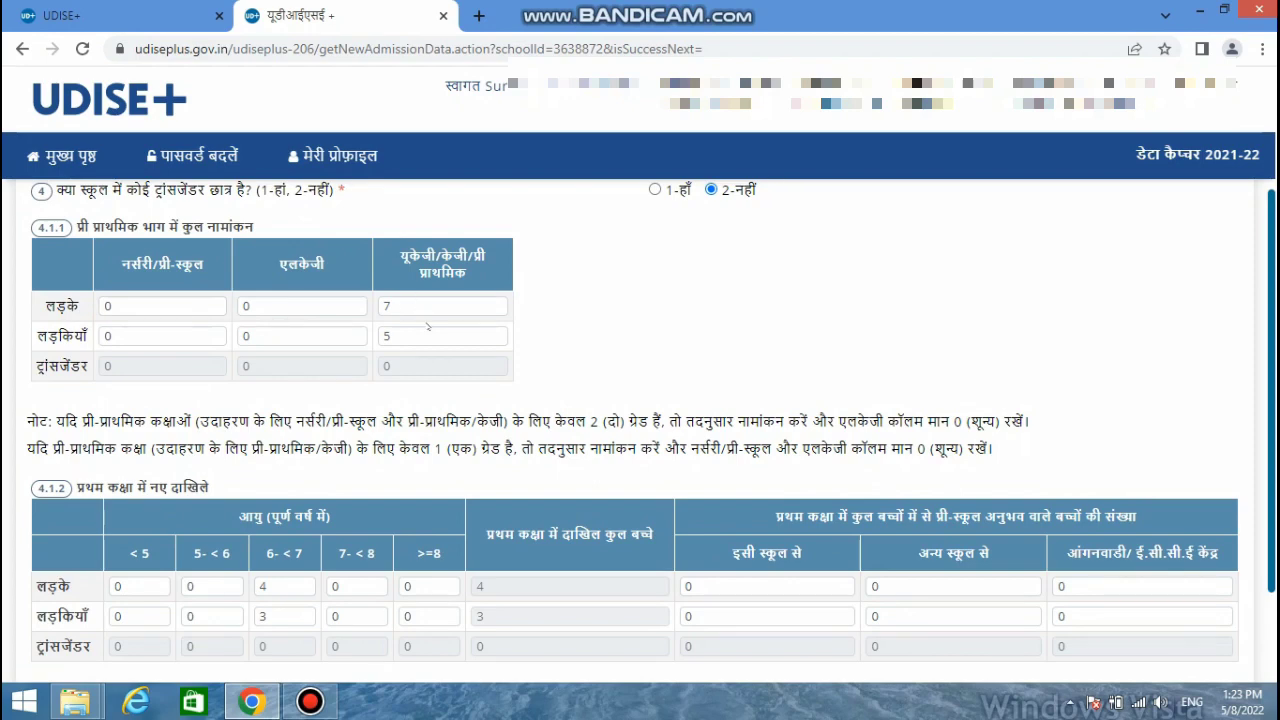
{"action": "scroll", "coordinate": [428, 326], "scroll_direction": "up", "scroll_amount": 1}
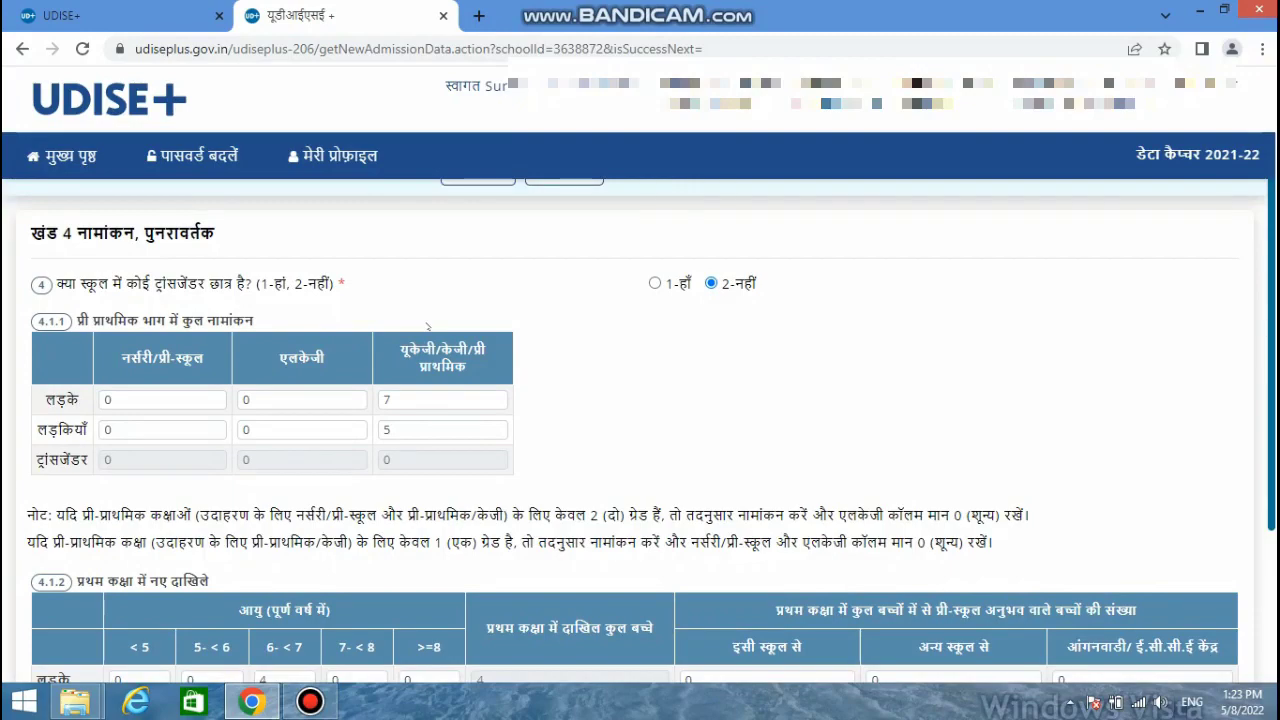
{"action": "scroll", "coordinate": [428, 326], "scroll_direction": "down", "scroll_amount": 1}
{"action": "scroll", "coordinate": [428, 326], "scroll_direction": "down", "scroll_amount": 1}
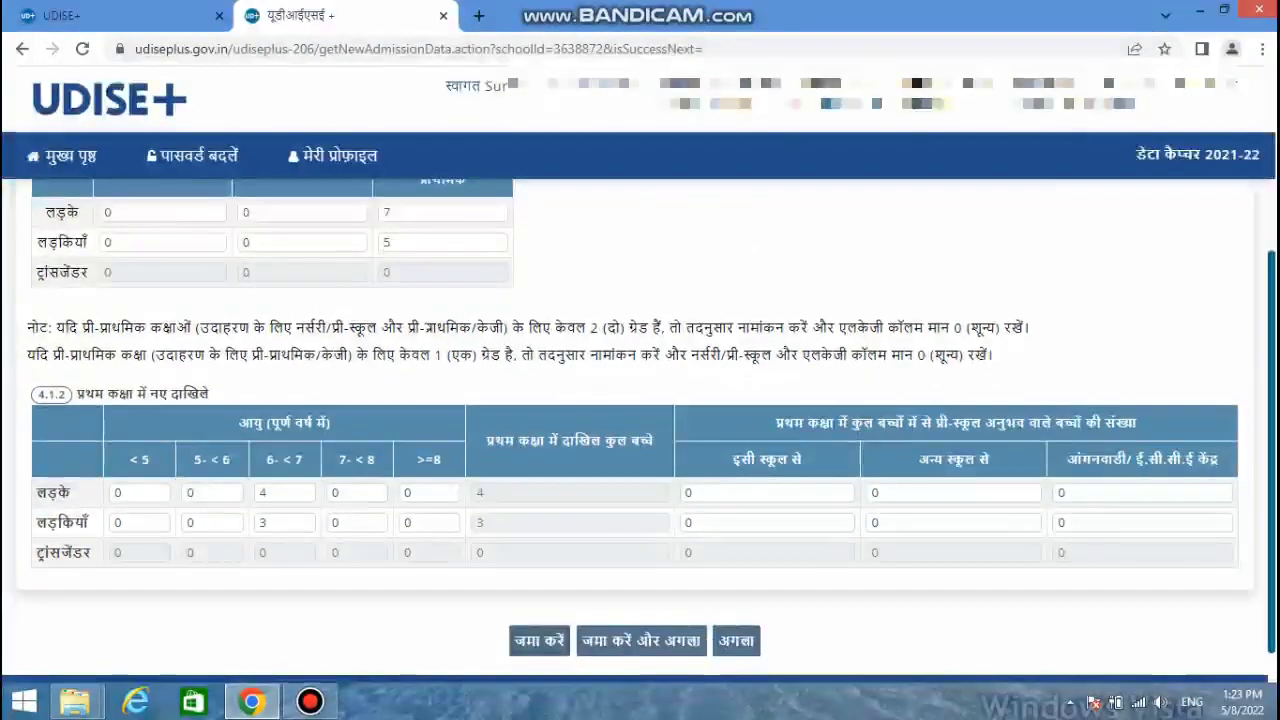
{"action": "scroll", "coordinate": [428, 326], "scroll_direction": "up", "scroll_amount": 1}
{"action": "scroll", "coordinate": [427, 323], "scroll_direction": "down", "scroll_amount": 2}
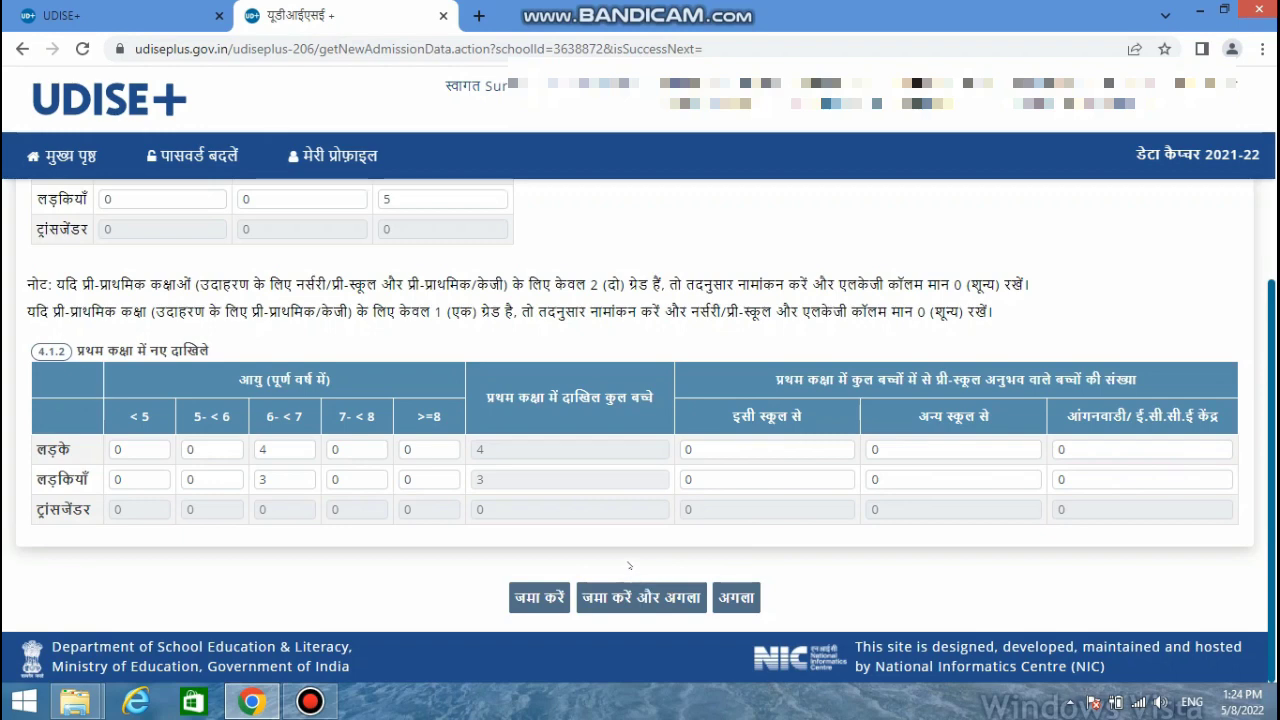
{"action": "left_click", "coordinate": [740, 602]}
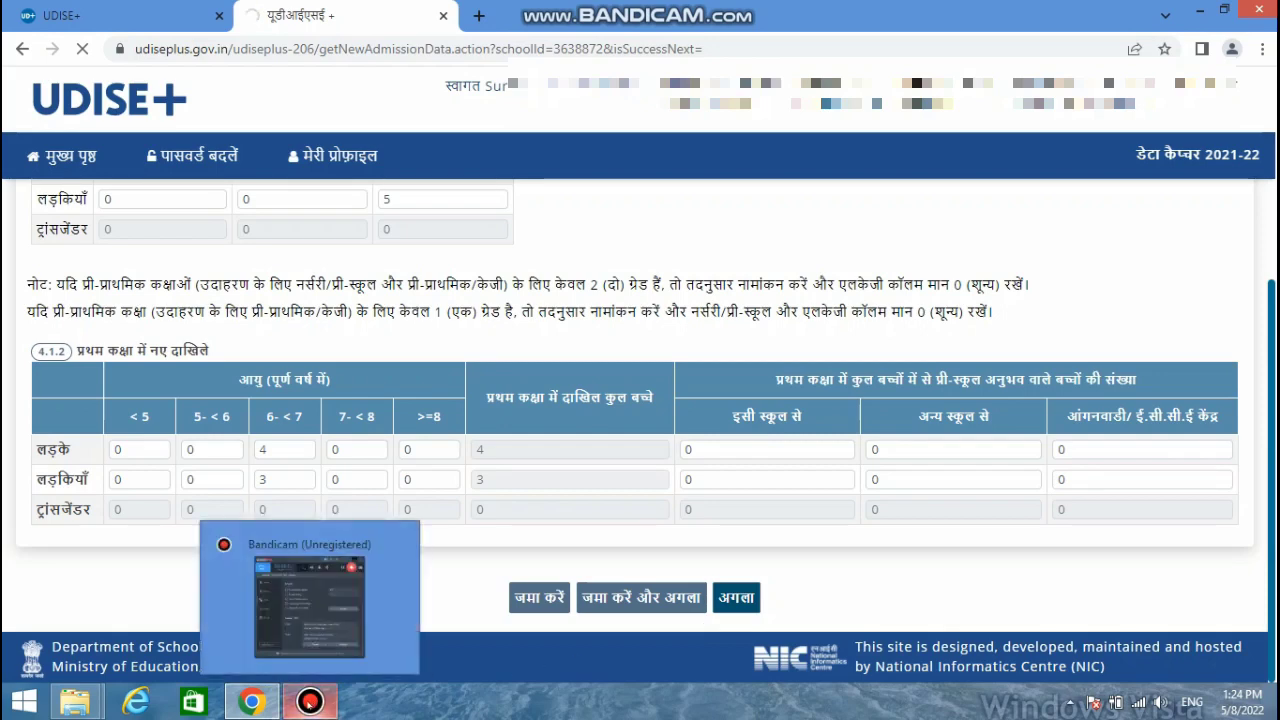
{"action": "left_click", "coordinate": [310, 703]}
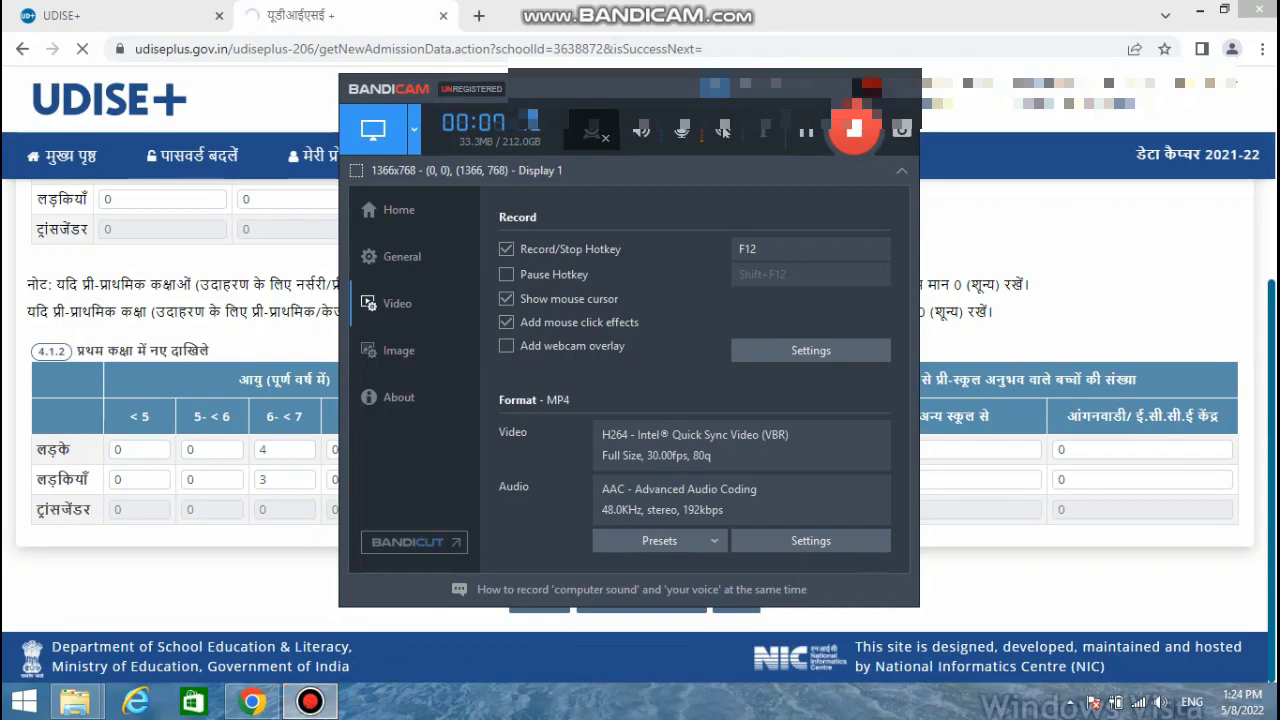
{"action": "left_click", "coordinate": [867, 88]}
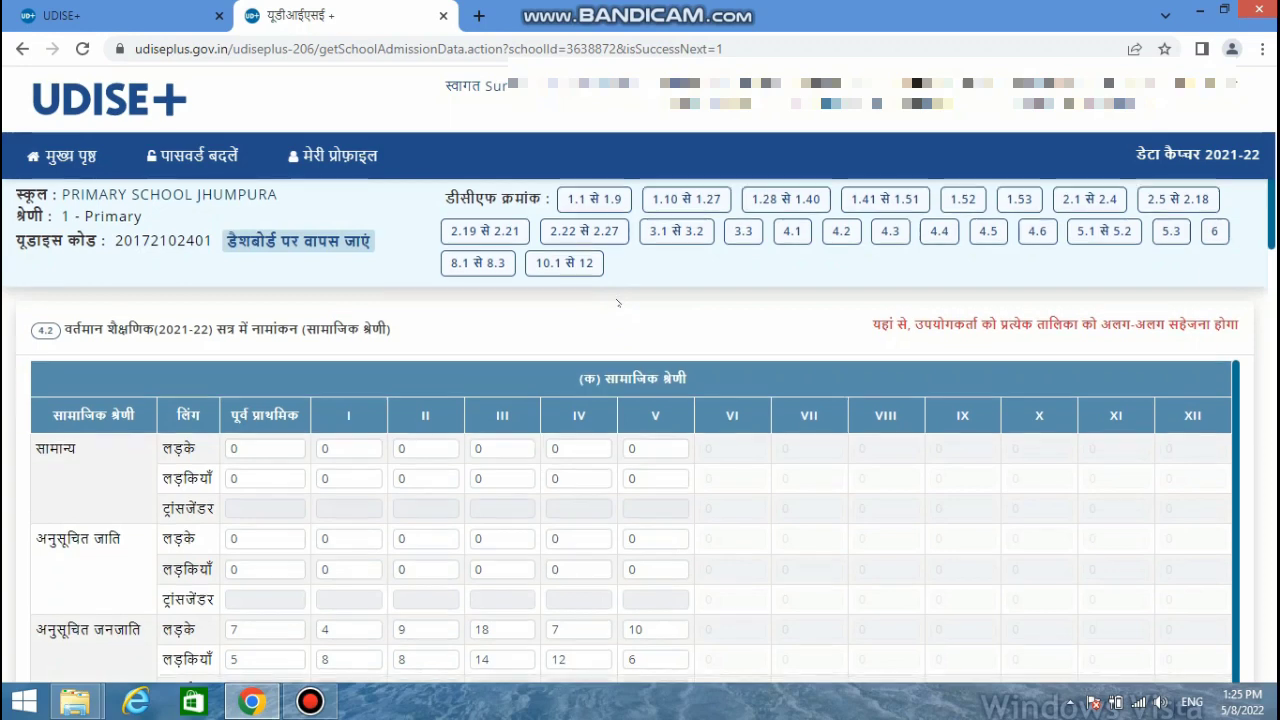
- Examine the 2021-22 enrolment by social category in table 4.2 (क), including the class-wise and overall totals
{"action": "scroll", "coordinate": [618, 303], "scroll_direction": "down", "scroll_amount": 3}
{"action": "scroll", "coordinate": [617, 305], "scroll_direction": "up", "scroll_amount": 2}
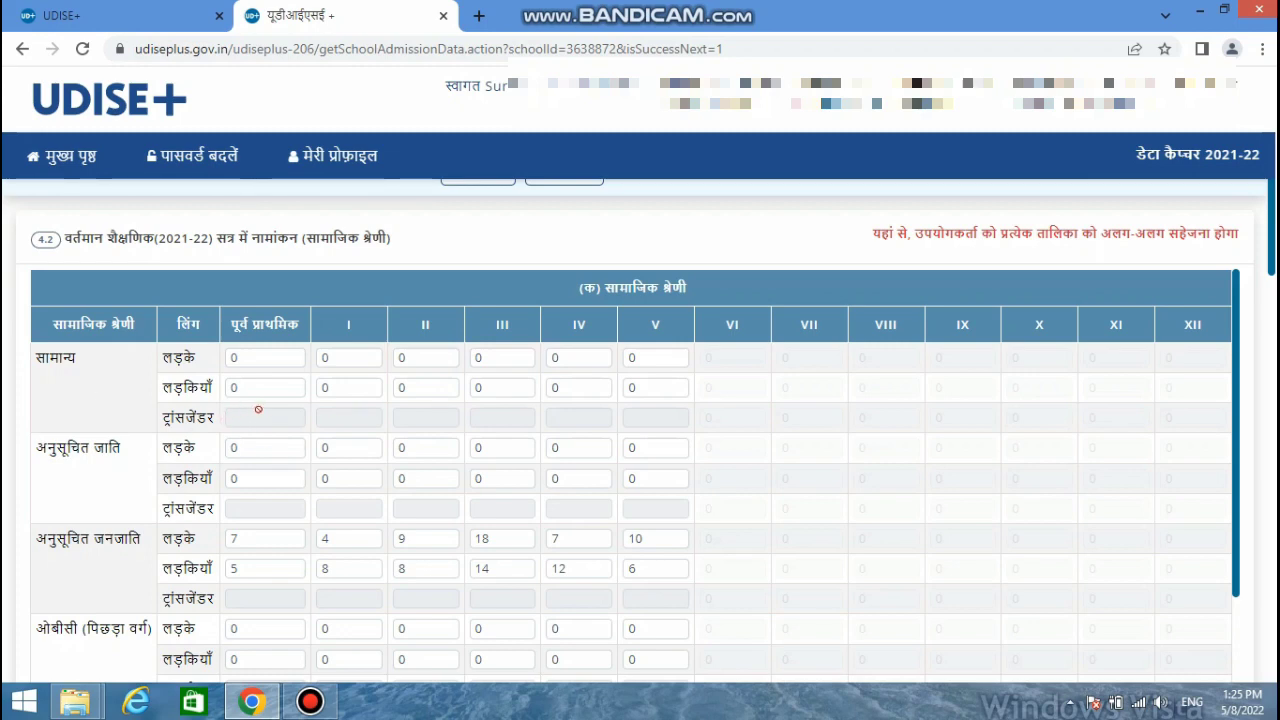
{"action": "scroll", "coordinate": [424, 430], "scroll_direction": "down", "scroll_amount": 1}
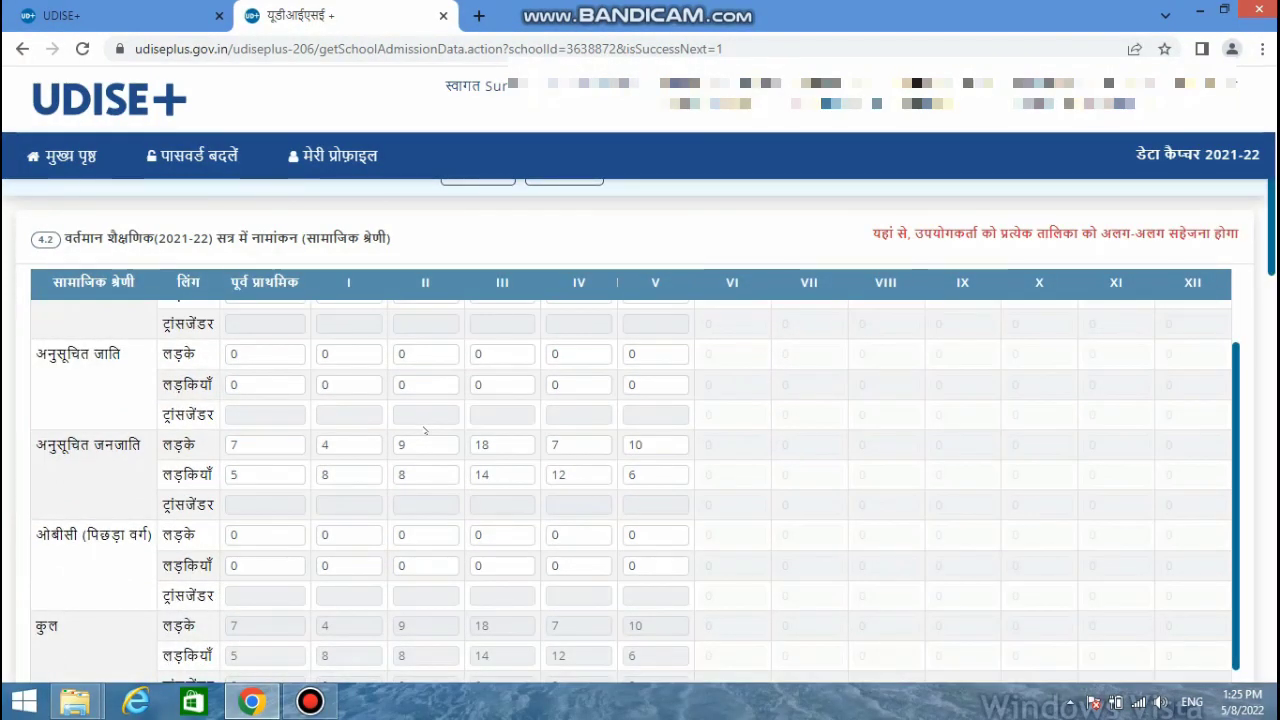
{"action": "scroll", "coordinate": [424, 430], "scroll_direction": "down", "scroll_amount": 1}
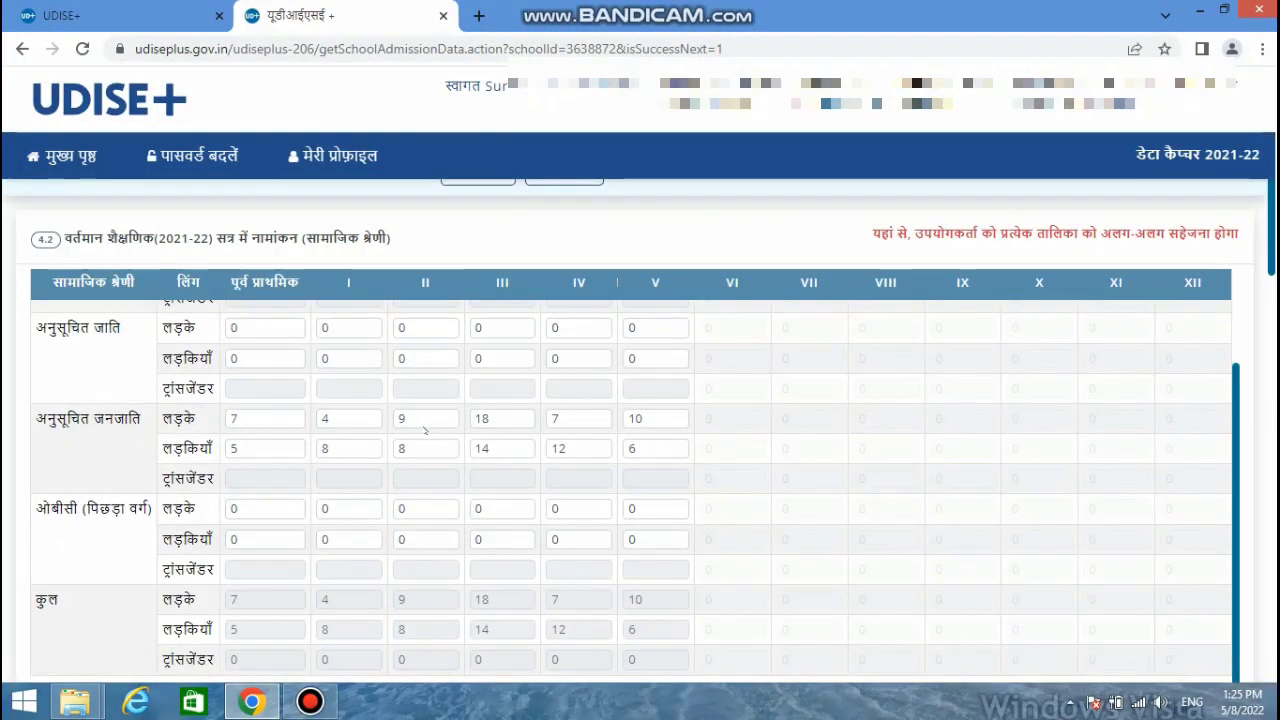
{"action": "scroll", "coordinate": [424, 428], "scroll_direction": "up", "scroll_amount": 2}
{"action": "scroll", "coordinate": [424, 428], "scroll_direction": "down", "scroll_amount": 1}
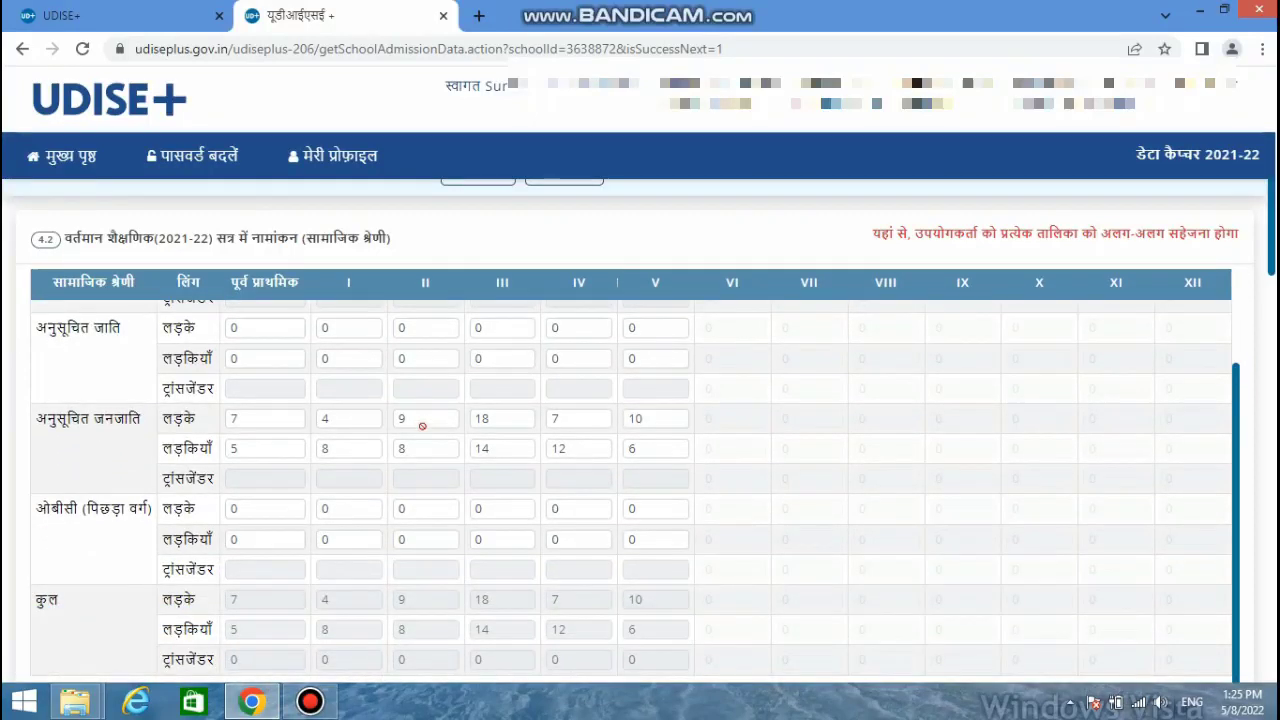
{"action": "scroll", "coordinate": [424, 428], "scroll_direction": "up", "scroll_amount": 1}
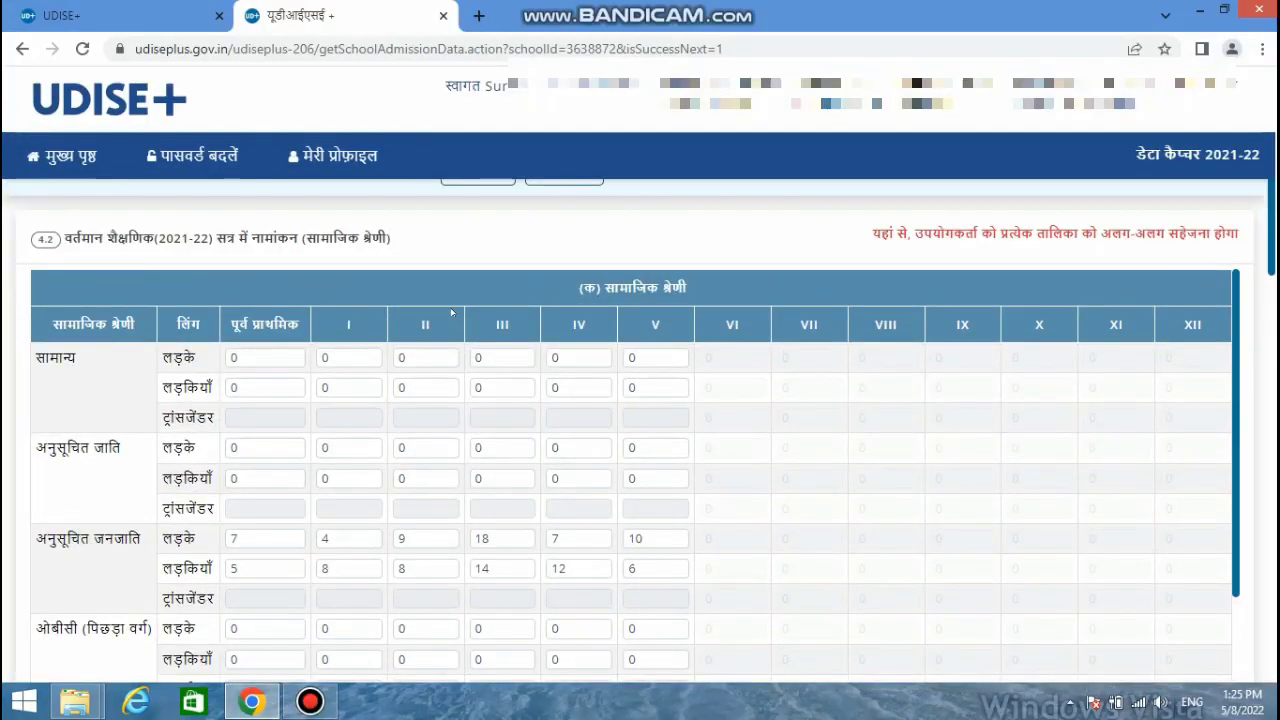
{"action": "left_click", "coordinate": [292, 411]}
{"action": "scroll", "coordinate": [330, 648], "scroll_direction": "down", "scroll_amount": 5}
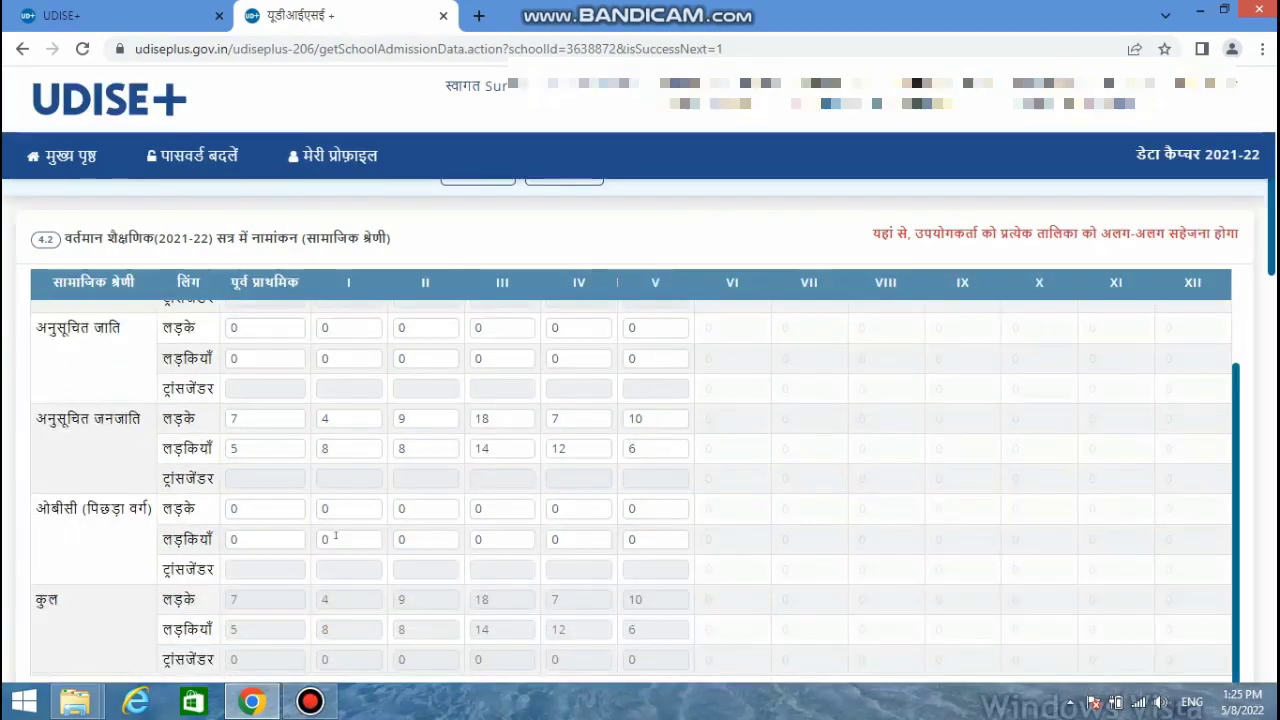
{"action": "scroll", "coordinate": [336, 536], "scroll_direction": "down", "scroll_amount": 3}
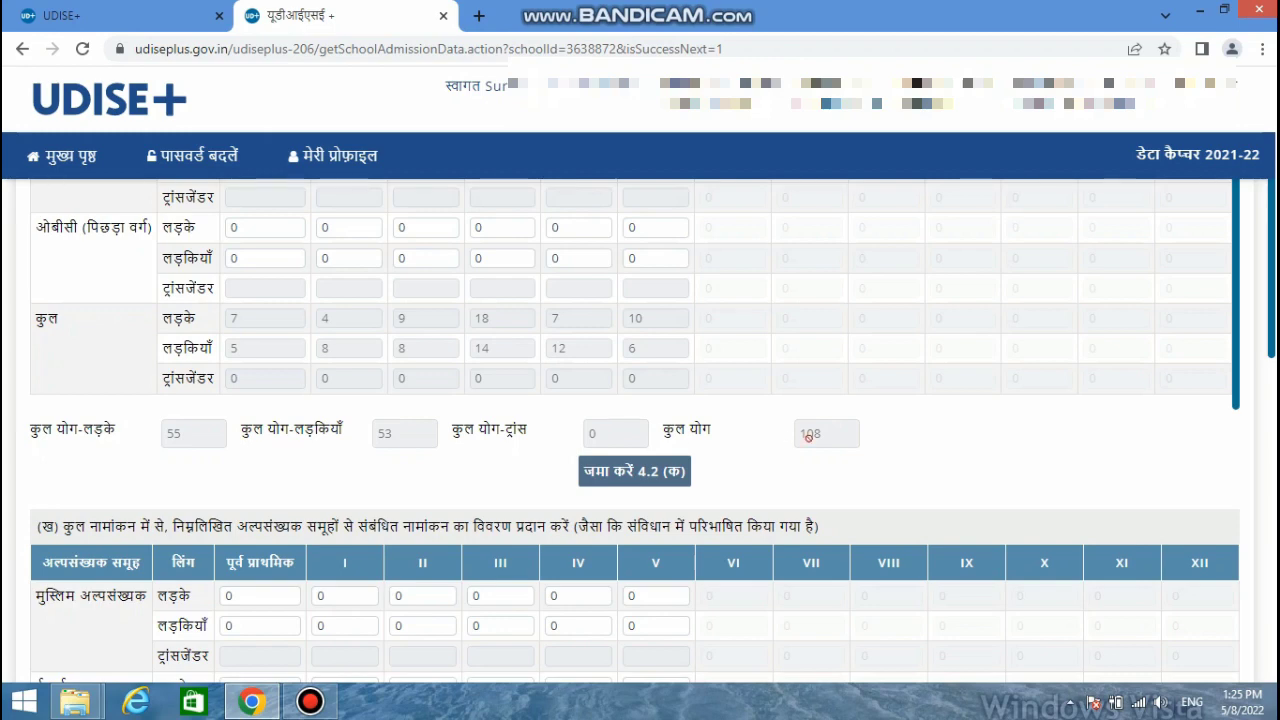
- Examine the minority group enrolment in table 4.2 (ख), from Muslim to Jain and the totals
{"action": "scroll", "coordinate": [808, 437], "scroll_direction": "down", "scroll_amount": 3}
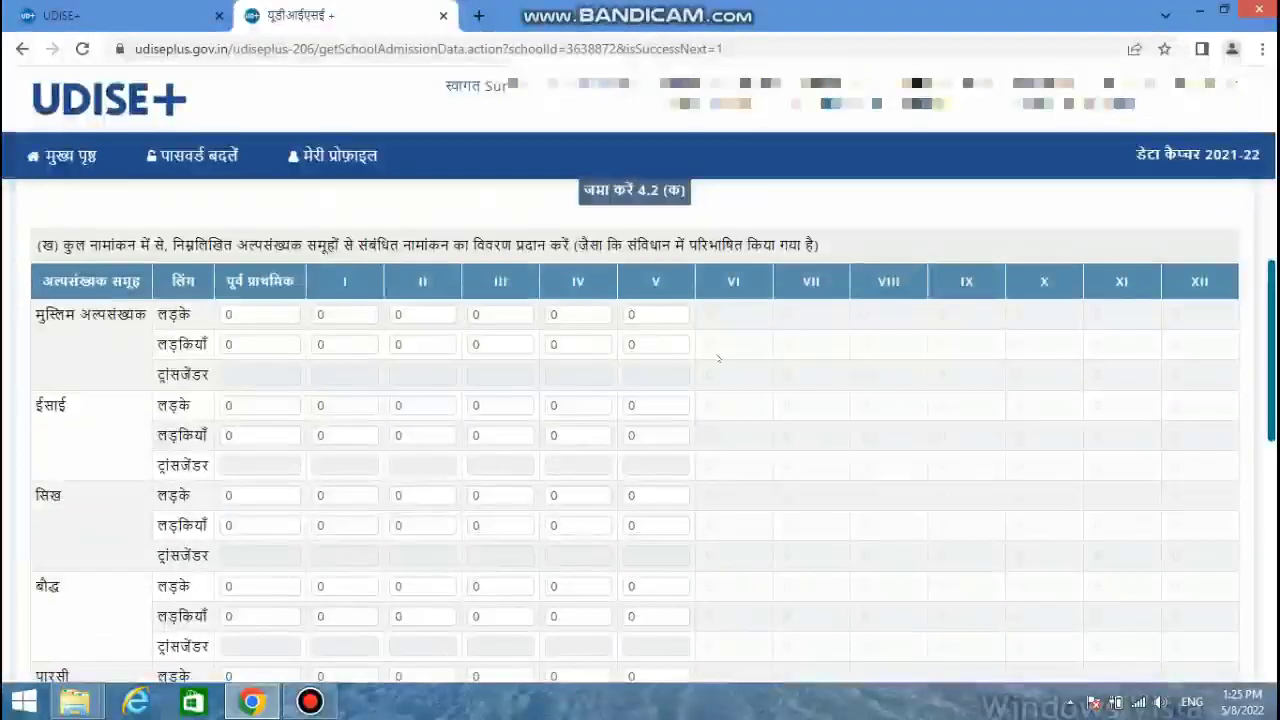
{"action": "scroll", "coordinate": [710, 349], "scroll_direction": "up", "scroll_amount": 1}
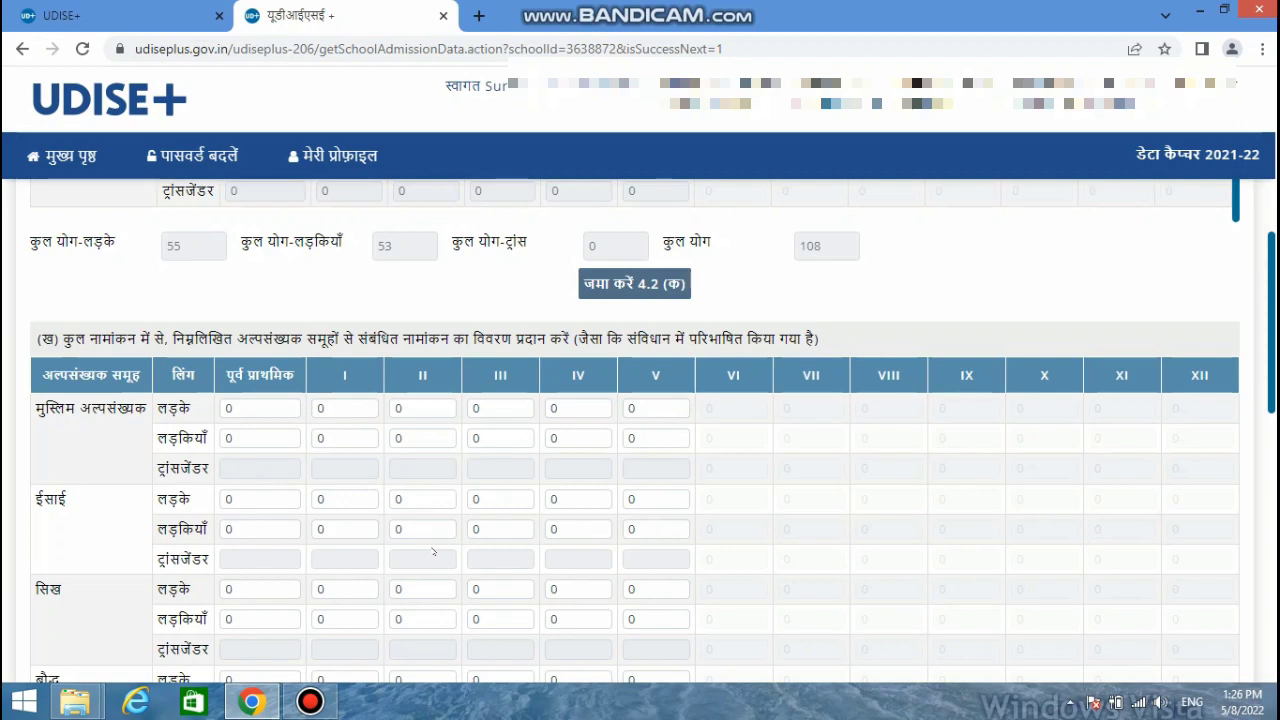
{"action": "scroll", "coordinate": [433, 551], "scroll_direction": "down", "scroll_amount": 3}
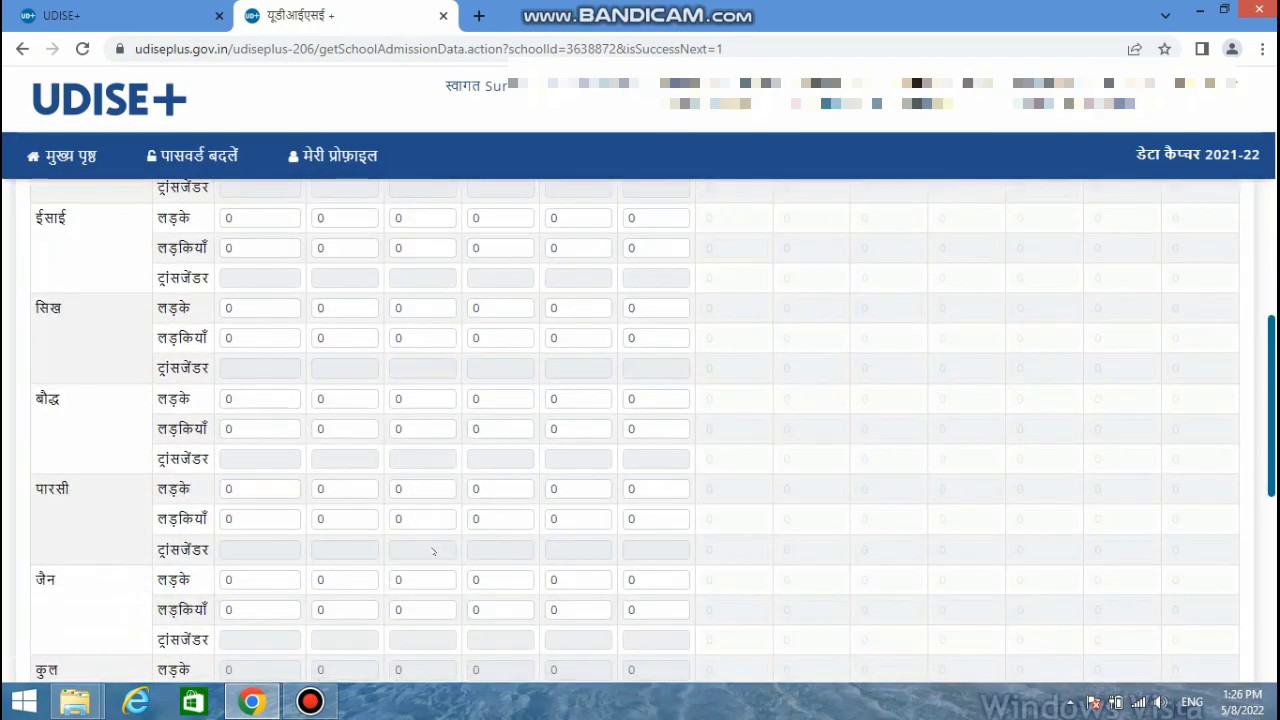
{"action": "scroll", "coordinate": [433, 551], "scroll_direction": "down", "scroll_amount": 2}
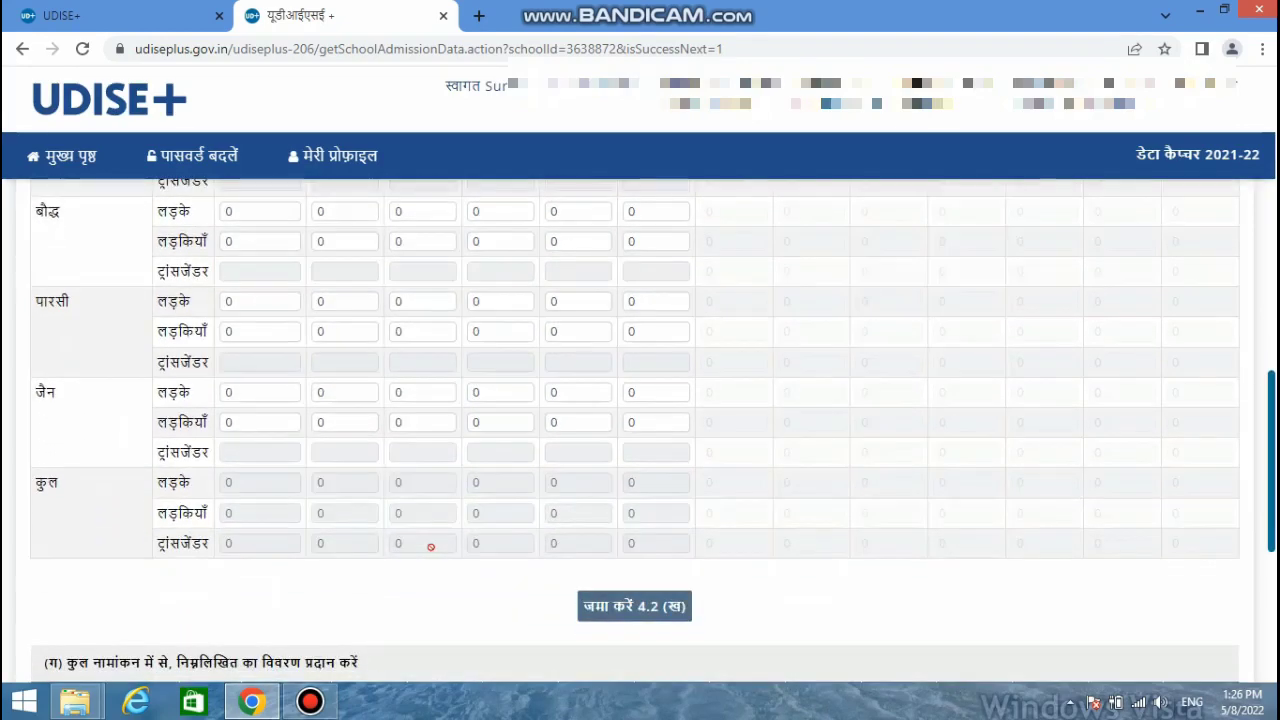
{"action": "scroll", "coordinate": [431, 546], "scroll_direction": "down", "scroll_amount": 1}
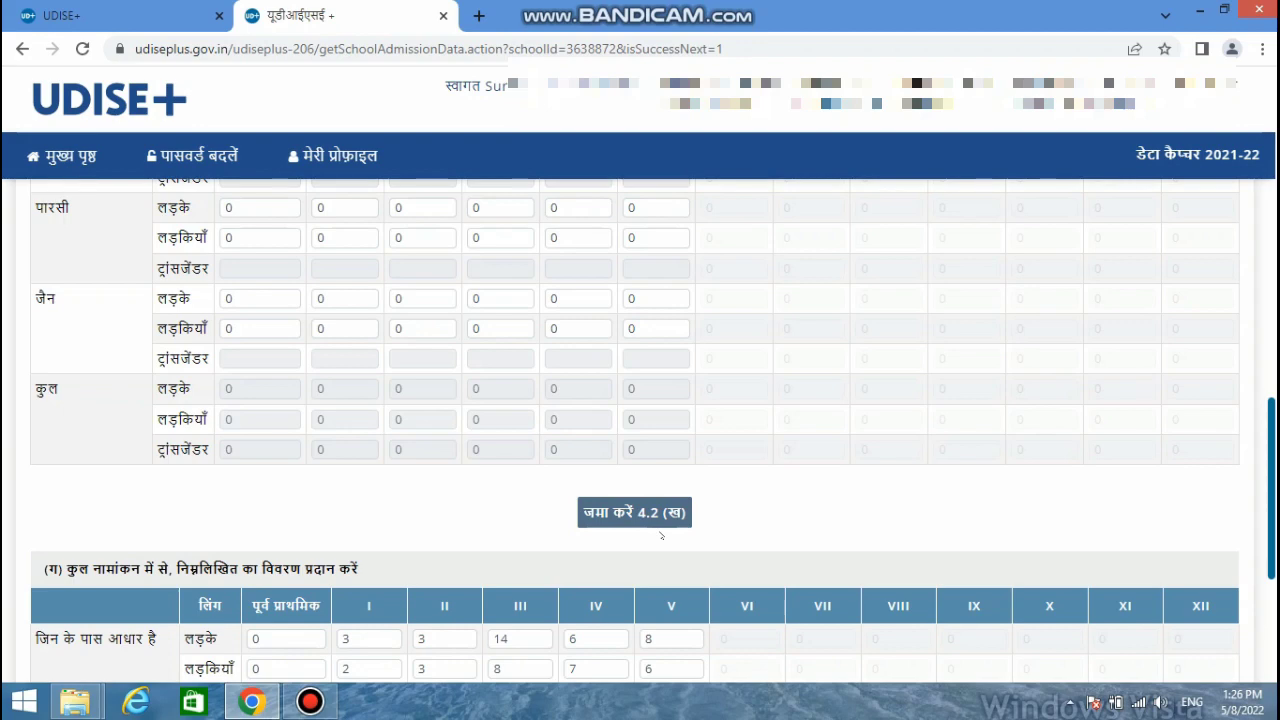
- Review the Aadhaar holder and BPL enrolment in table 4.2 (ग), and advance to the age-wise enrolment form 4.3
{"action": "scroll", "coordinate": [634, 526], "scroll_direction": "down", "scroll_amount": 1}
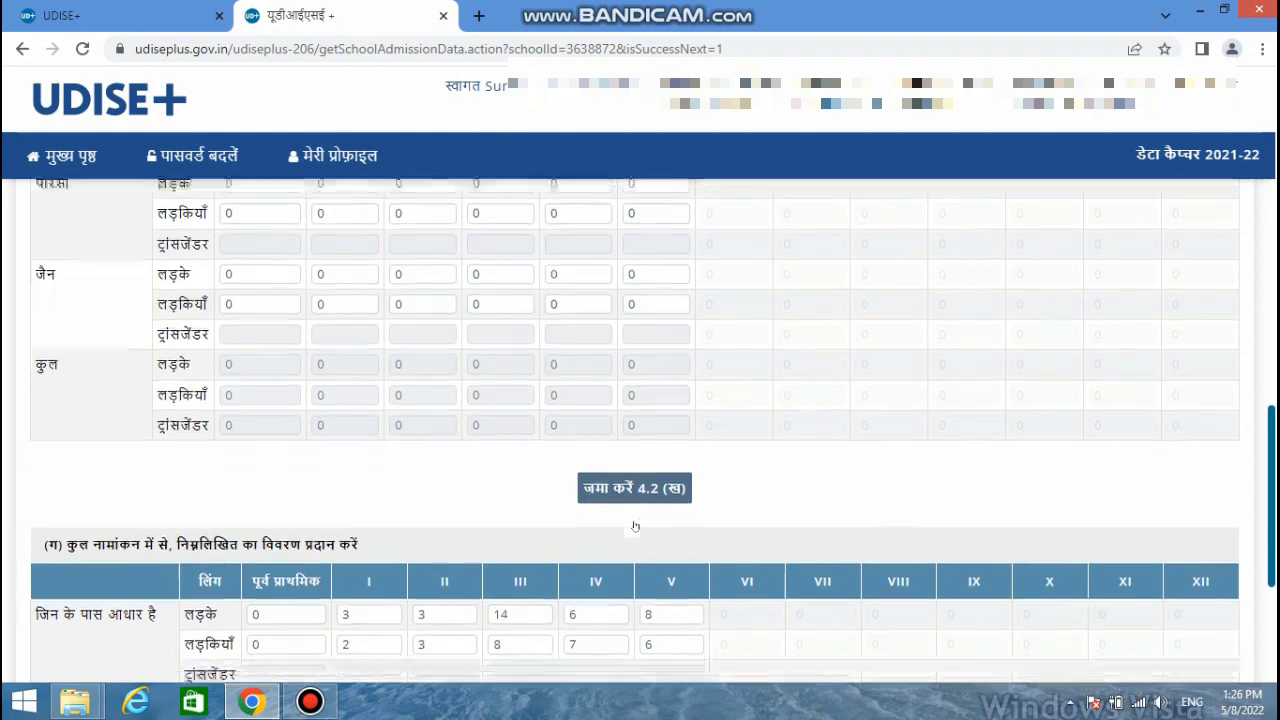
{"action": "scroll", "coordinate": [634, 526], "scroll_direction": "down", "scroll_amount": 1}
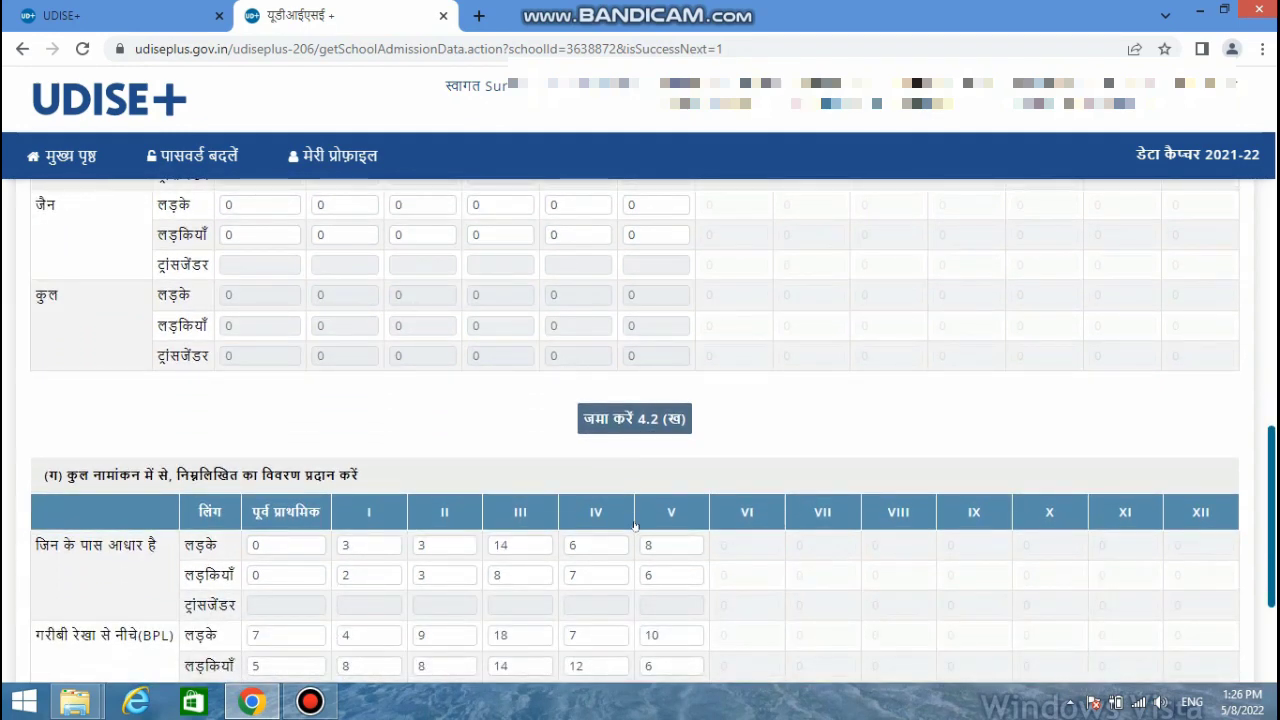
{"action": "scroll", "coordinate": [634, 526], "scroll_direction": "down", "scroll_amount": 1}
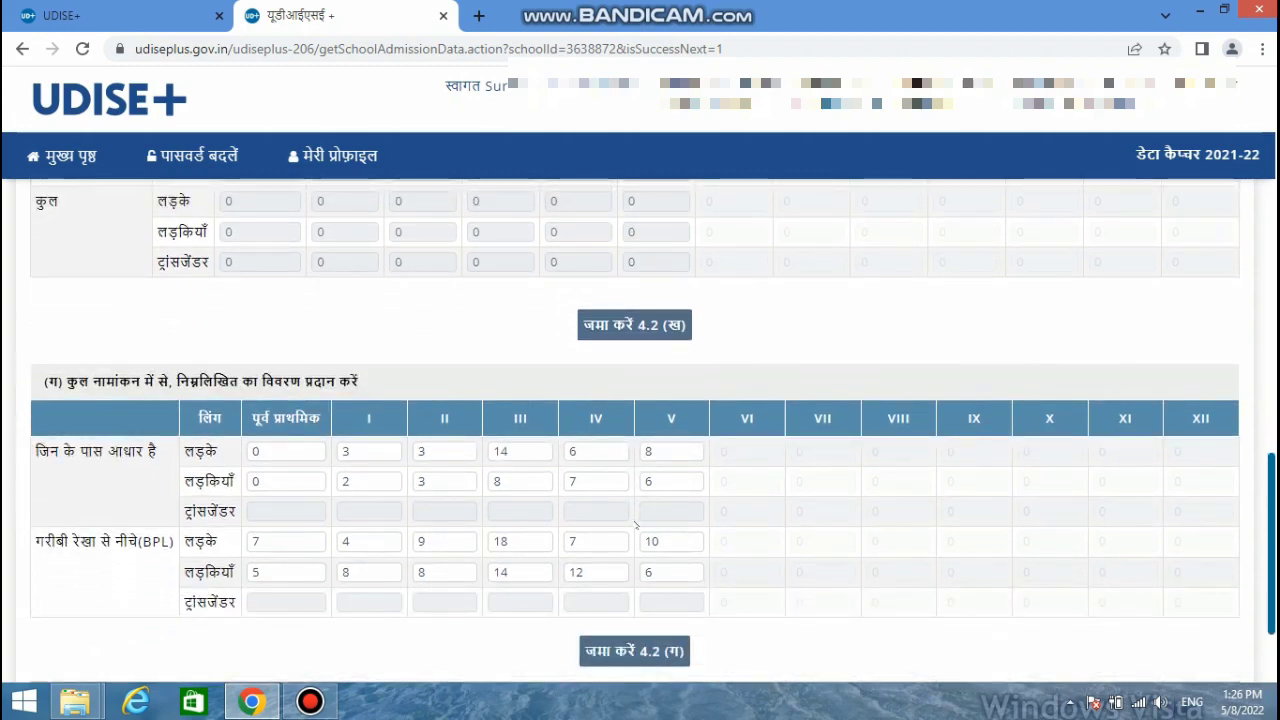
{"action": "scroll", "coordinate": [634, 524], "scroll_direction": "down", "scroll_amount": 2}
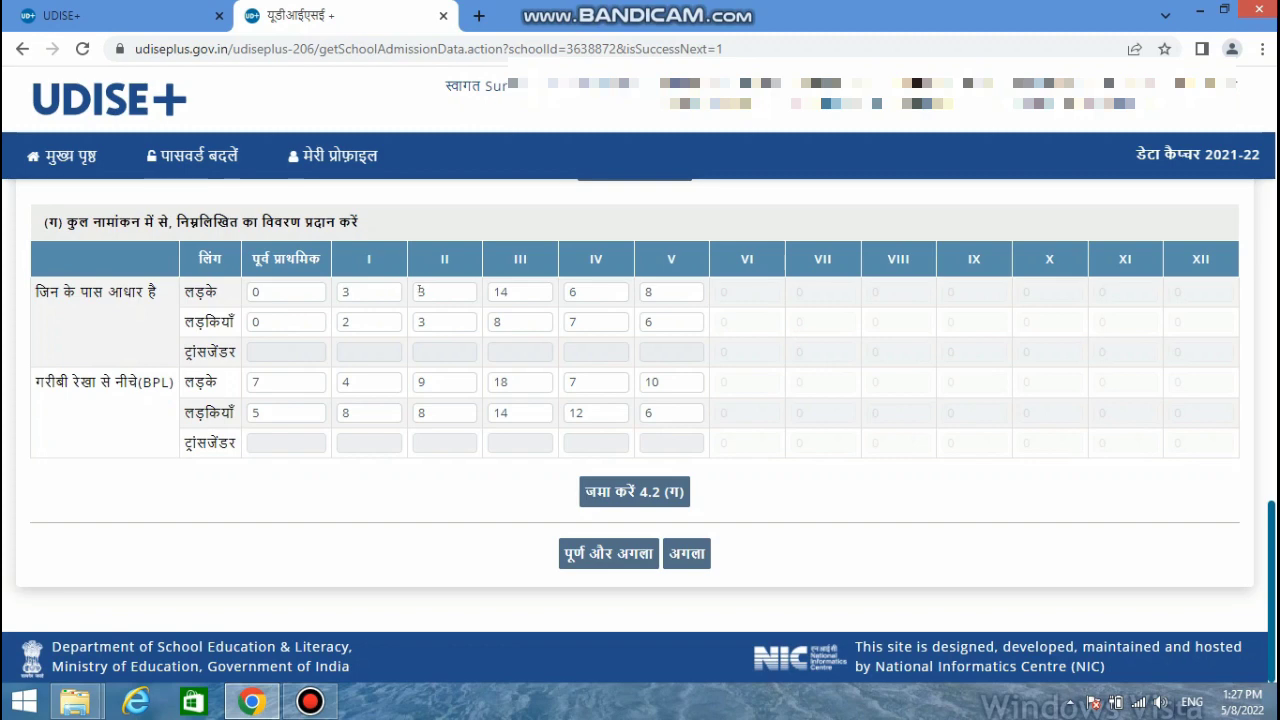
{"action": "scroll", "coordinate": [600, 361], "scroll_direction": "down", "scroll_amount": 1}
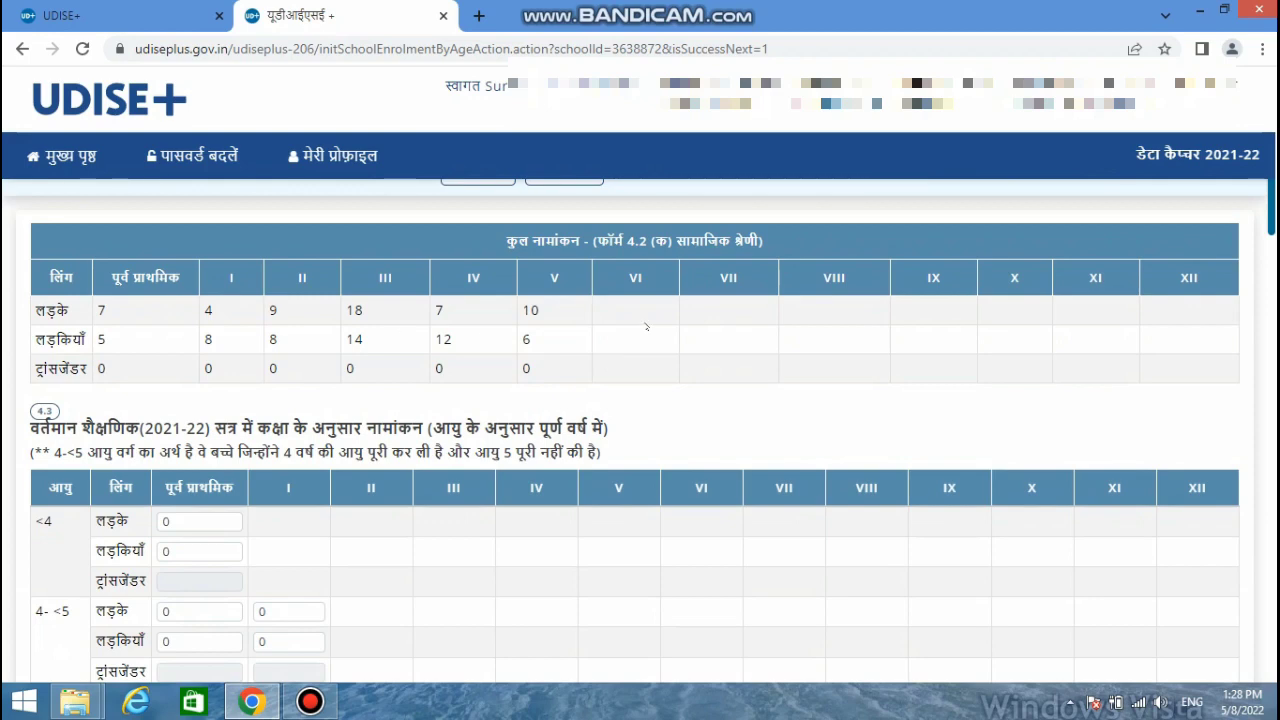
- Examine the 2021-22 age-wise enrolment by class in form 4.3, from the under-4 age group down to the class totals
{"action": "scroll", "coordinate": [646, 326], "scroll_direction": "down", "scroll_amount": 1}
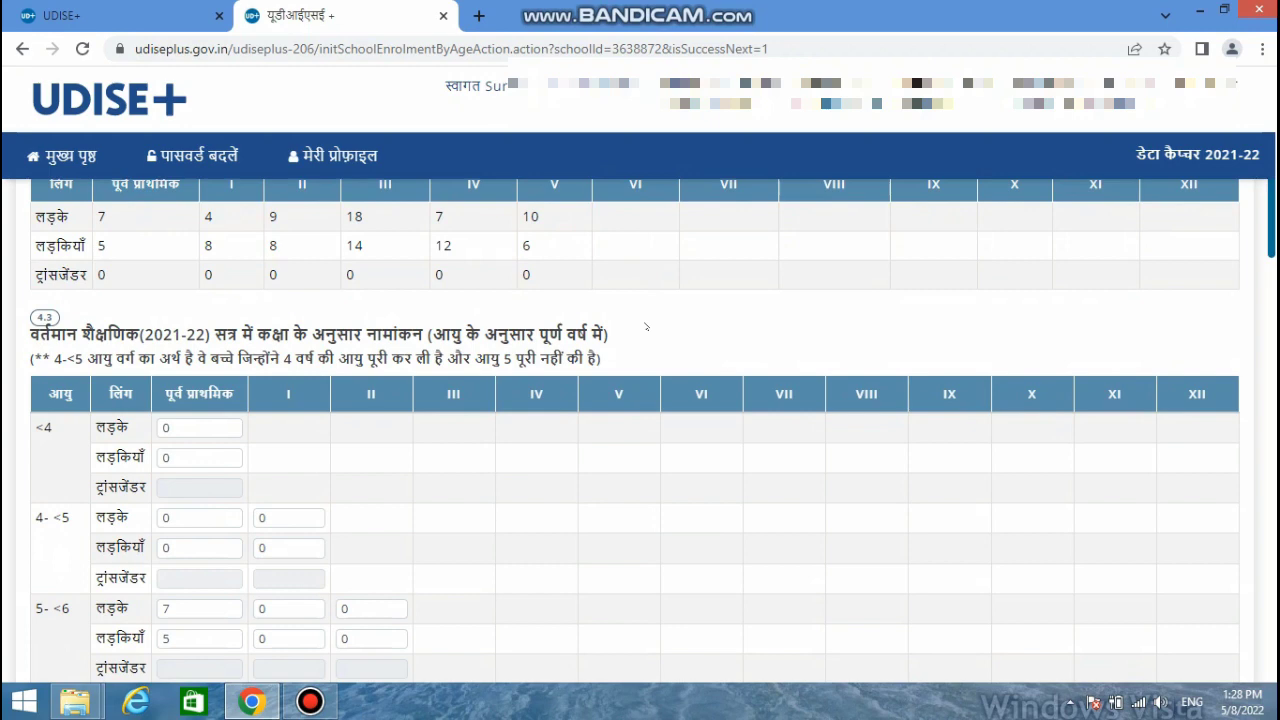
{"action": "scroll", "coordinate": [310, 489], "scroll_direction": "down", "scroll_amount": 2}
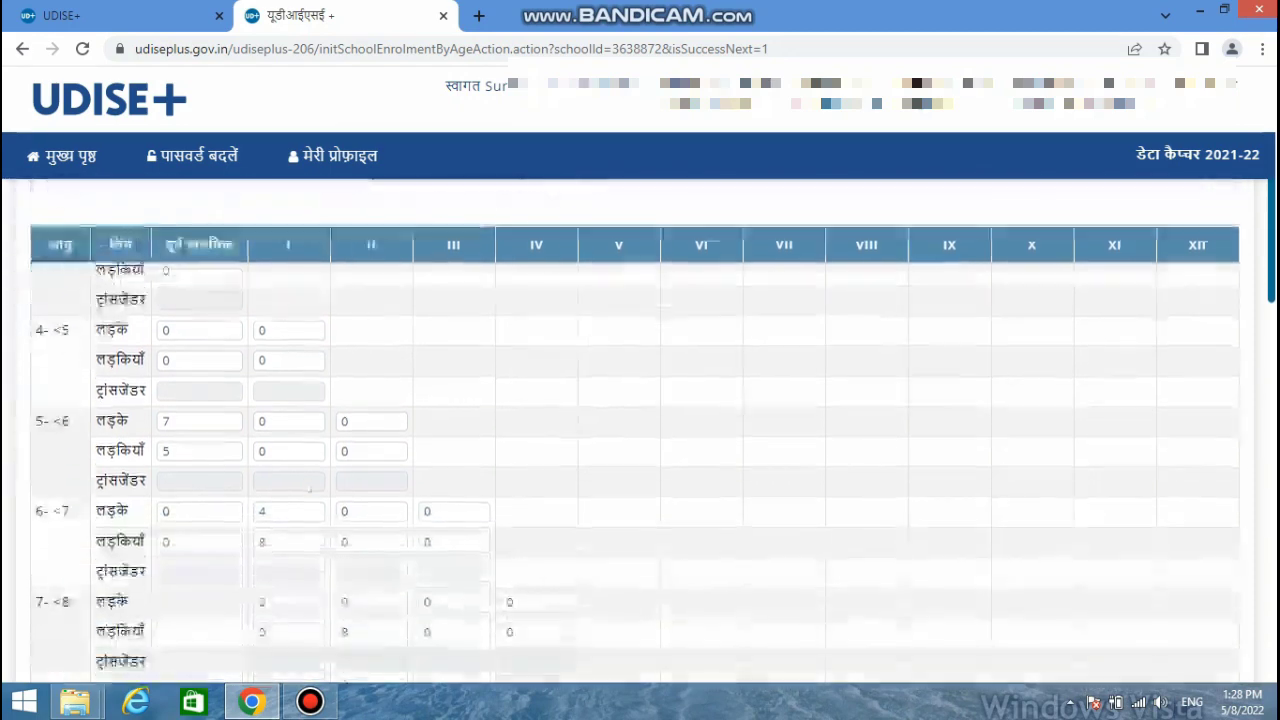
{"action": "scroll", "coordinate": [308, 482], "scroll_direction": "down", "scroll_amount": 1}
{"action": "scroll", "coordinate": [308, 482], "scroll_direction": "up", "scroll_amount": 1}
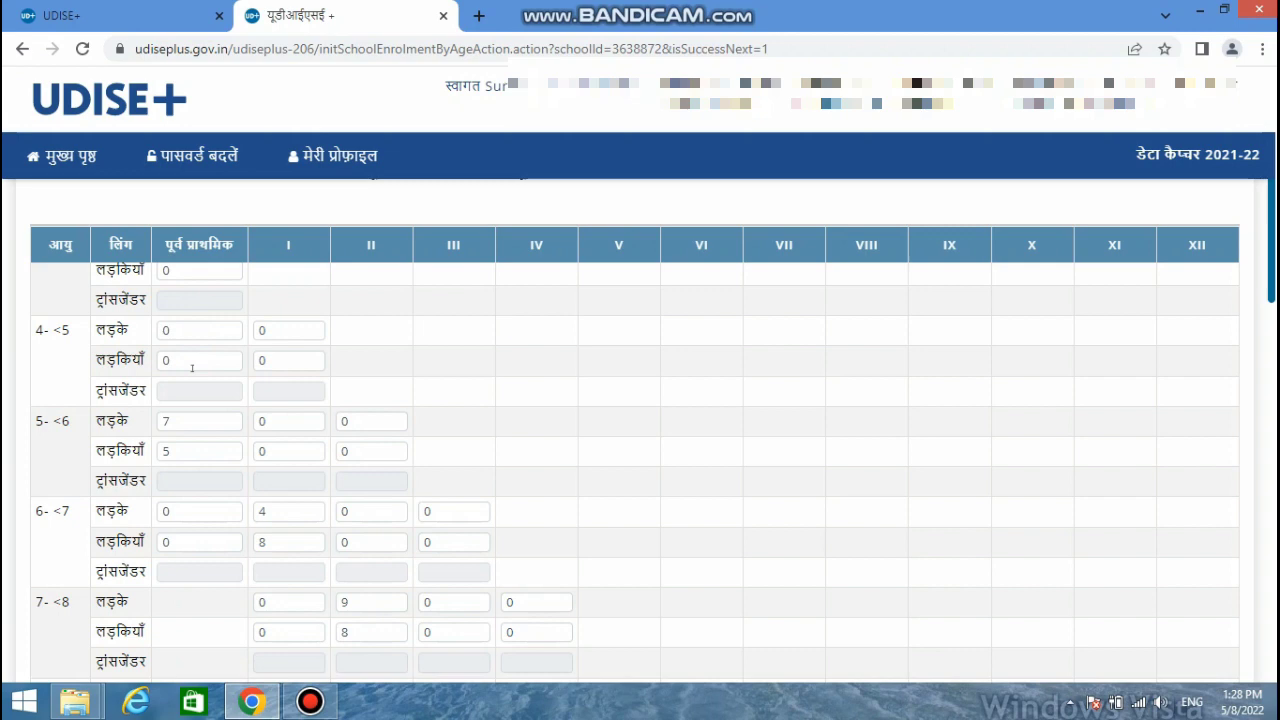
{"action": "scroll", "coordinate": [192, 368], "scroll_direction": "up", "scroll_amount": 2}
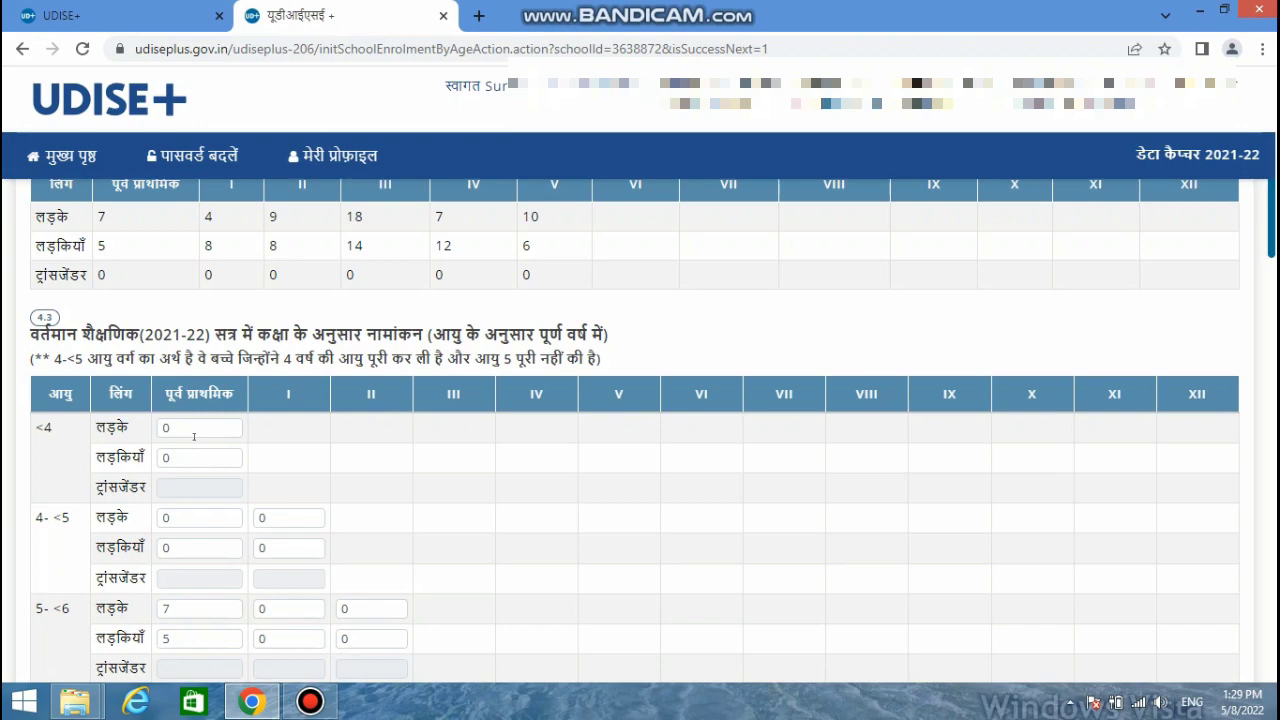
{"action": "scroll", "coordinate": [194, 436], "scroll_direction": "down", "scroll_amount": 3}
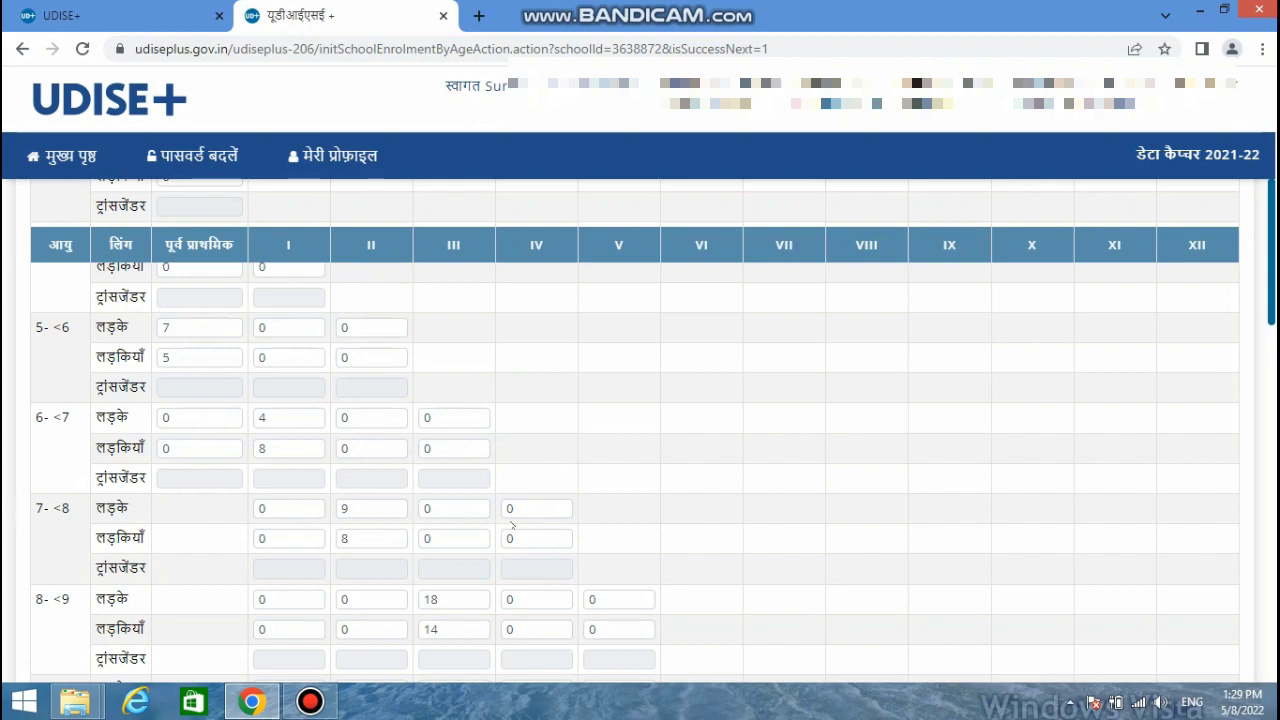
{"action": "scroll", "coordinate": [427, 538], "scroll_direction": "down", "scroll_amount": 2}
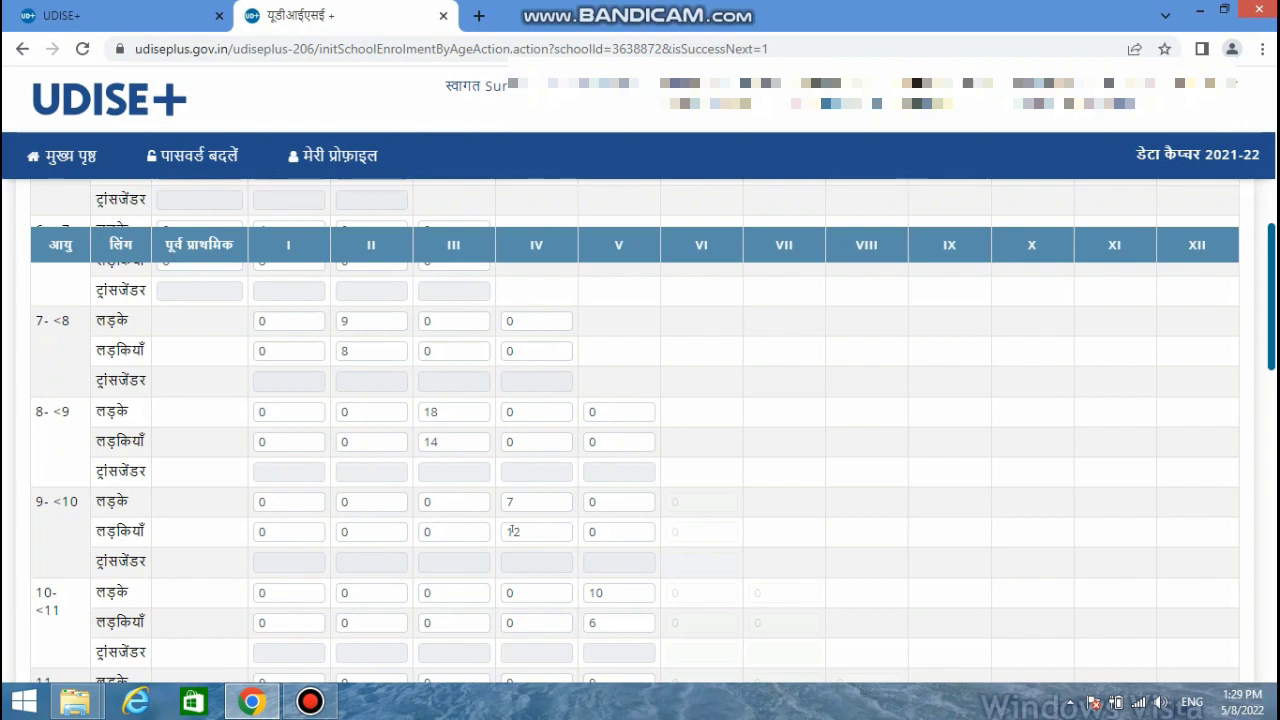
{"action": "scroll", "coordinate": [511, 531], "scroll_direction": "down", "scroll_amount": 1}
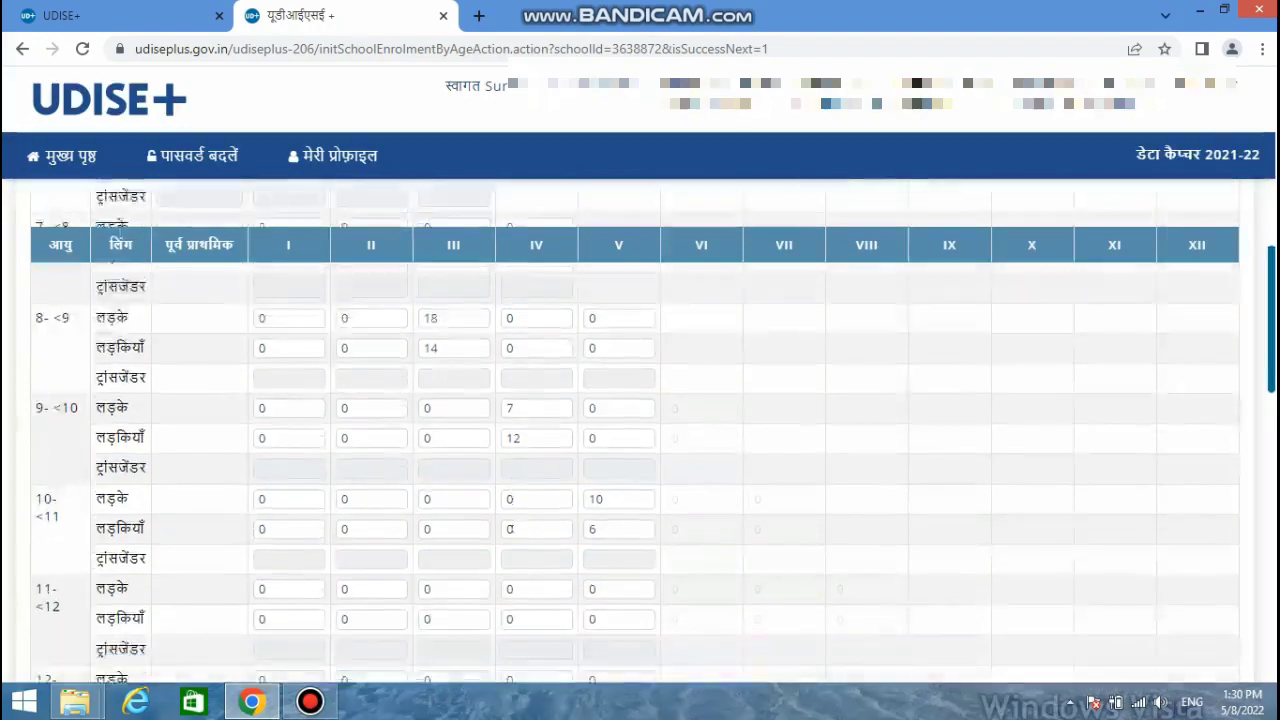
{"action": "scroll", "coordinate": [511, 529], "scroll_direction": "down", "scroll_amount": 2}
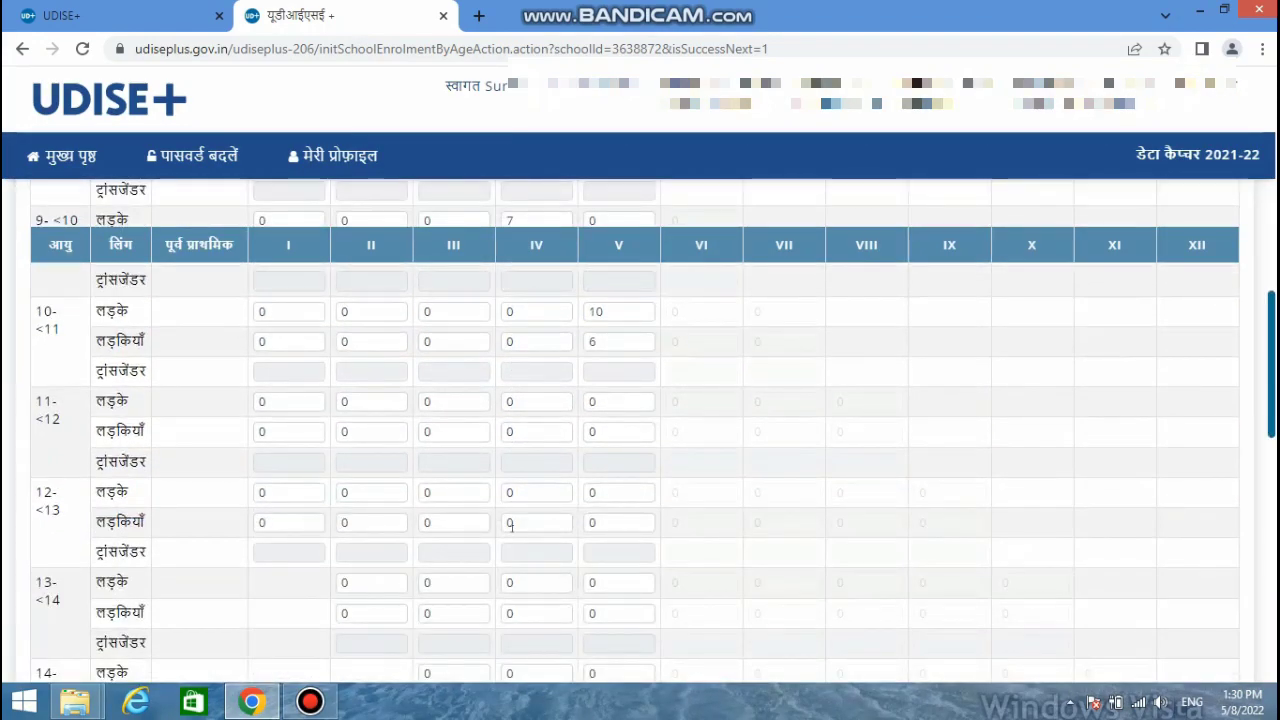
{"action": "scroll", "coordinate": [511, 526], "scroll_direction": "down", "scroll_amount": 8}
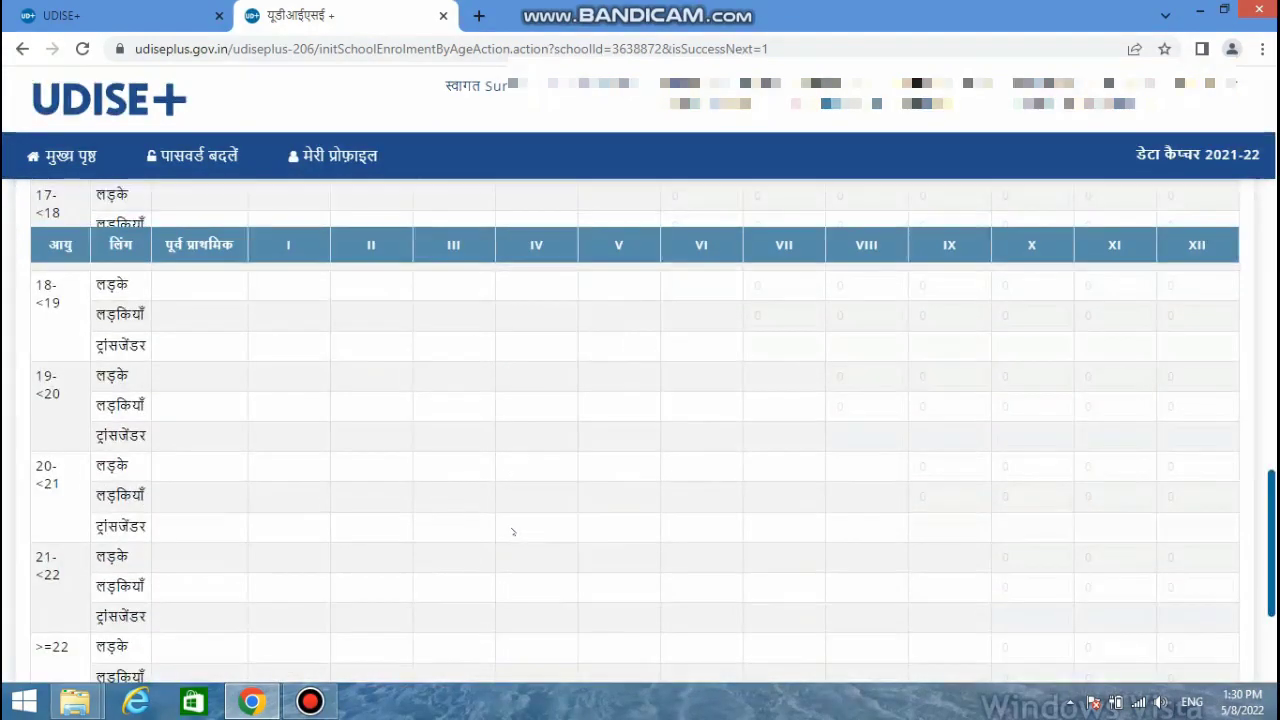
{"action": "scroll", "coordinate": [511, 531], "scroll_direction": "down", "scroll_amount": 3}
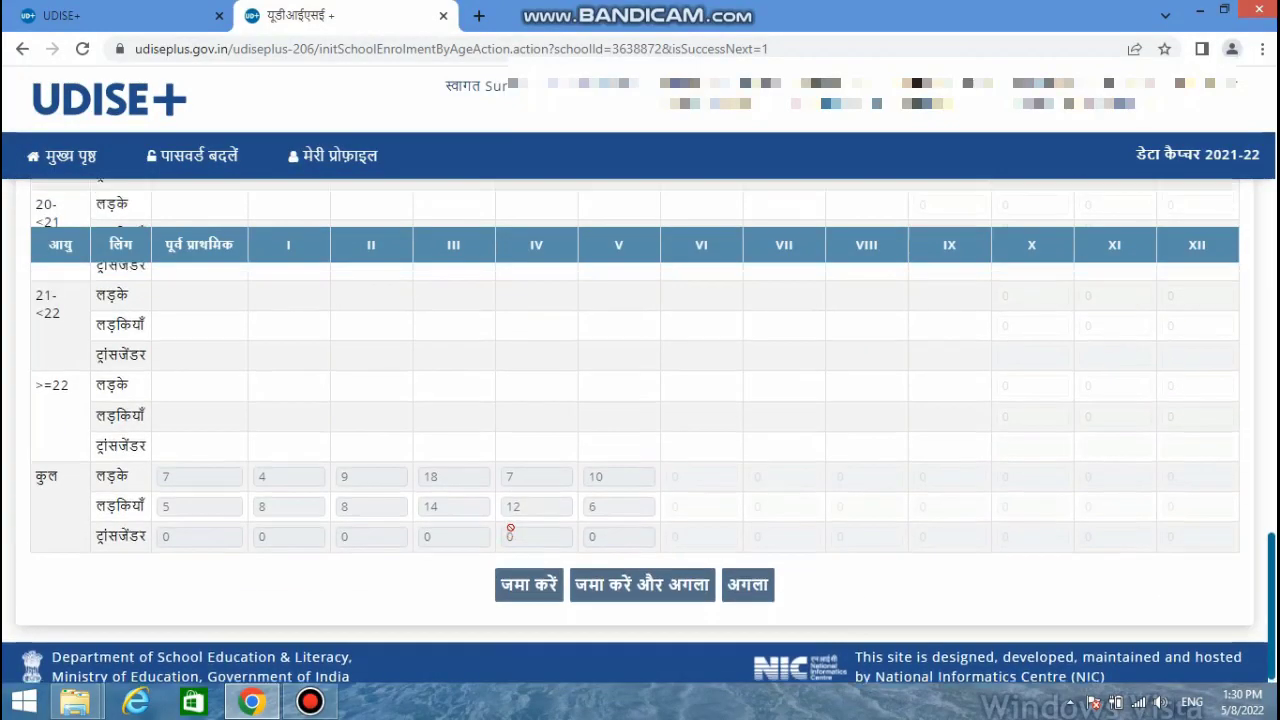
- Recheck the primary-age rows and class totals in 4.3, and advance without submitting to form 4.4
{"action": "scroll", "coordinate": [510, 528], "scroll_direction": "up", "scroll_amount": 15}
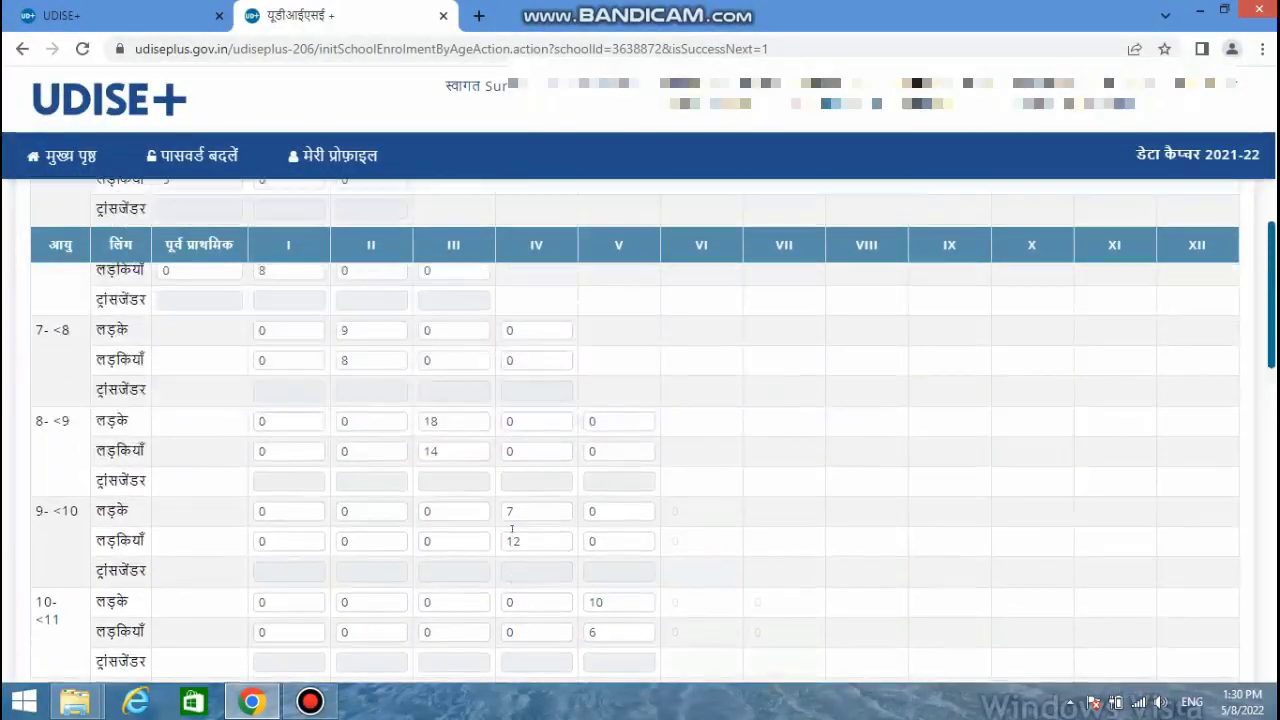
{"action": "scroll", "coordinate": [511, 528], "scroll_direction": "up", "scroll_amount": 2}
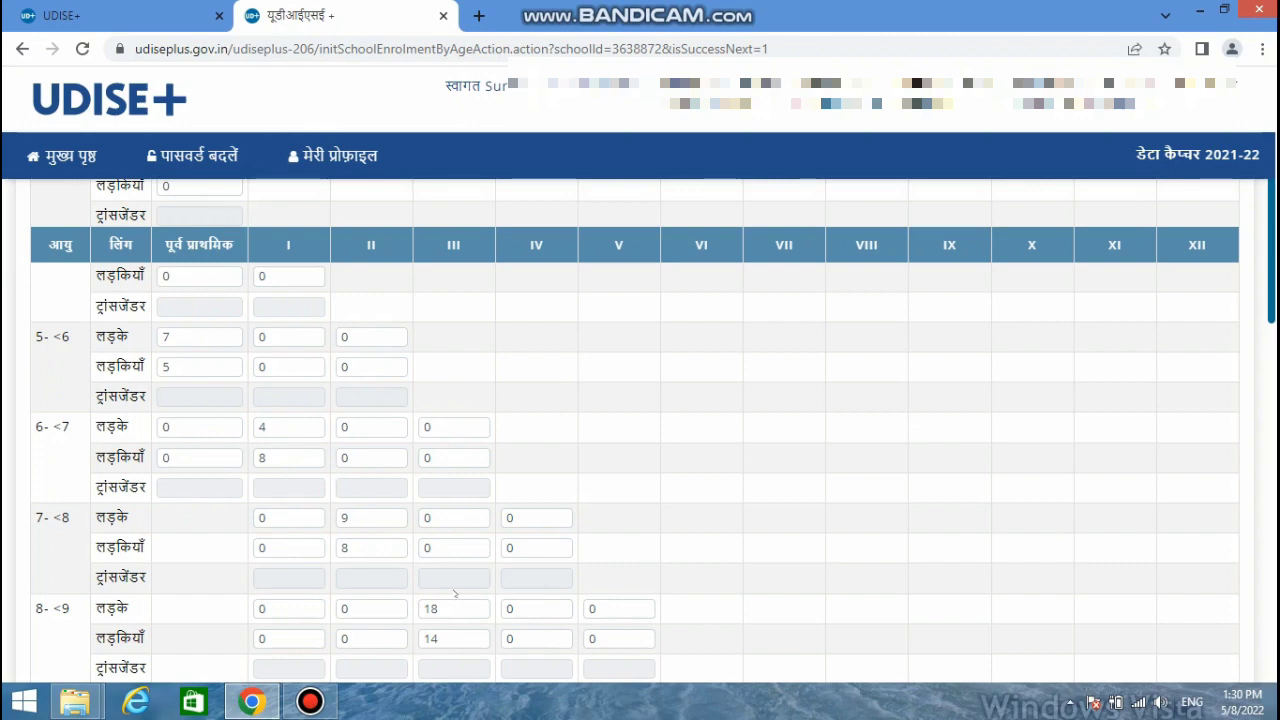
{"action": "scroll", "coordinate": [454, 593], "scroll_direction": "down", "scroll_amount": 13}
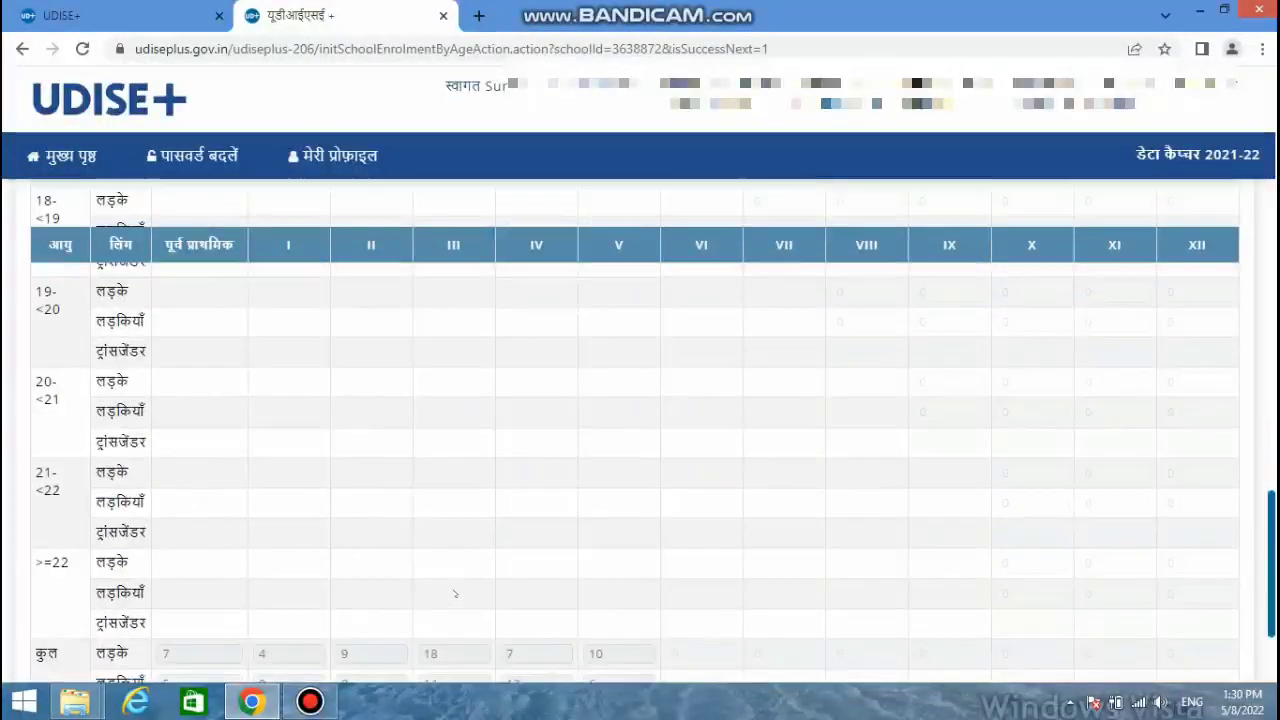
{"action": "scroll", "coordinate": [454, 593], "scroll_direction": "down", "scroll_amount": 2}
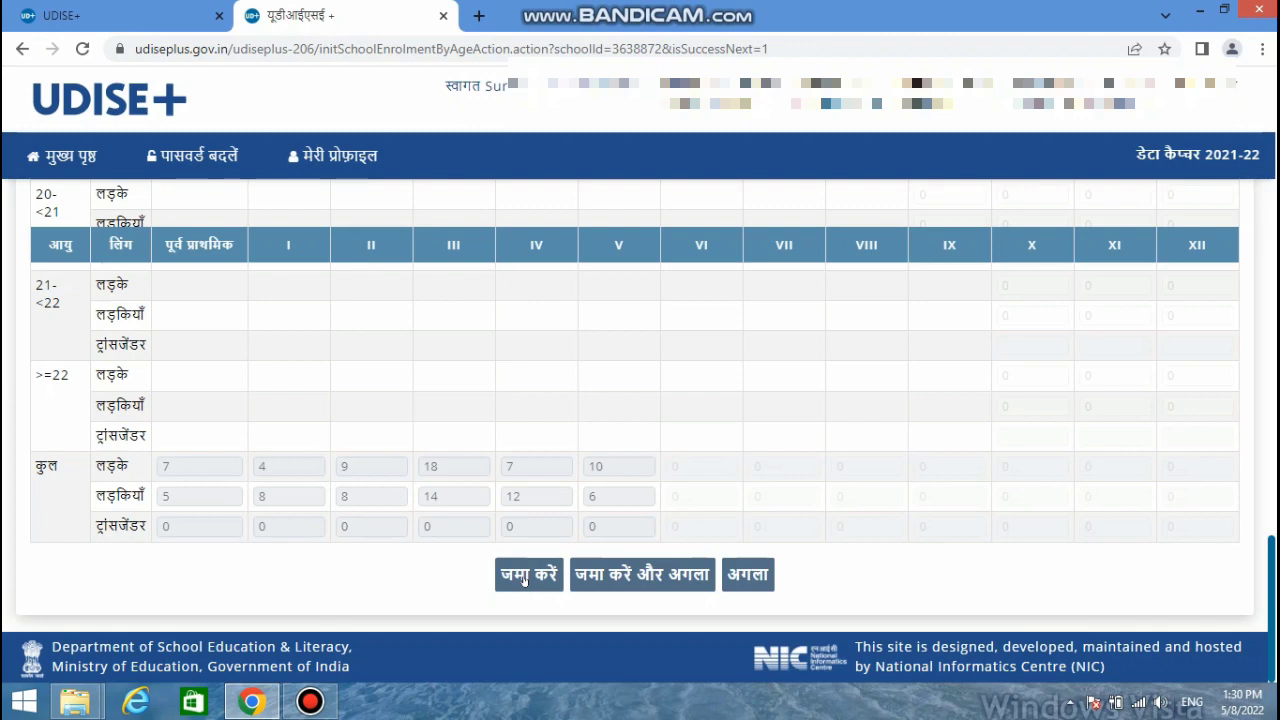
{"action": "left_click", "coordinate": [754, 580]}
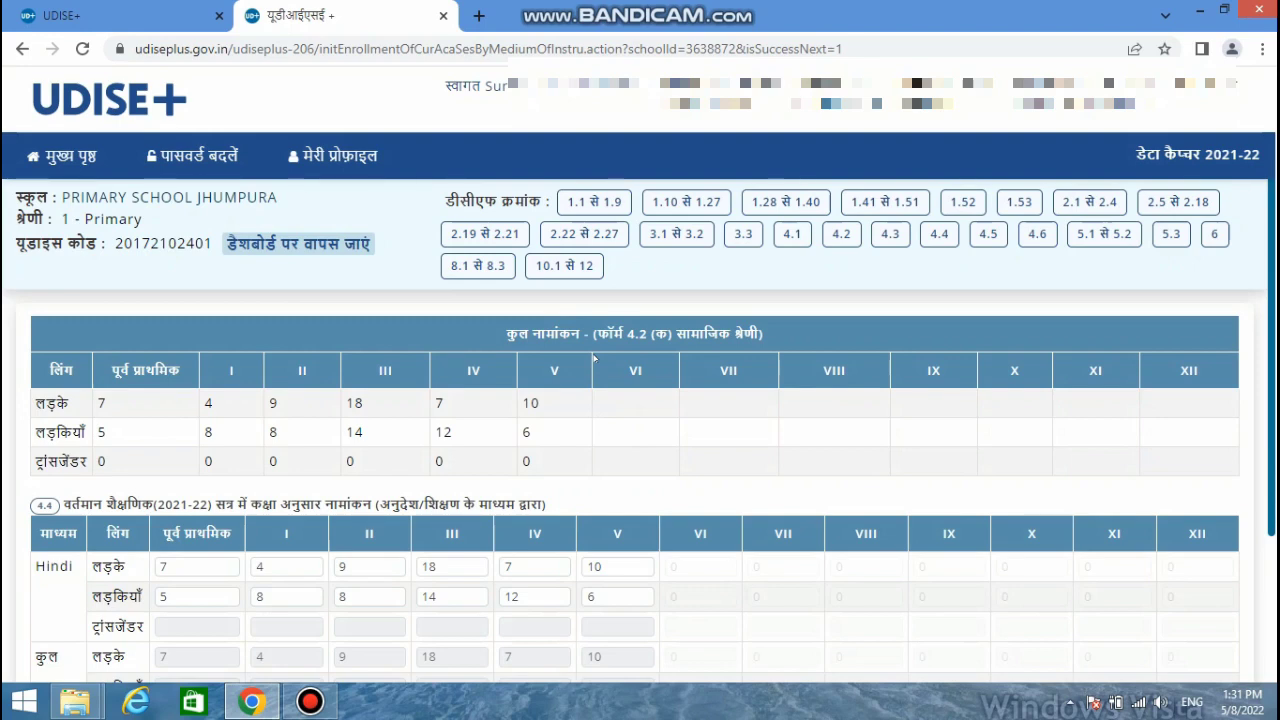
- Review the Hindi-medium enrolment and totals in 4.4, and advance without submitting to the repeaters form 4.5
{"action": "scroll", "coordinate": [593, 358], "scroll_direction": "down", "scroll_amount": 2}
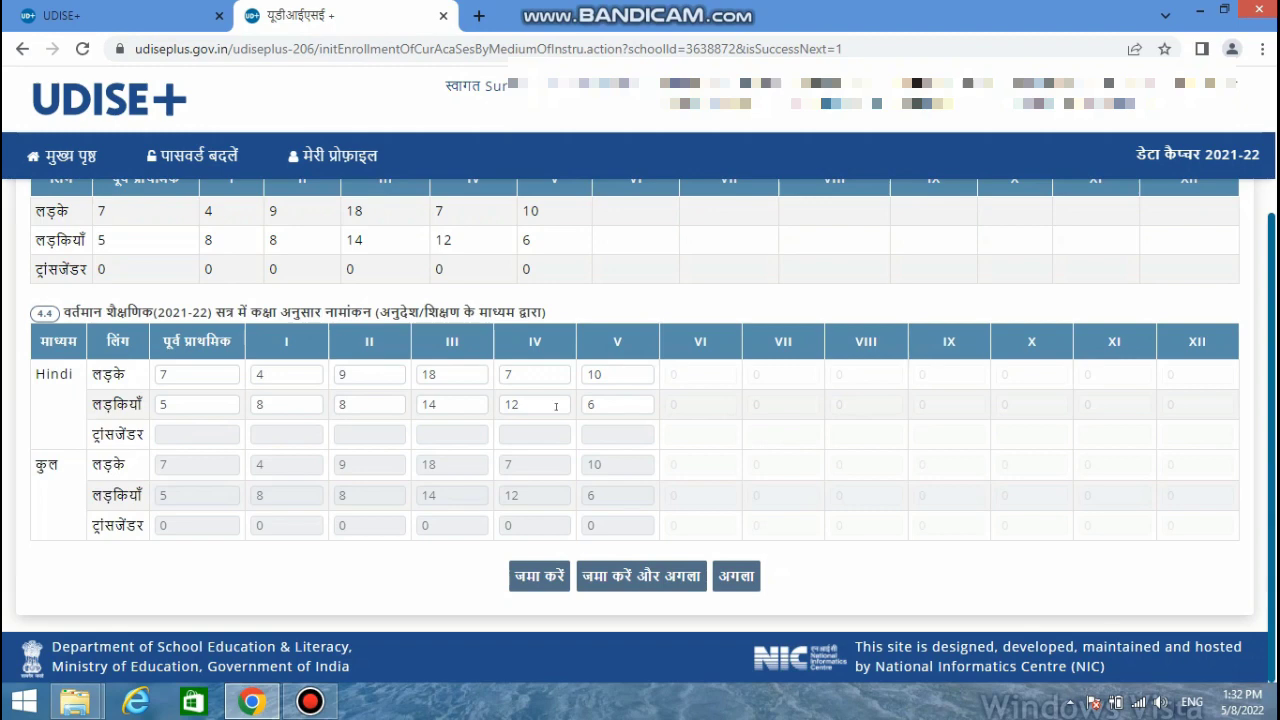
{"action": "left_click", "coordinate": [740, 576]}
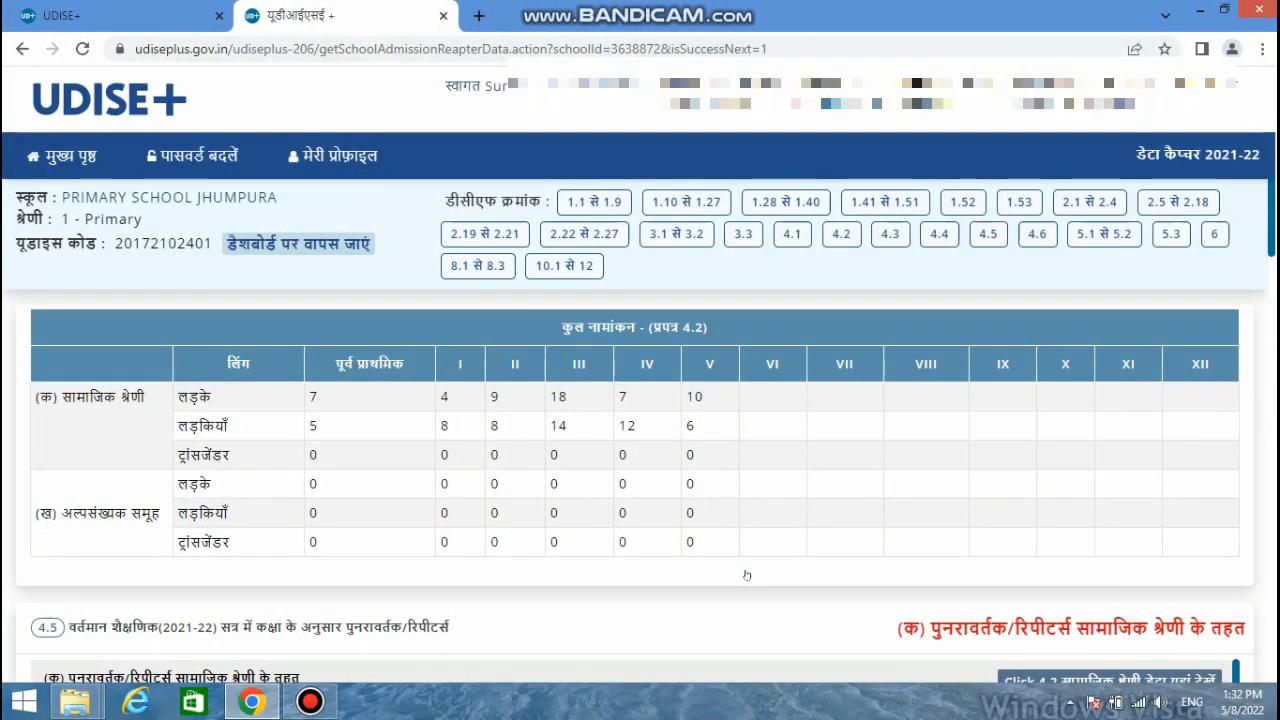
- Examine the repeaters by social category in table 4.5 (क) alongside the total enrolment summary from form 4.2
{"action": "scroll", "coordinate": [746, 575], "scroll_direction": "down", "scroll_amount": 3}
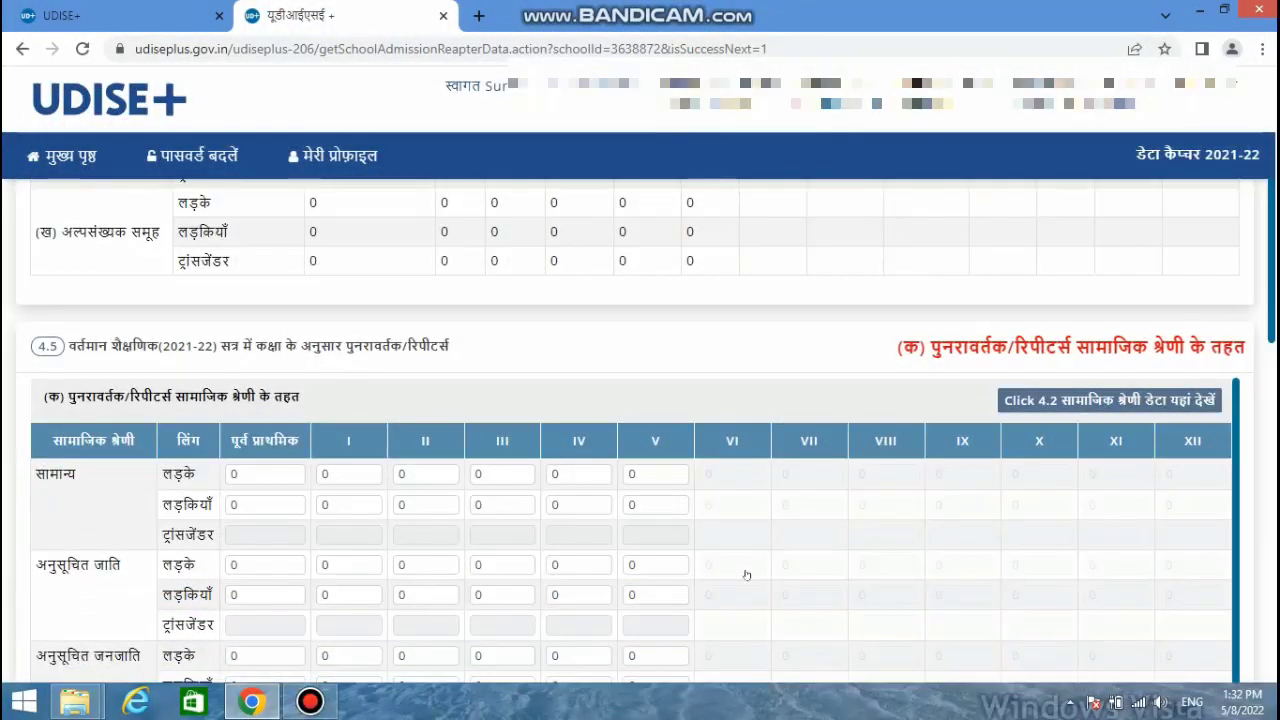
{"action": "scroll", "coordinate": [746, 575], "scroll_direction": "down", "scroll_amount": 1}
{"action": "scroll", "coordinate": [745, 560], "scroll_direction": "down", "scroll_amount": 1}
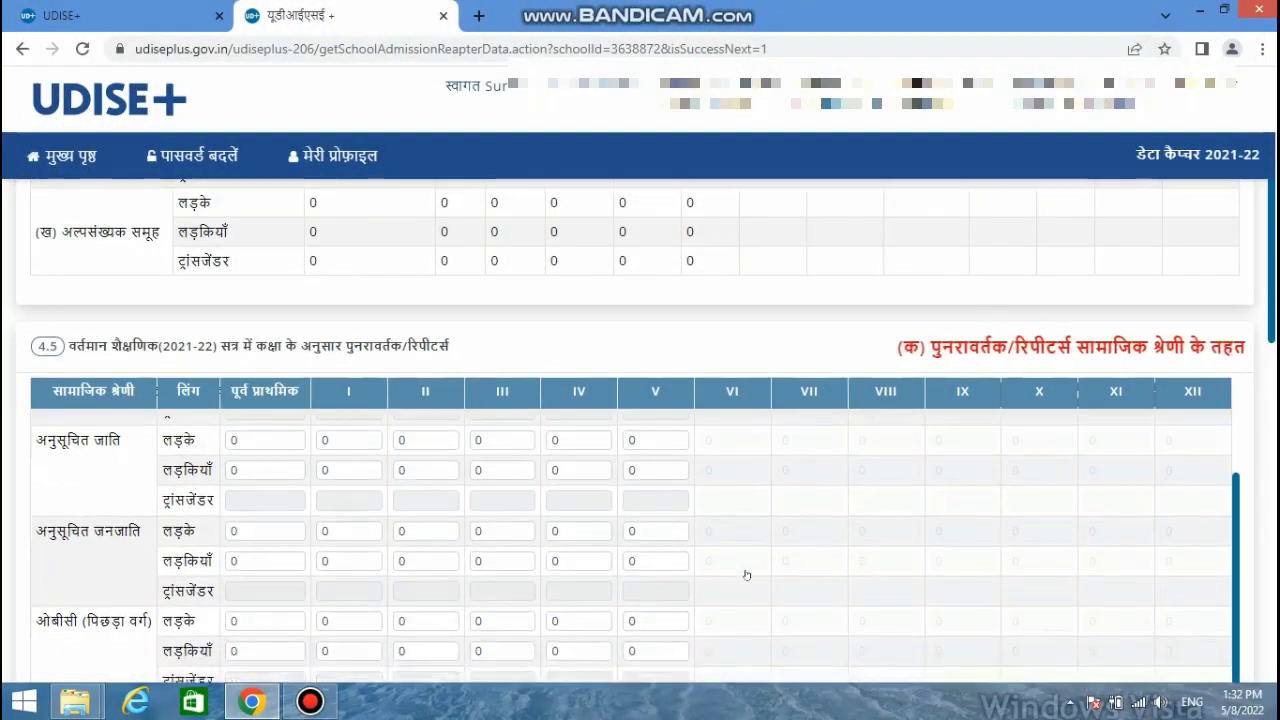
{"action": "scroll", "coordinate": [628, 512], "scroll_direction": "down", "scroll_amount": 3}
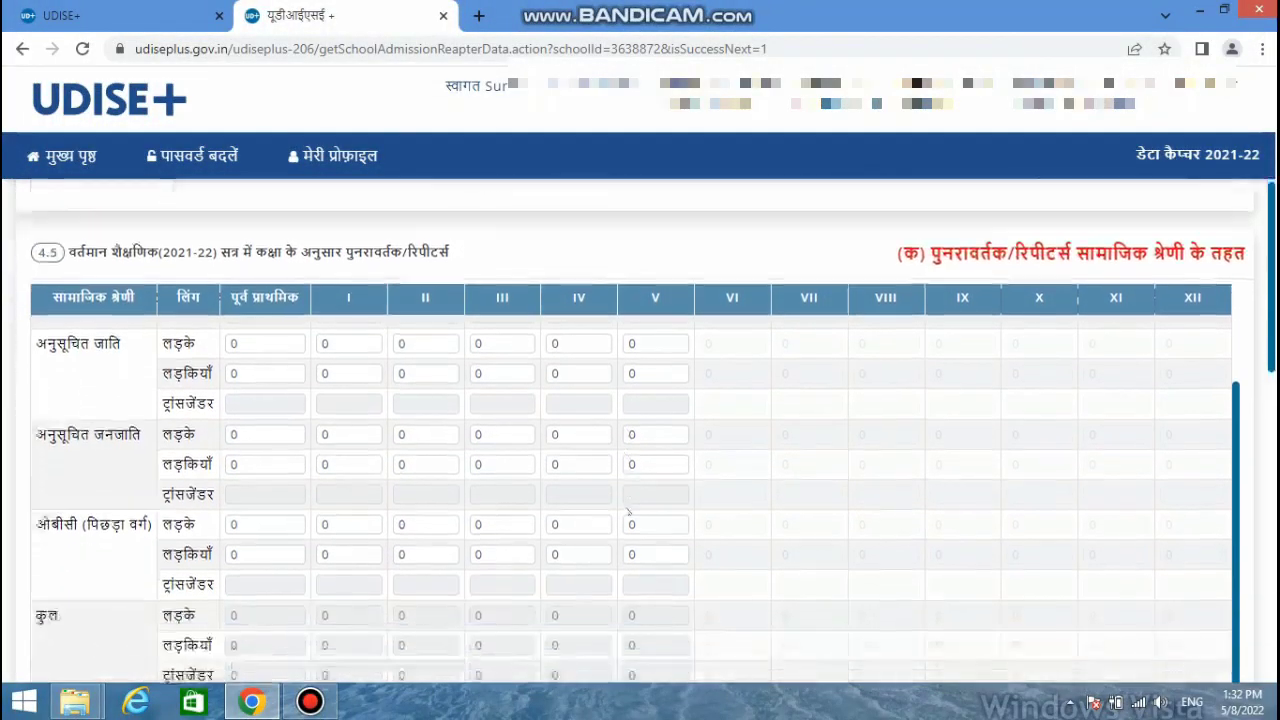
{"action": "scroll", "coordinate": [628, 512], "scroll_direction": "up", "scroll_amount": 2}
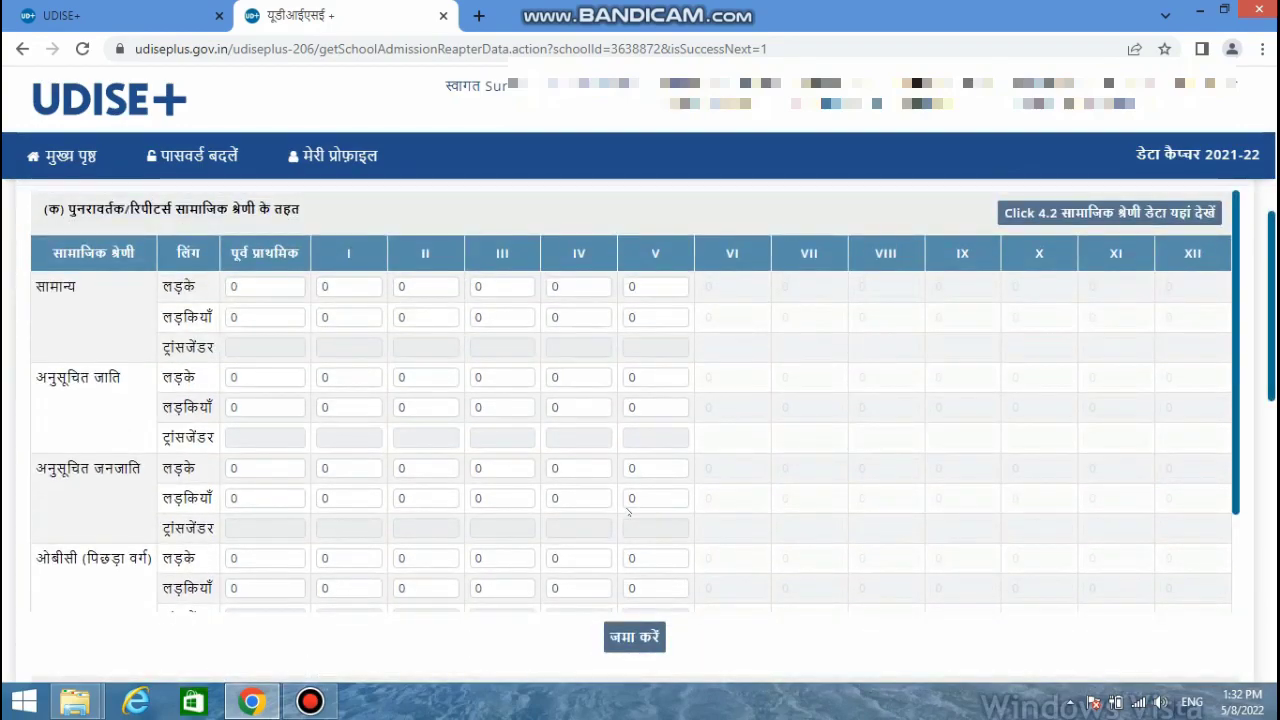
{"action": "scroll", "coordinate": [728, 398], "scroll_direction": "up", "scroll_amount": 5}
{"action": "scroll", "coordinate": [728, 398], "scroll_direction": "down", "scroll_amount": 6}
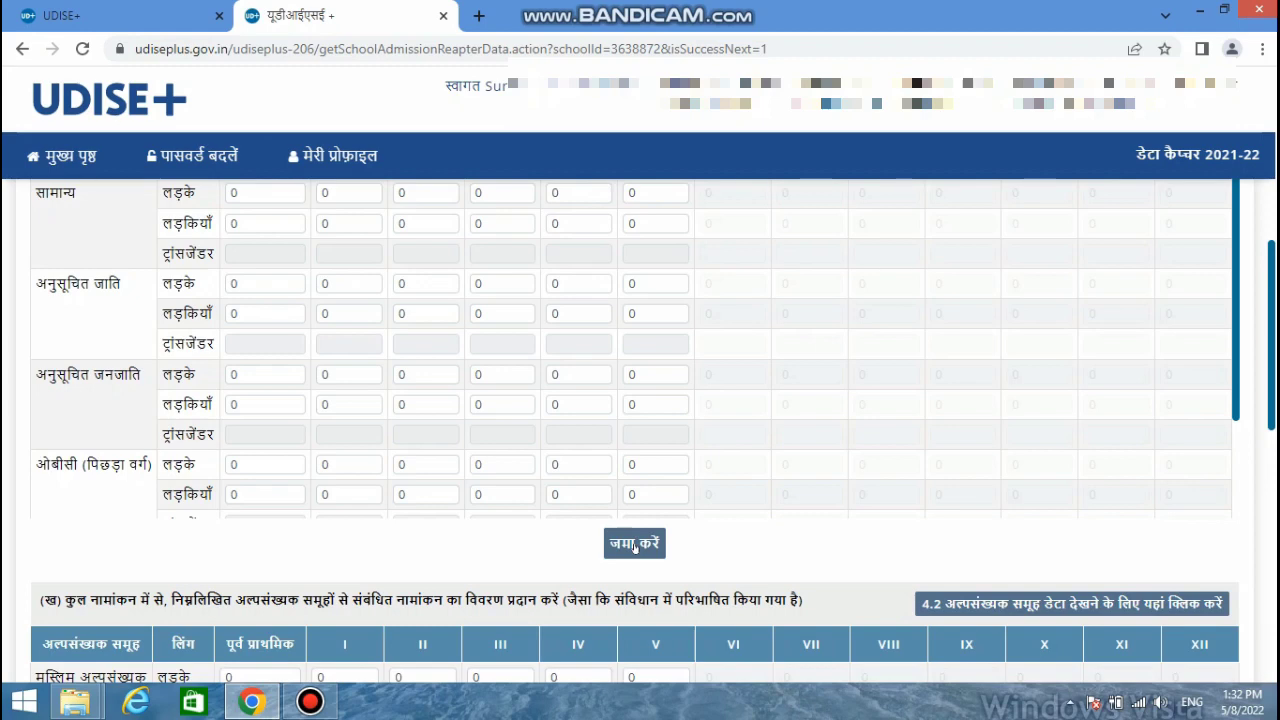
- Review the minority group repeaters in table 4.5 (ख), and save and complete the section to reach form 4.6
{"action": "scroll", "coordinate": [633, 545], "scroll_direction": "down", "scroll_amount": 3}
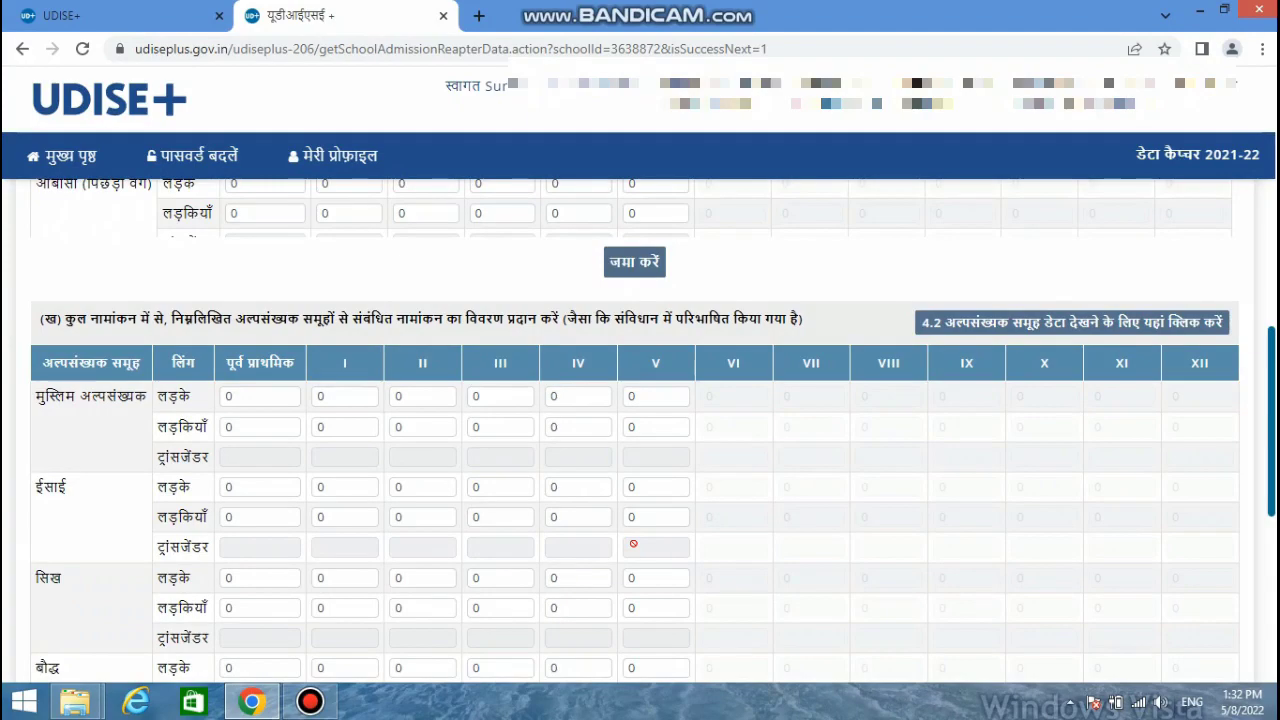
{"action": "scroll", "coordinate": [633, 543], "scroll_direction": "down", "scroll_amount": 3}
{"action": "scroll", "coordinate": [633, 543], "scroll_direction": "up", "scroll_amount": 3}
{"action": "scroll", "coordinate": [633, 543], "scroll_direction": "down", "scroll_amount": 5}
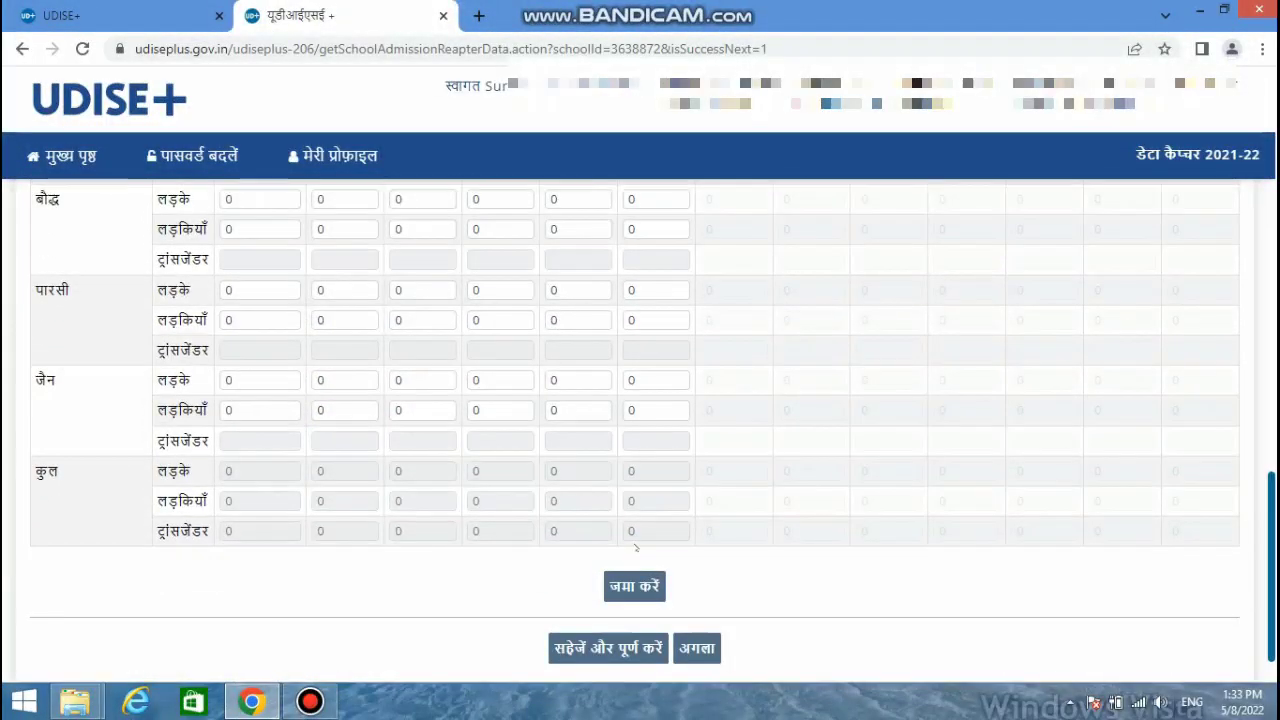
{"action": "scroll", "coordinate": [635, 548], "scroll_direction": "down", "scroll_amount": 1}
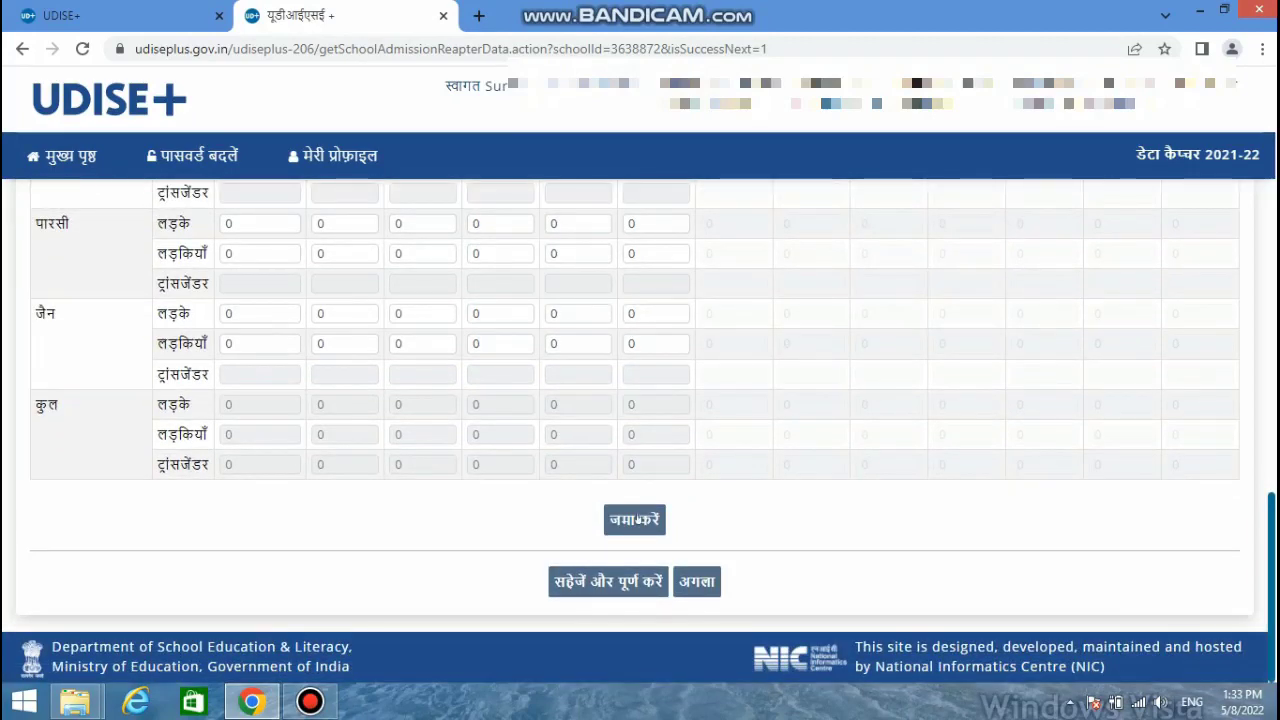
{"action": "left_click", "coordinate": [641, 580]}
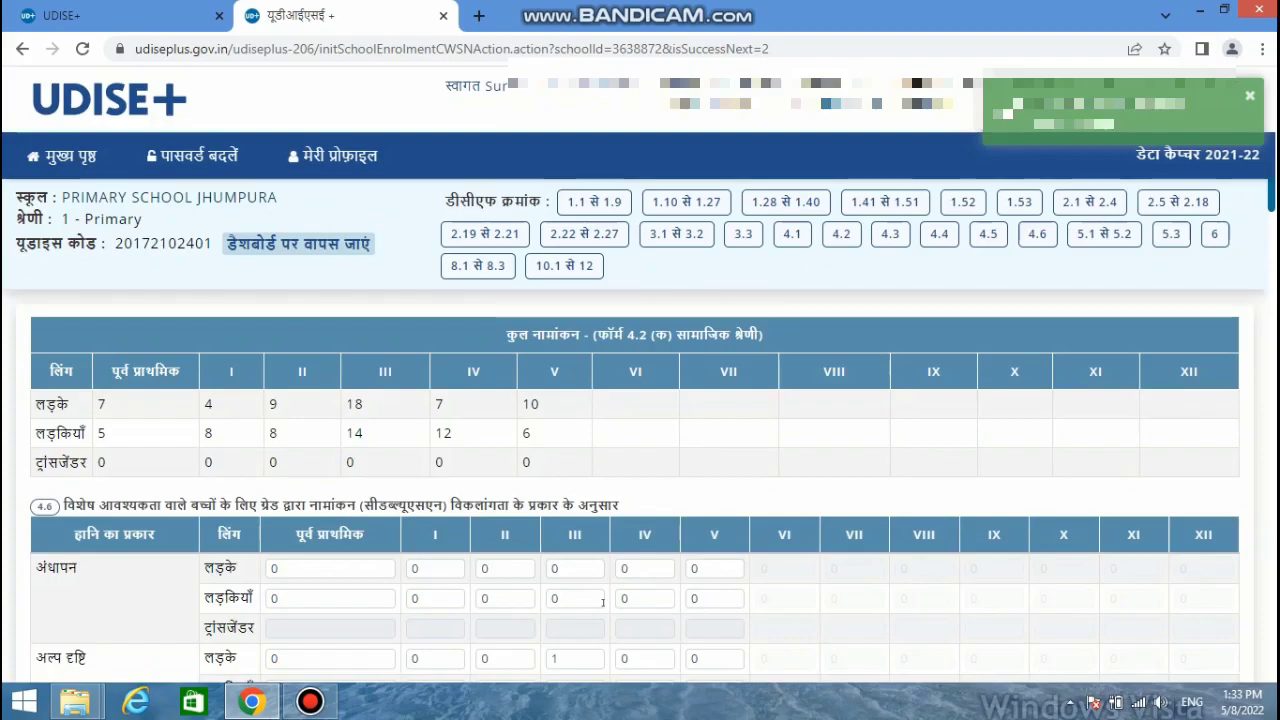
- Review the enrolment of children with special needs by disability type in 4.6, and advance without submitting to form 5.1-5.2
{"action": "scroll", "coordinate": [603, 601], "scroll_direction": "down", "scroll_amount": 3}
{"action": "scroll", "coordinate": [603, 601], "scroll_direction": "up", "scroll_amount": 2}
{"action": "scroll", "coordinate": [603, 601], "scroll_direction": "up", "scroll_amount": 1}
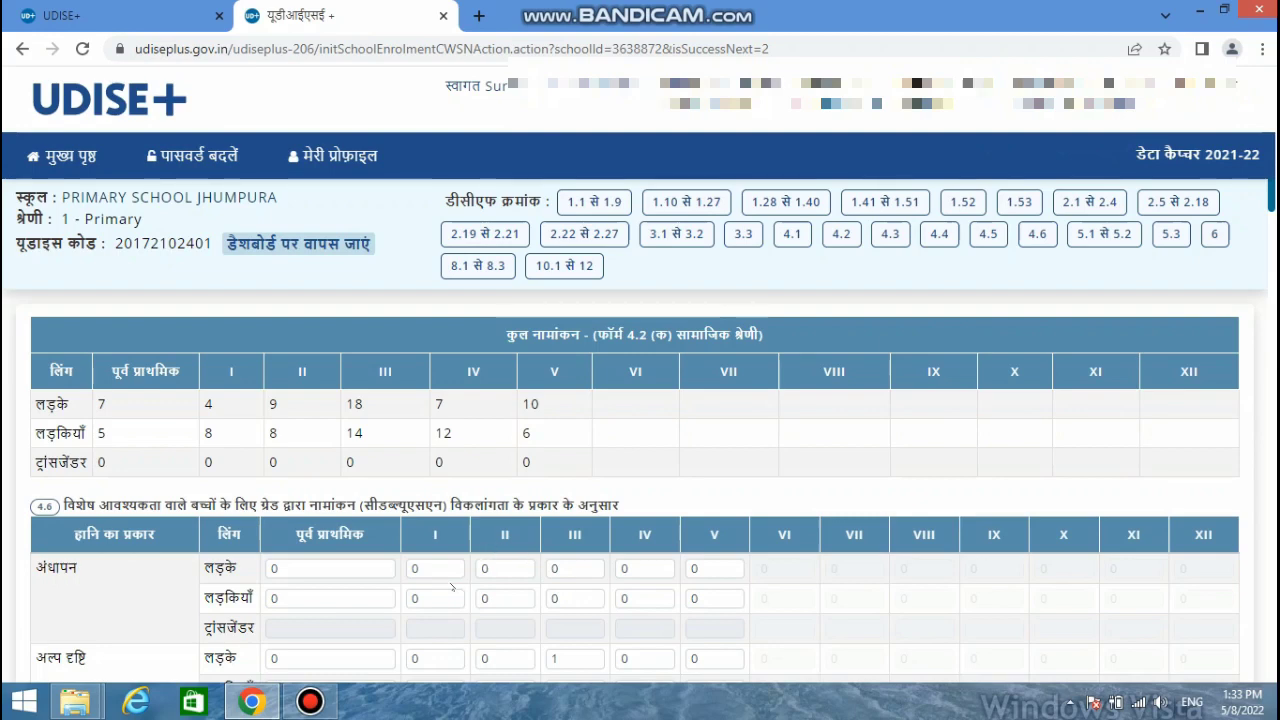
{"action": "scroll", "coordinate": [451, 587], "scroll_direction": "down", "scroll_amount": 3}
{"action": "scroll", "coordinate": [451, 585], "scroll_direction": "down", "scroll_amount": 9}
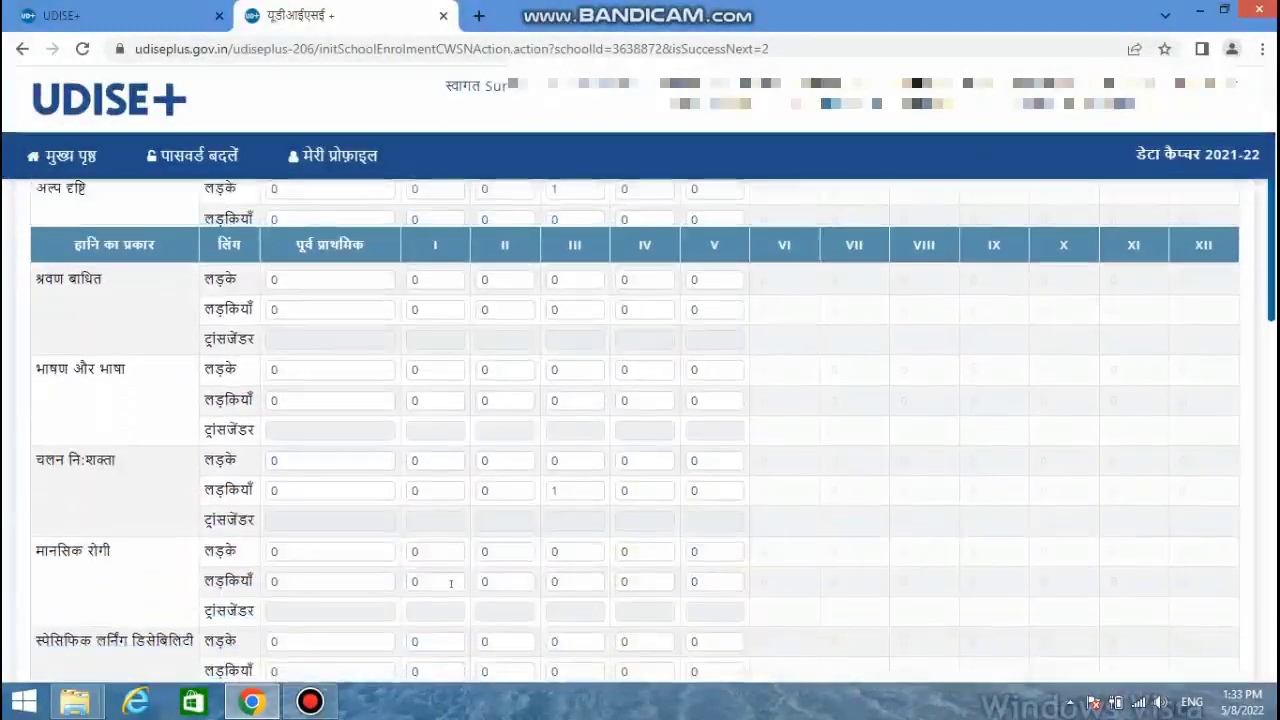
{"action": "scroll", "coordinate": [451, 587], "scroll_direction": "down", "scroll_amount": 7}
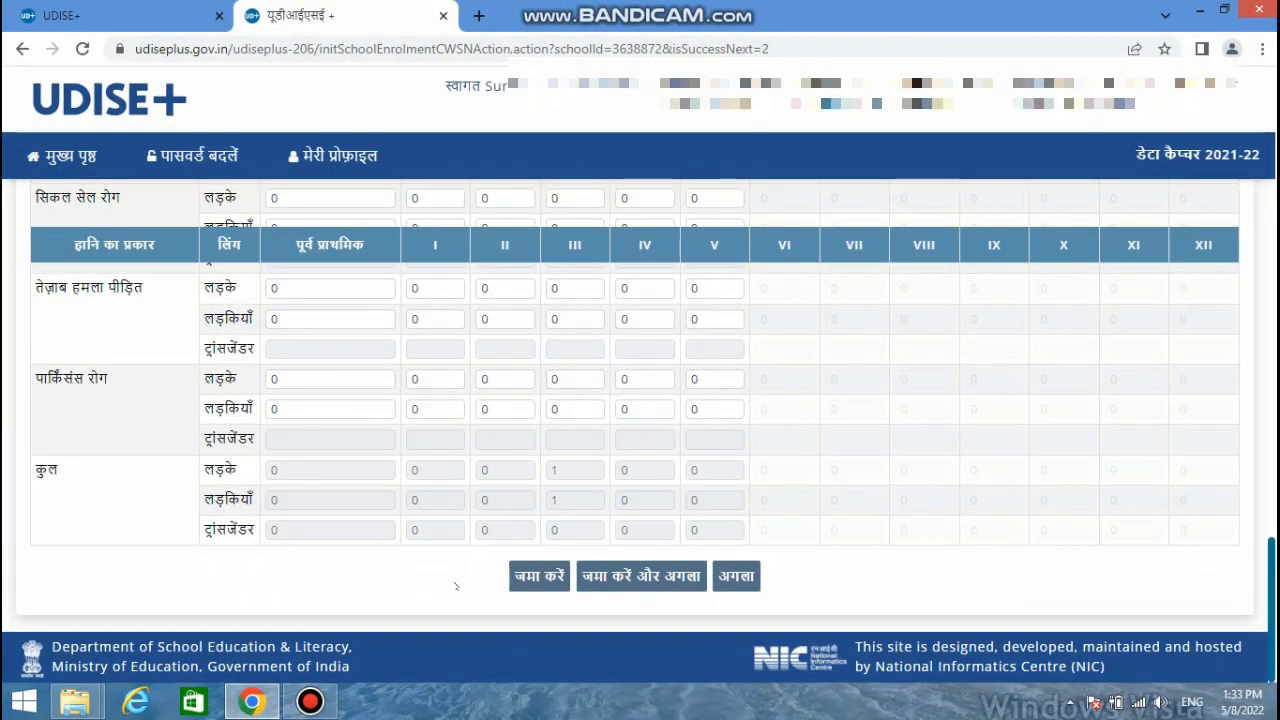
{"action": "left_click", "coordinate": [737, 577]}
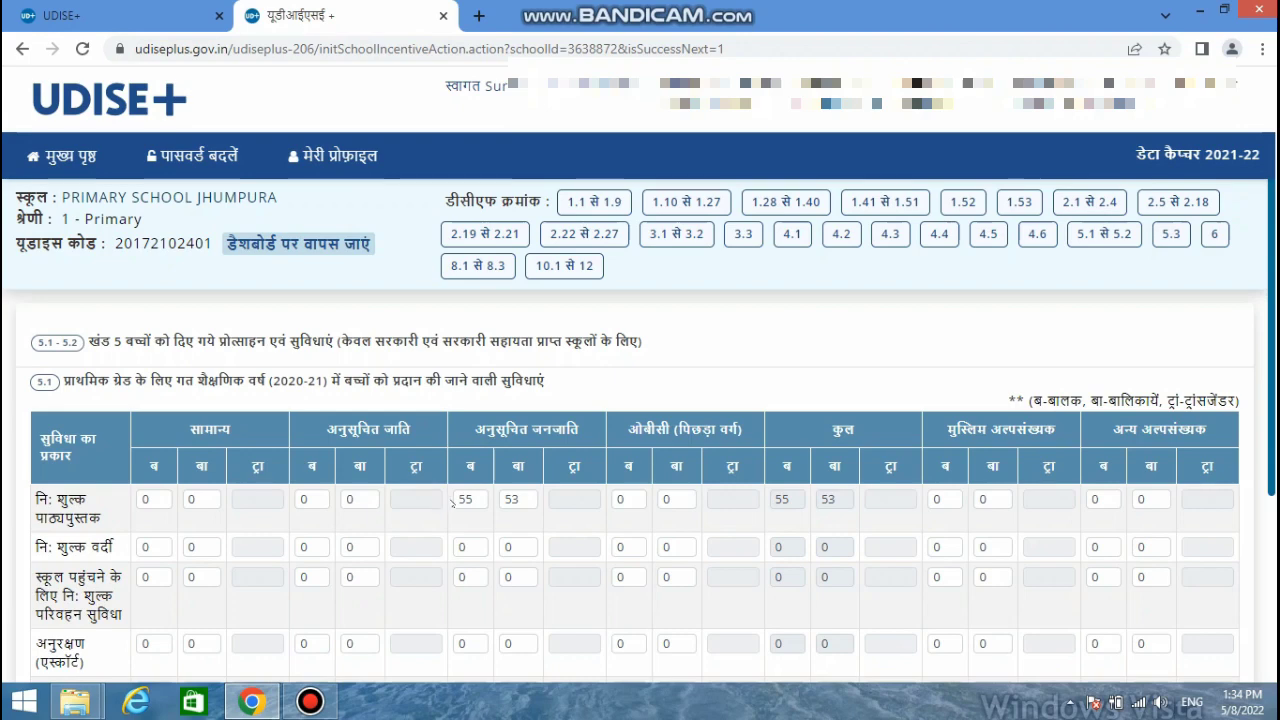
- Review the primary-grade facilities provided by social category in 5.1, and advance without submitting to form 5.3
{"action": "scroll", "coordinate": [452, 503], "scroll_direction": "down", "scroll_amount": 3}
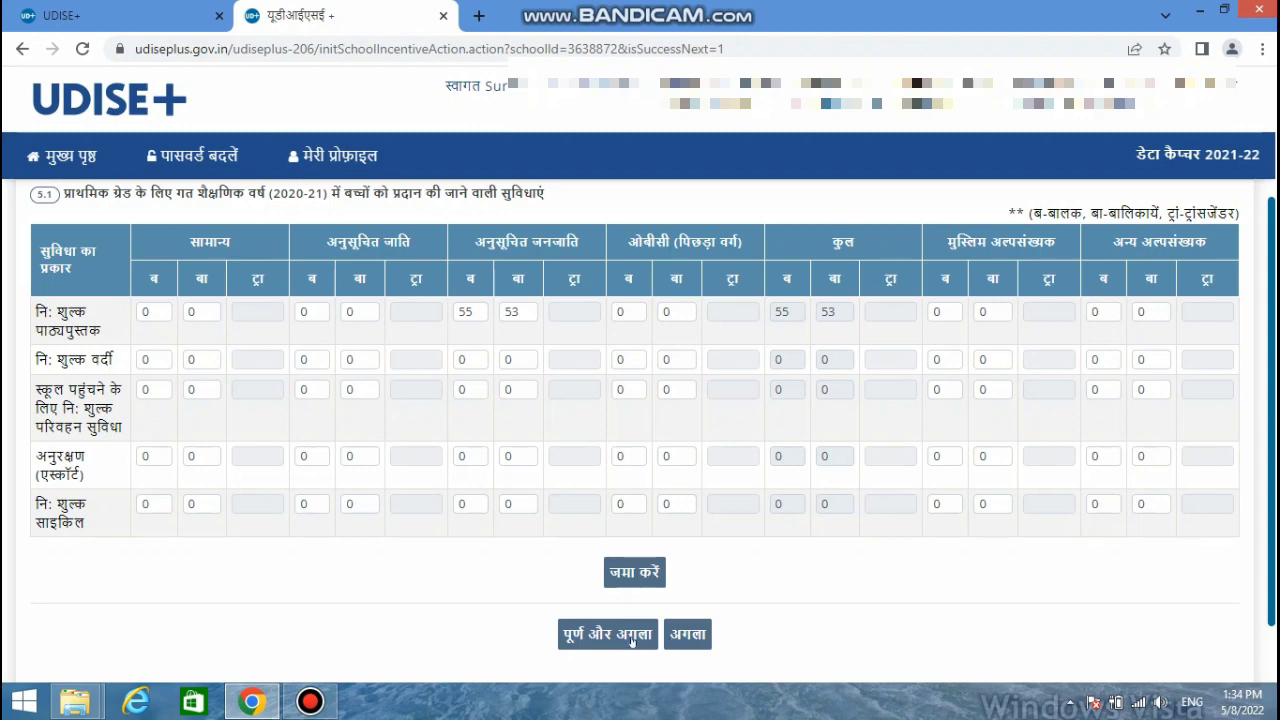
{"action": "left_click", "coordinate": [688, 638]}
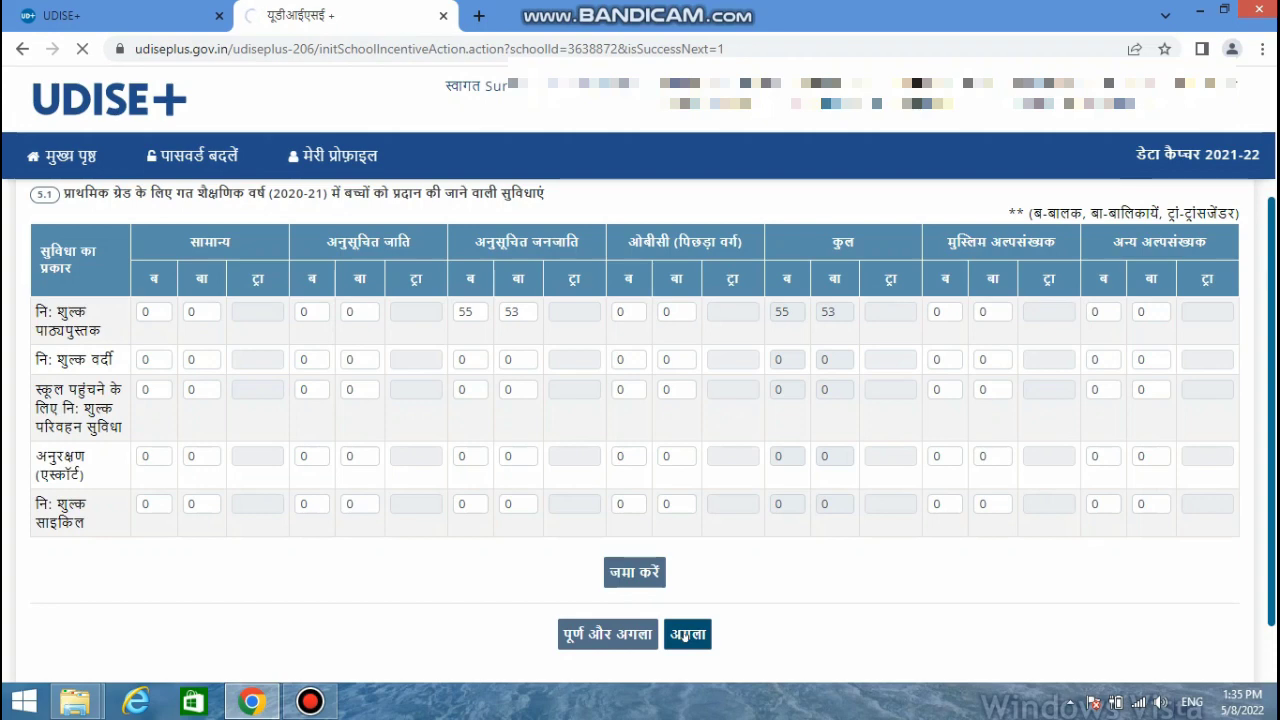
{"action": "scroll", "coordinate": [686, 634], "scroll_direction": "down", "scroll_amount": 1}
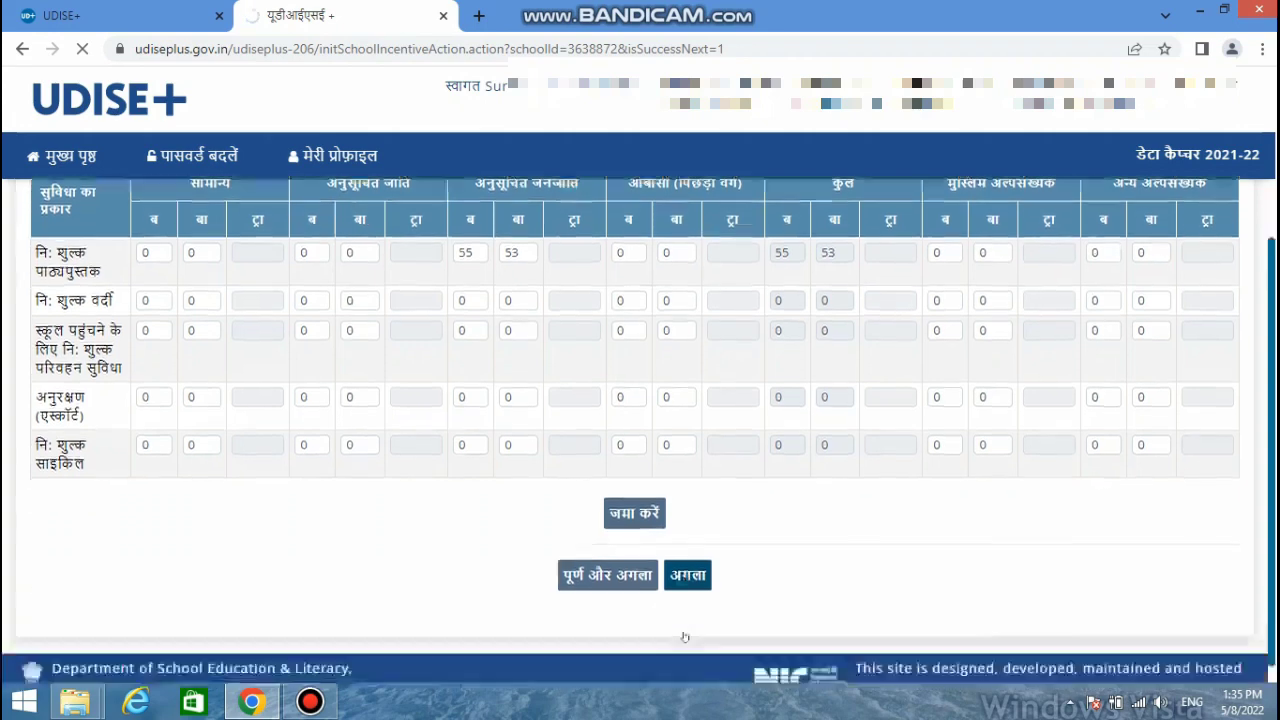
{"action": "scroll", "coordinate": [686, 635], "scroll_direction": "up", "scroll_amount": 3}
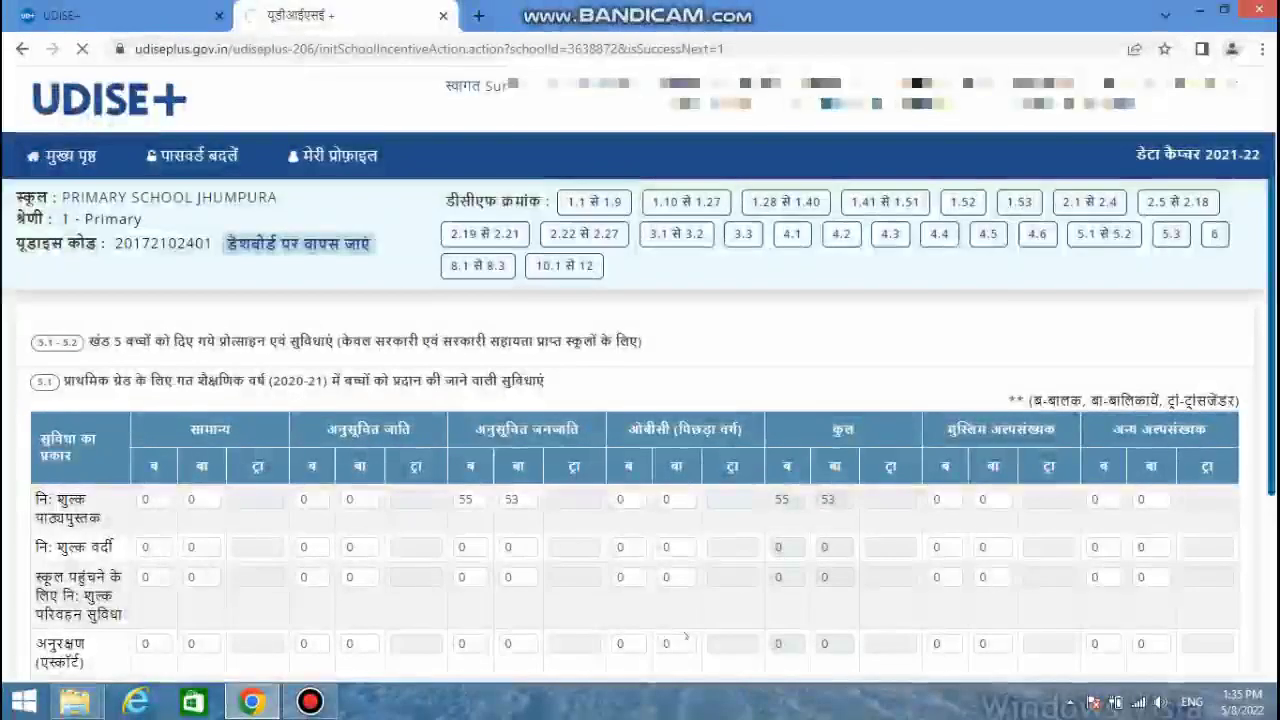
{"action": "scroll", "coordinate": [686, 635], "scroll_direction": "down", "scroll_amount": 1}
{"action": "scroll", "coordinate": [686, 635], "scroll_direction": "down", "scroll_amount": 2}
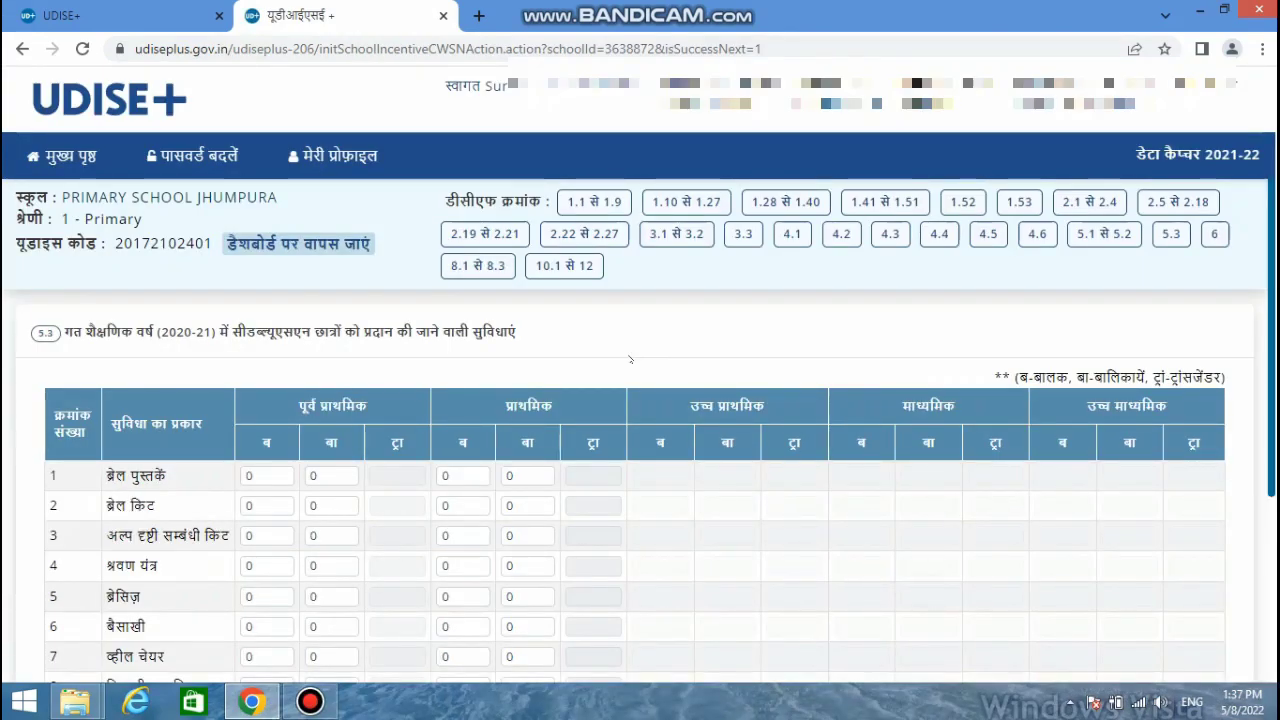
- Review the CWSN facilities in 5.3 and the annual exam results in section 6, advancing without submitting to form 8.1-8.3
{"action": "scroll", "coordinate": [630, 360], "scroll_direction": "down", "scroll_amount": 3}
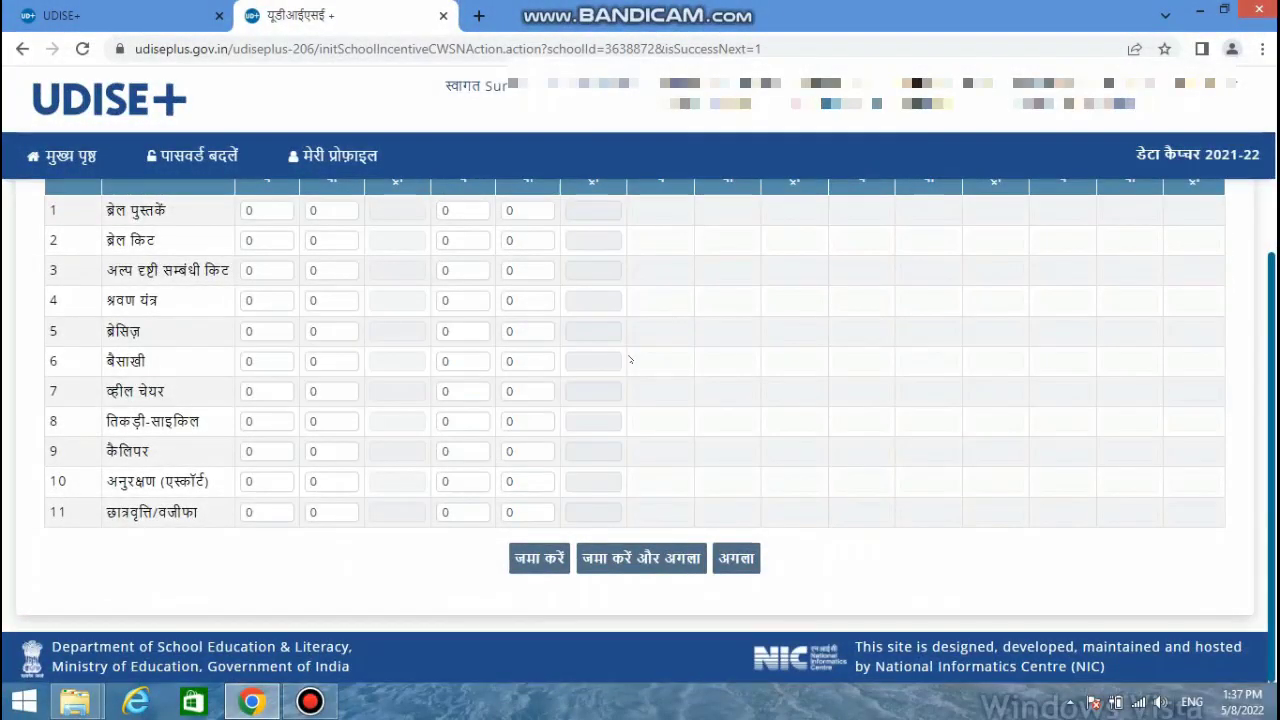
{"action": "left_click", "coordinate": [736, 560]}
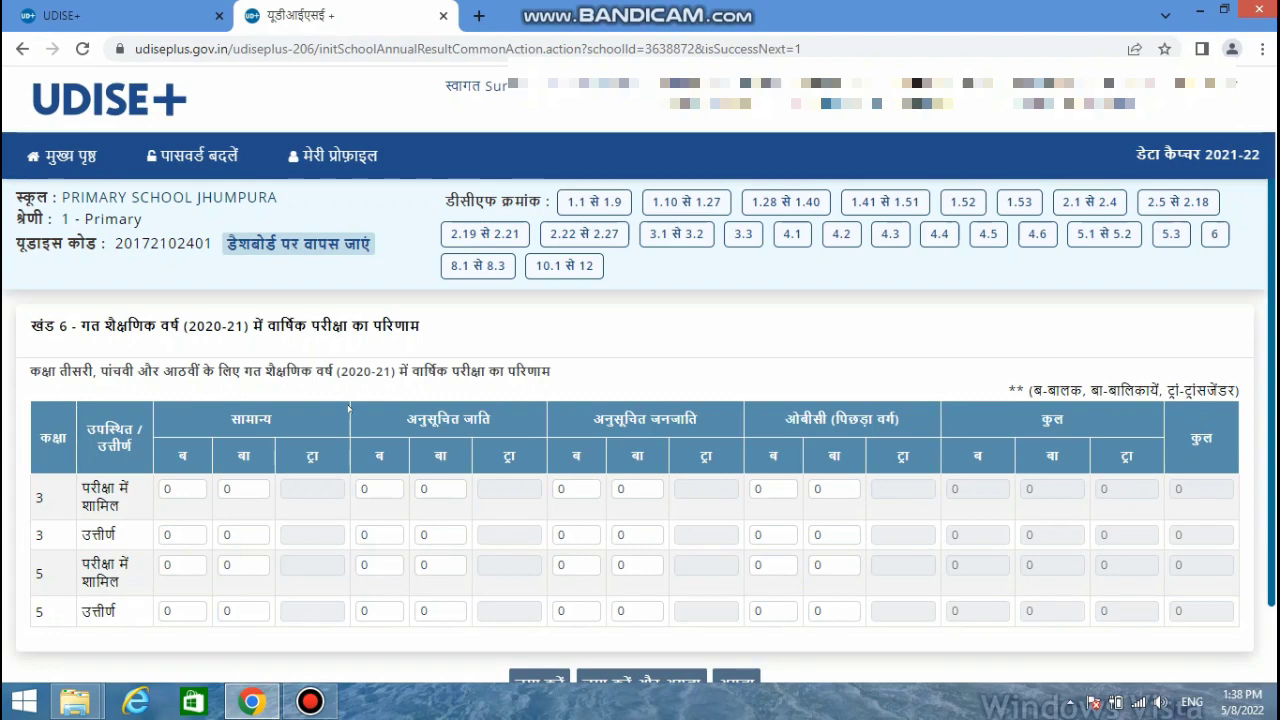
{"action": "scroll", "coordinate": [349, 407], "scroll_direction": "down", "scroll_amount": 1}
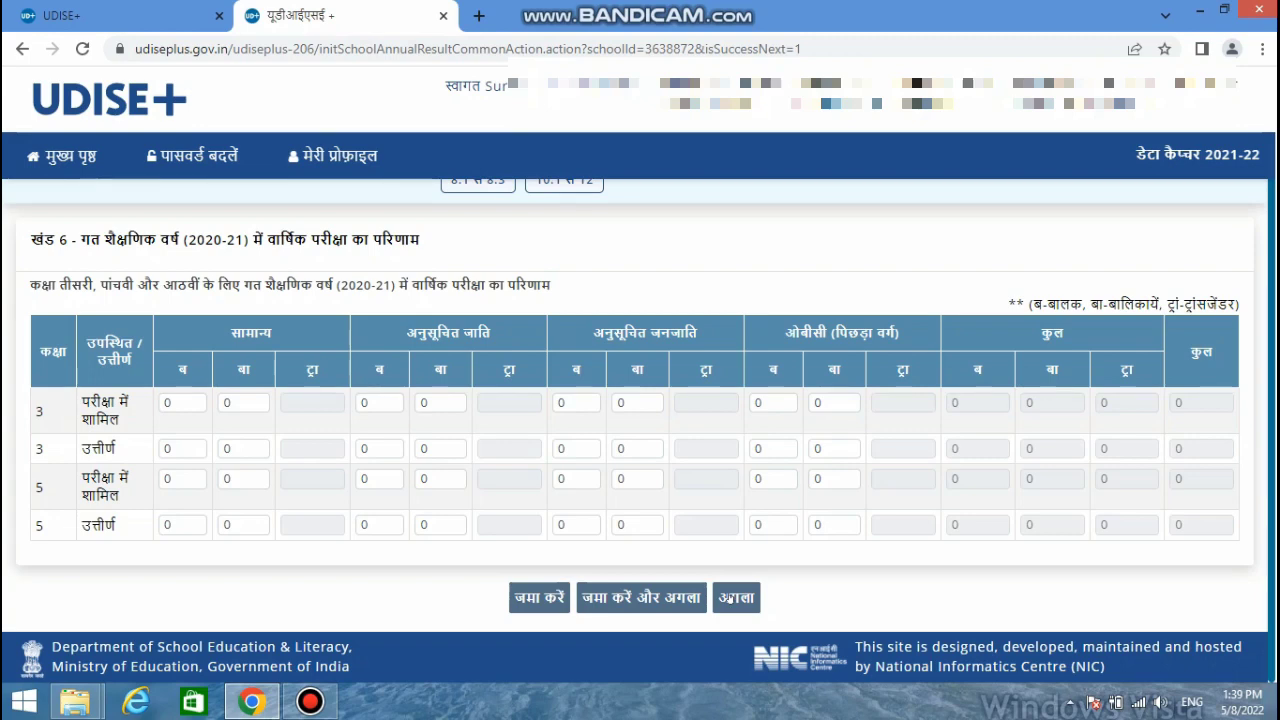
{"action": "left_click", "coordinate": [731, 598]}
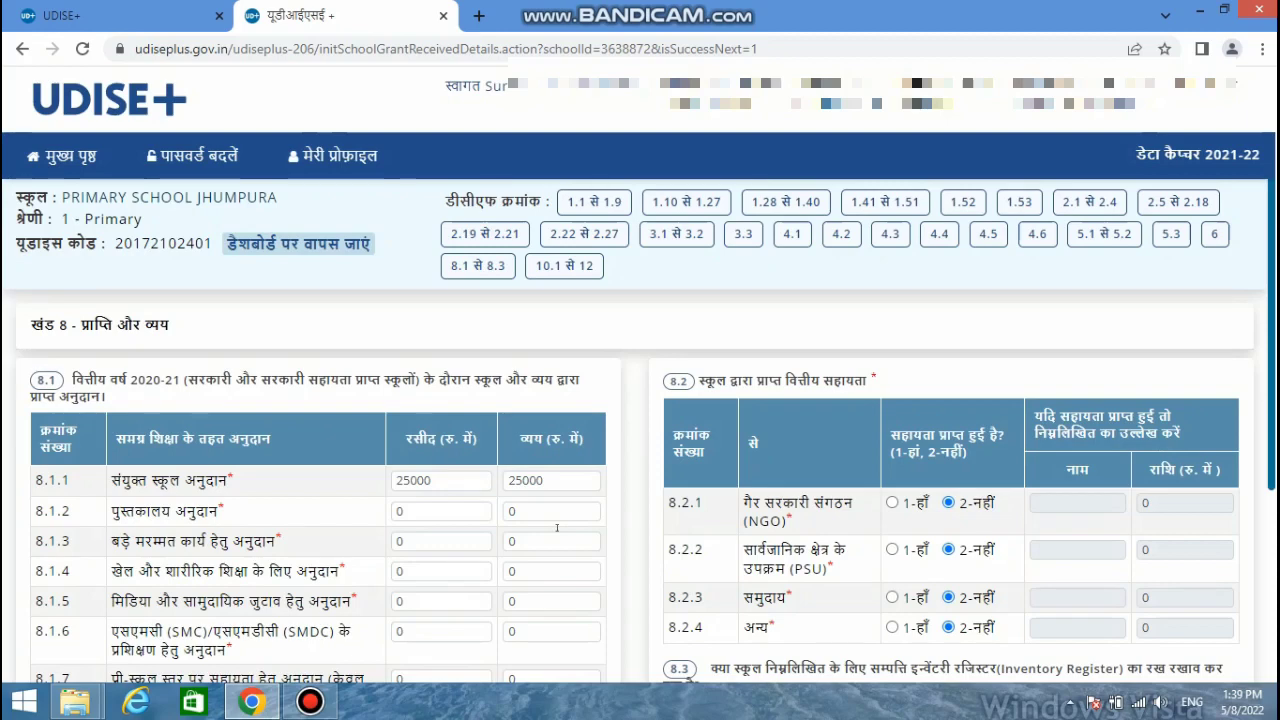
- Review the grants, financial assistance and inventory registers in 8.1-8.3, and advance without submitting to form 10.1-12
{"action": "scroll", "coordinate": [557, 527], "scroll_direction": "down", "scroll_amount": 2}
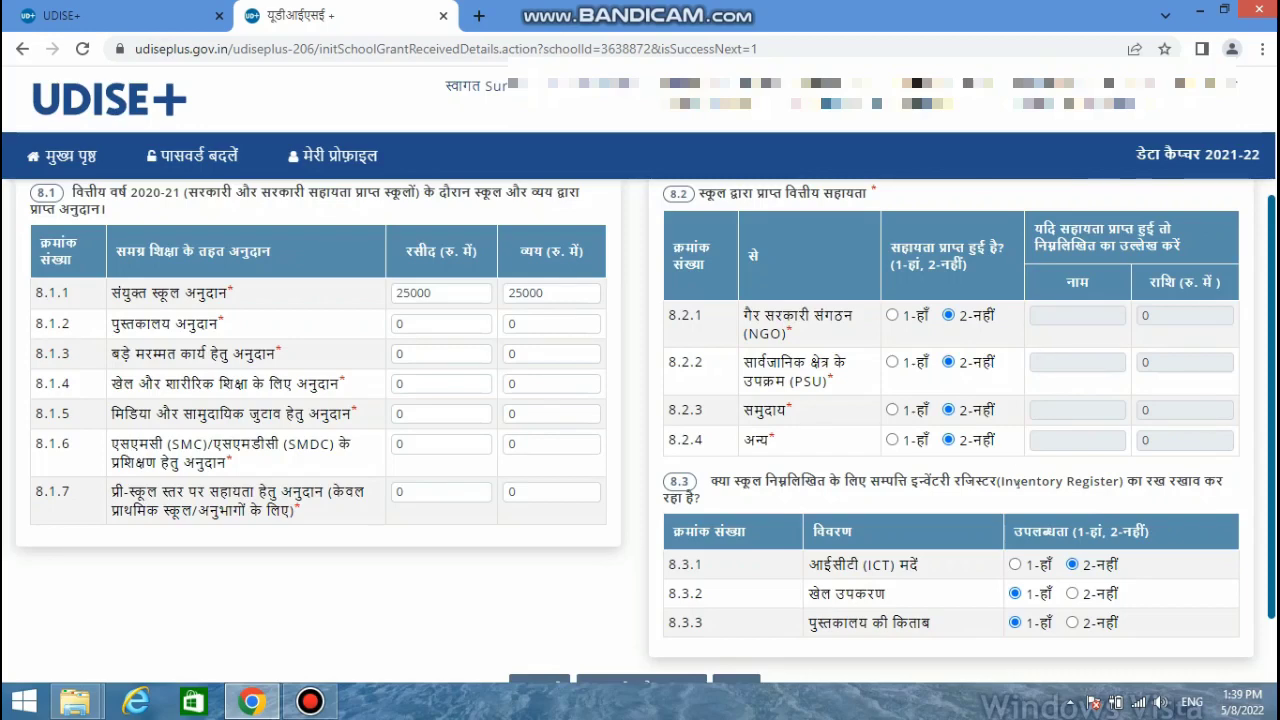
{"action": "scroll", "coordinate": [1017, 483], "scroll_direction": "down", "scroll_amount": 1}
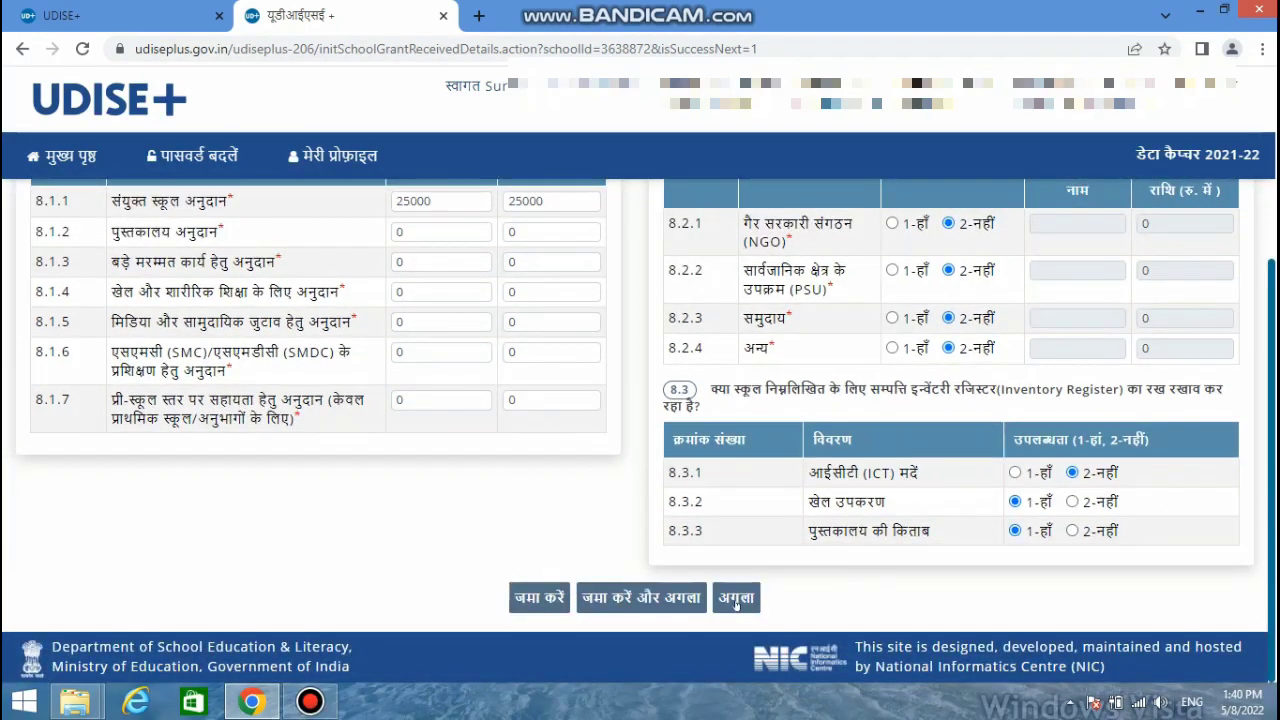
{"action": "left_click", "coordinate": [736, 598]}
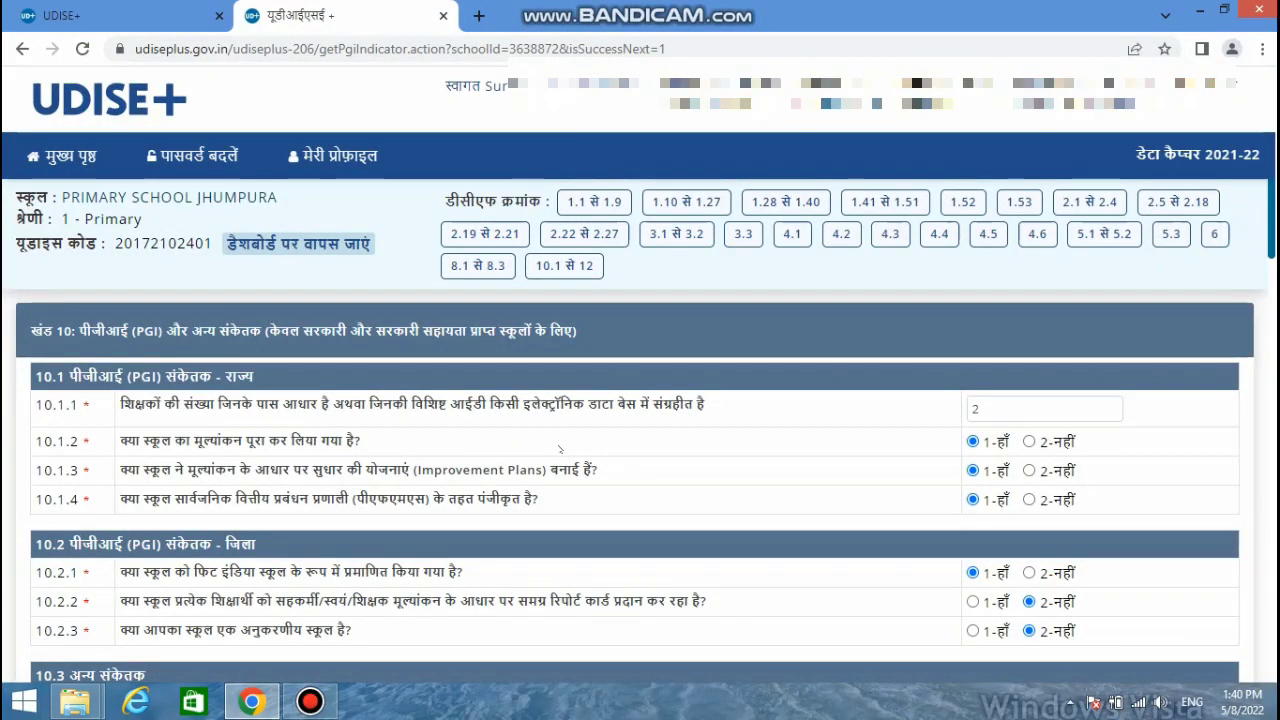
- Review the PGI indicators, school safety and gifted children answers in sections 10-12, and return to the dashboard without submitting
{"action": "scroll", "coordinate": [560, 448], "scroll_direction": "down", "scroll_amount": 4}
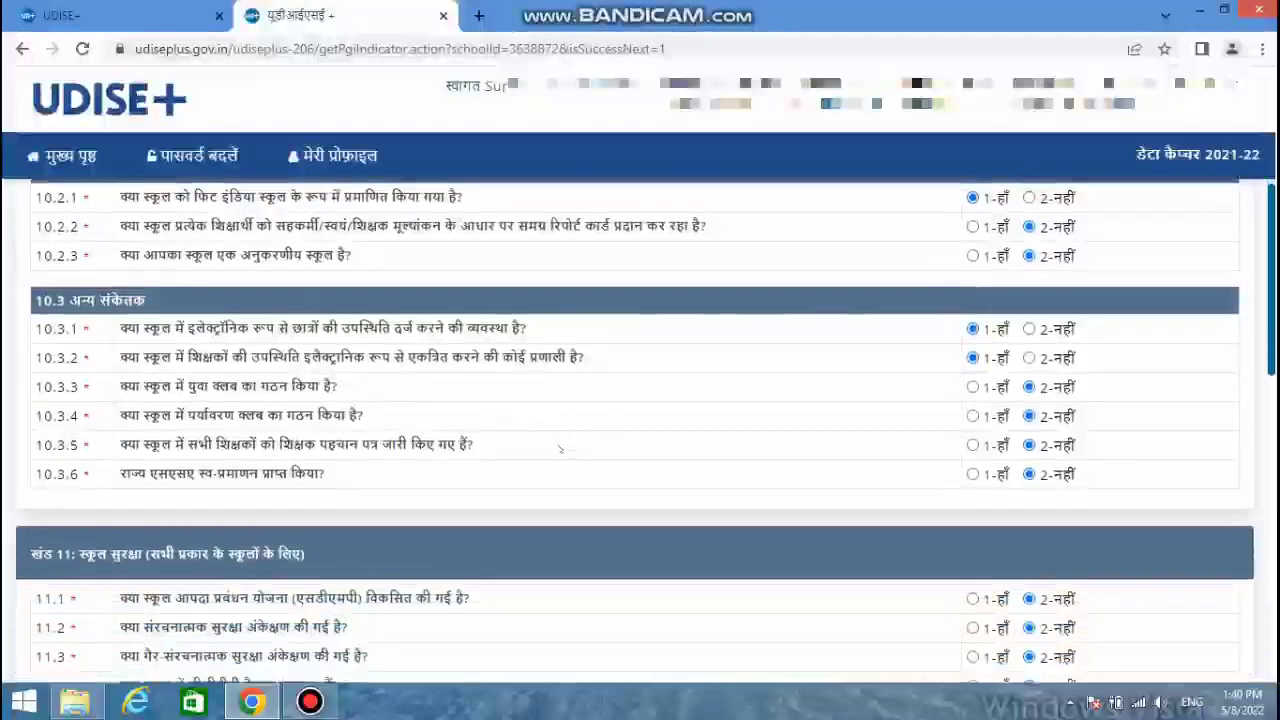
{"action": "scroll", "coordinate": [560, 448], "scroll_direction": "down", "scroll_amount": 6}
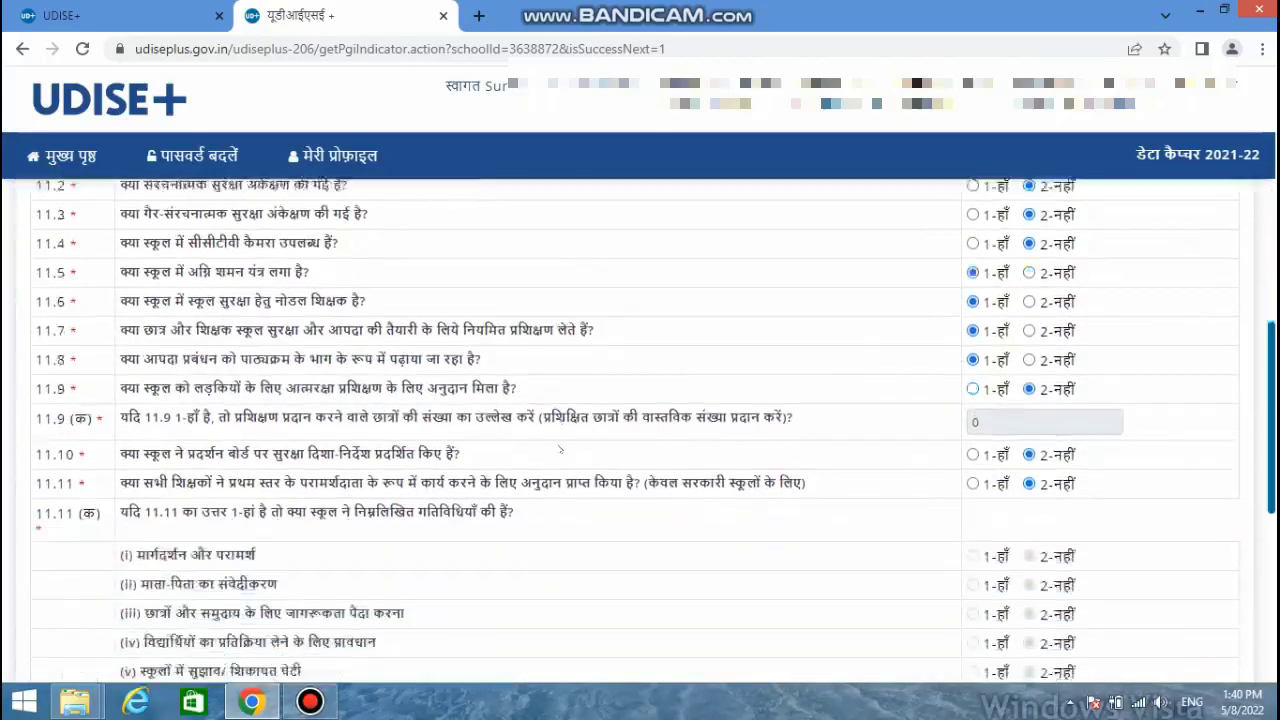
{"action": "scroll", "coordinate": [560, 449], "scroll_direction": "down", "scroll_amount": 4}
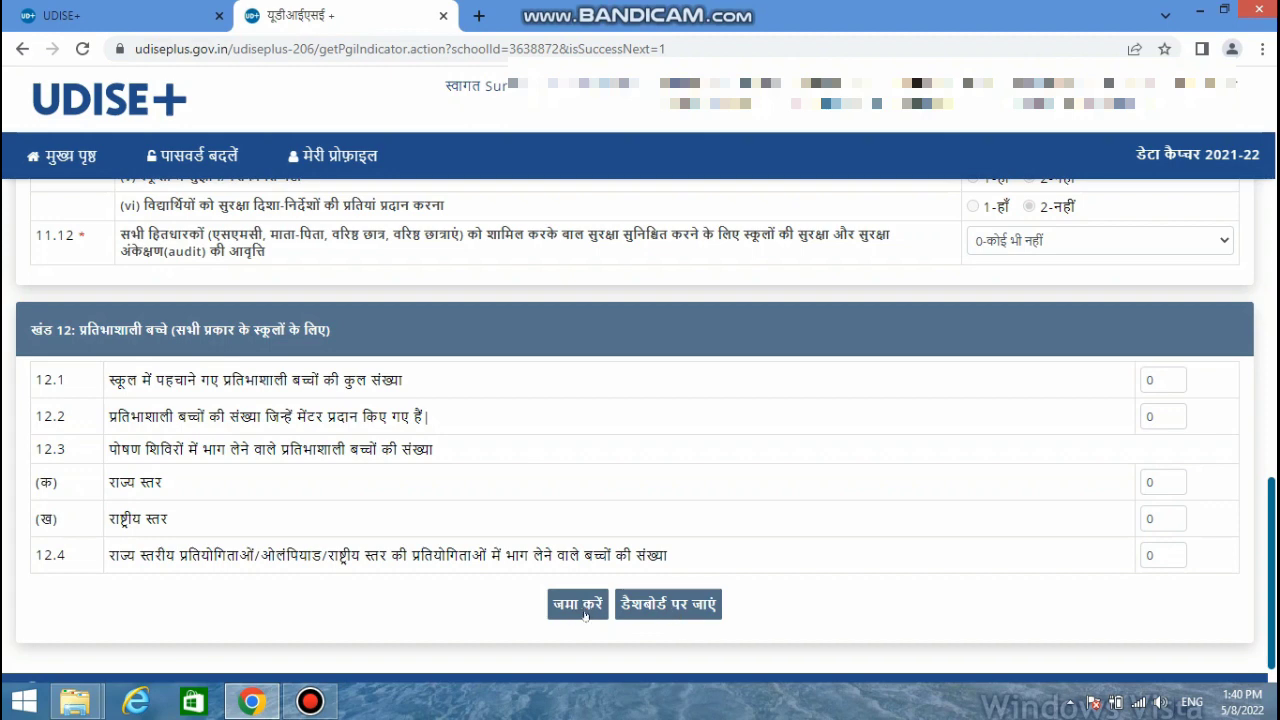
{"action": "left_click", "coordinate": [688, 606]}
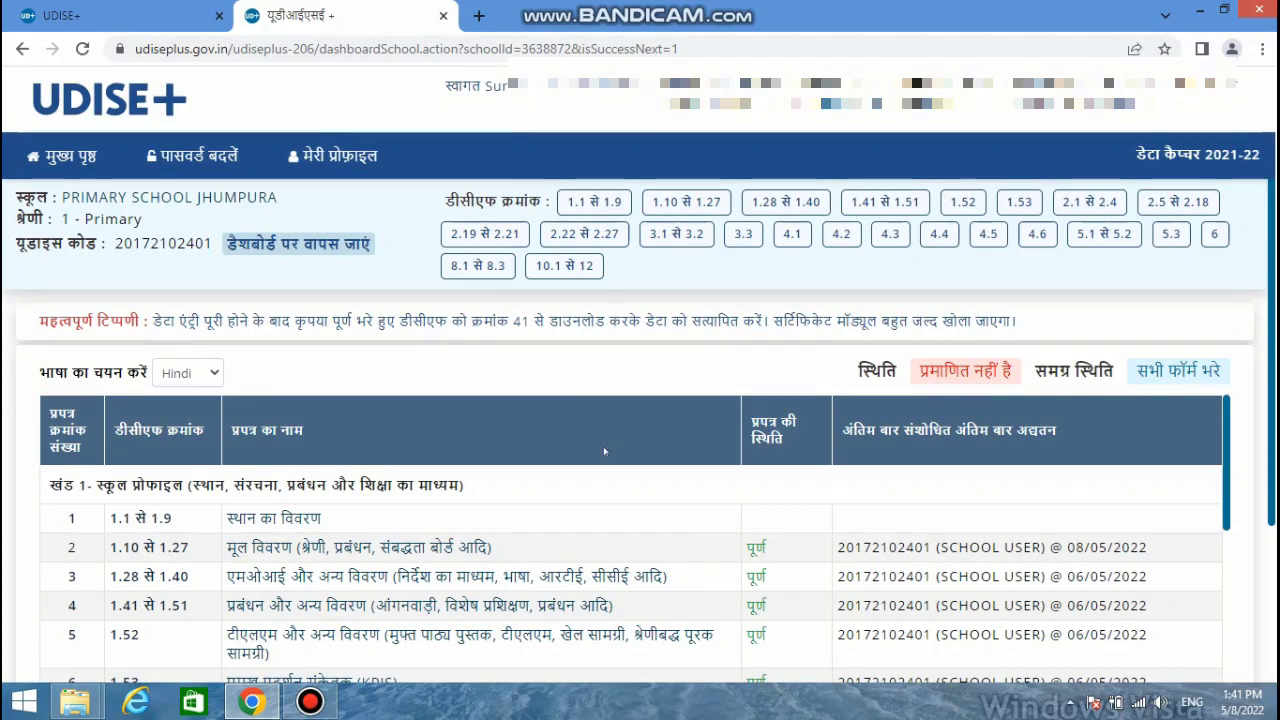
- Examine the completion status and last-modified dates of all forms on the dashboard, including the full DCF download and data certification entries
{"action": "scroll", "coordinate": [603, 451], "scroll_direction": "down", "scroll_amount": 3}
{"action": "scroll", "coordinate": [603, 451], "scroll_direction": "down", "scroll_amount": 5}
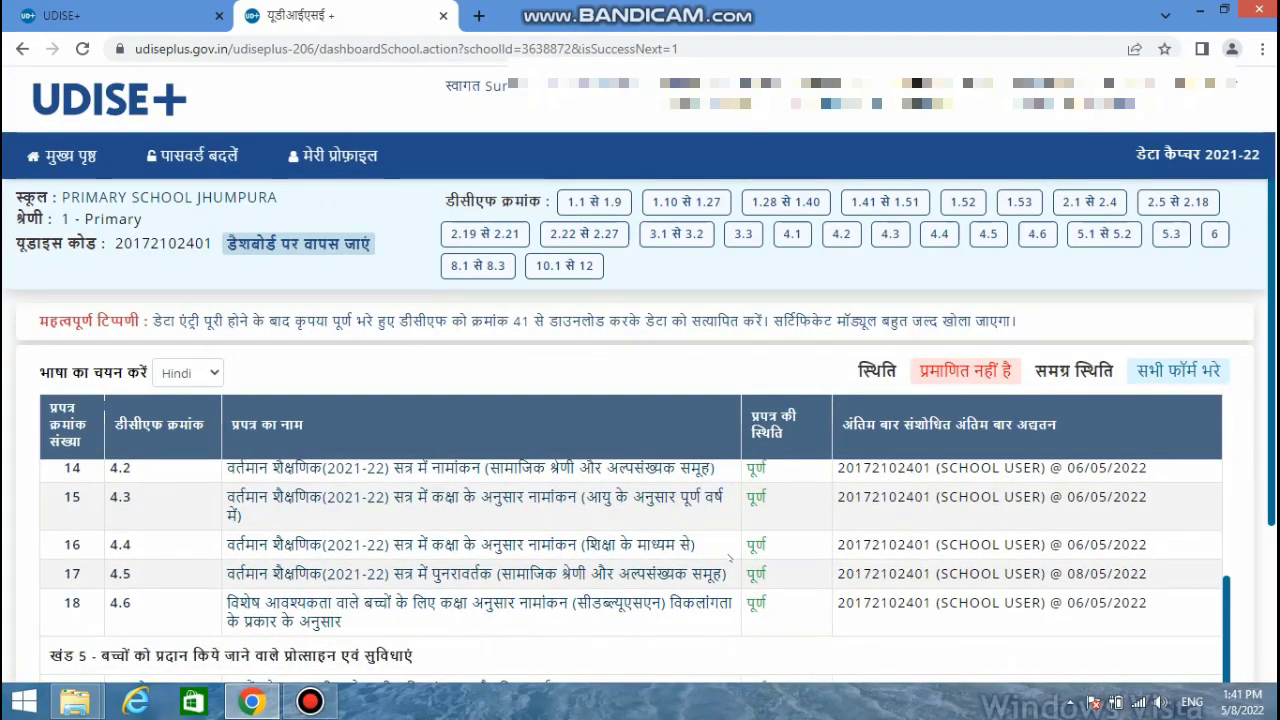
{"action": "scroll", "coordinate": [730, 558], "scroll_direction": "down", "scroll_amount": 5}
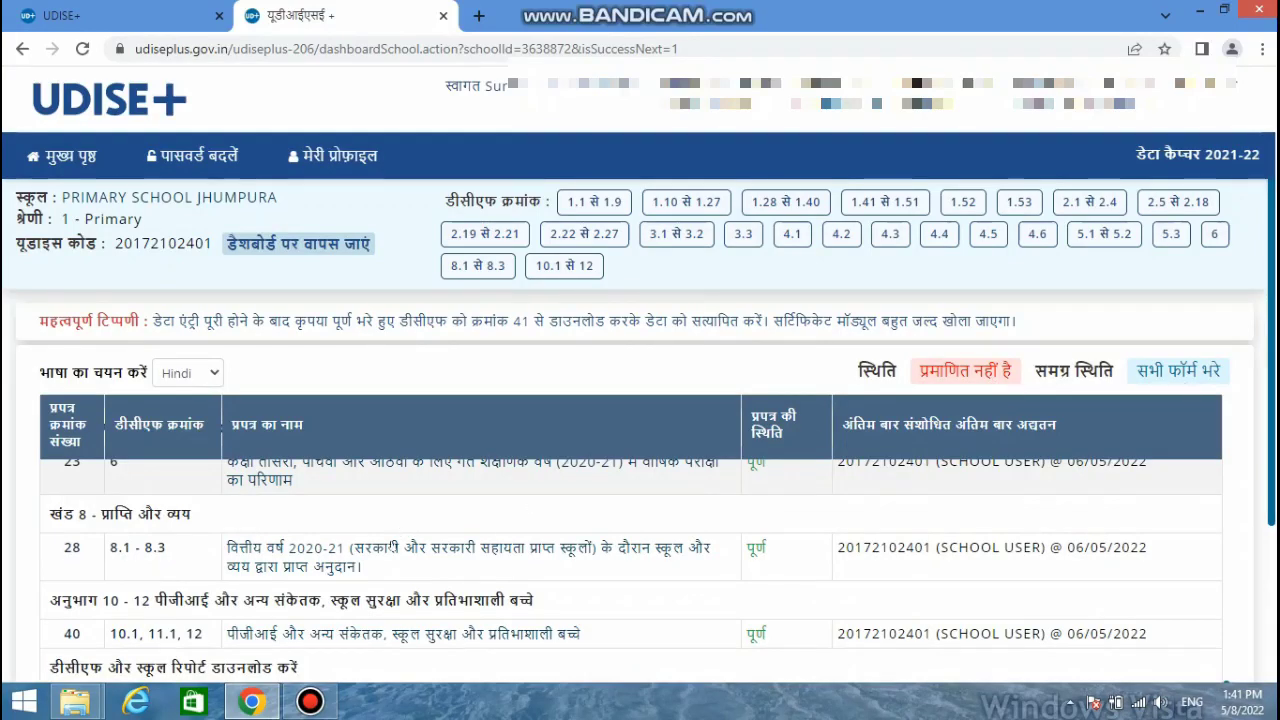
{"action": "scroll", "coordinate": [398, 534], "scroll_direction": "down", "scroll_amount": 2}
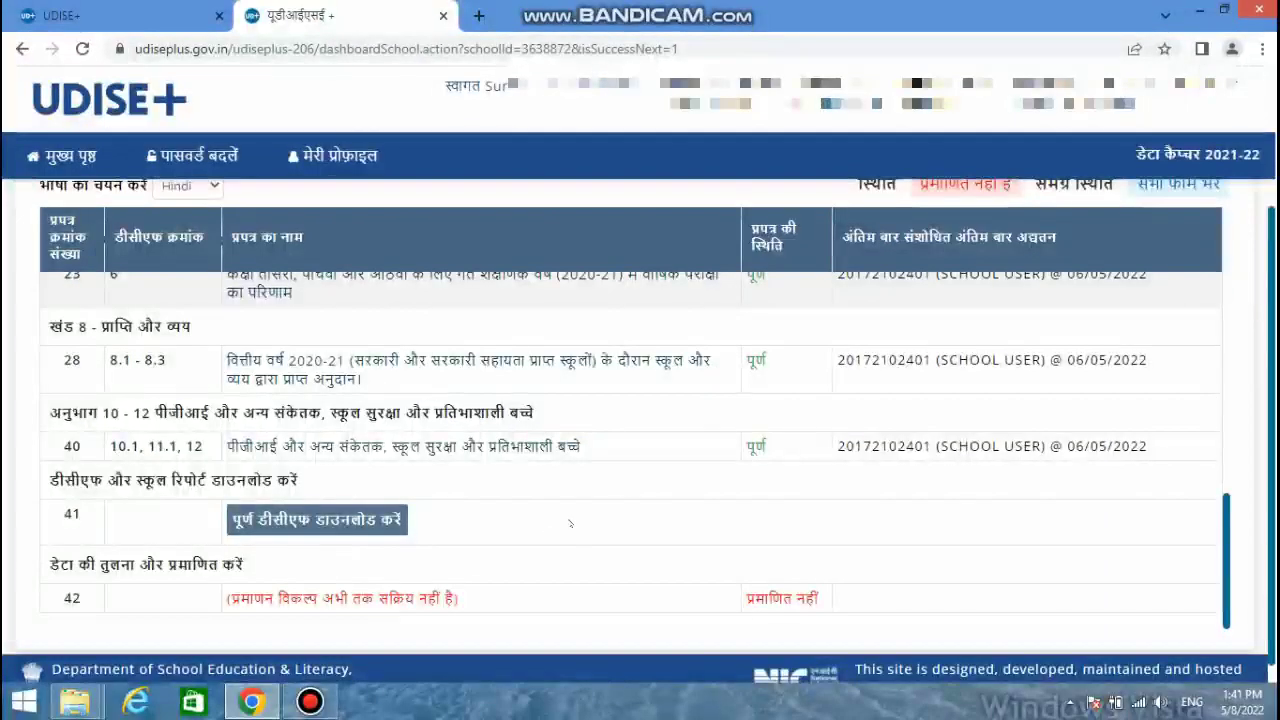
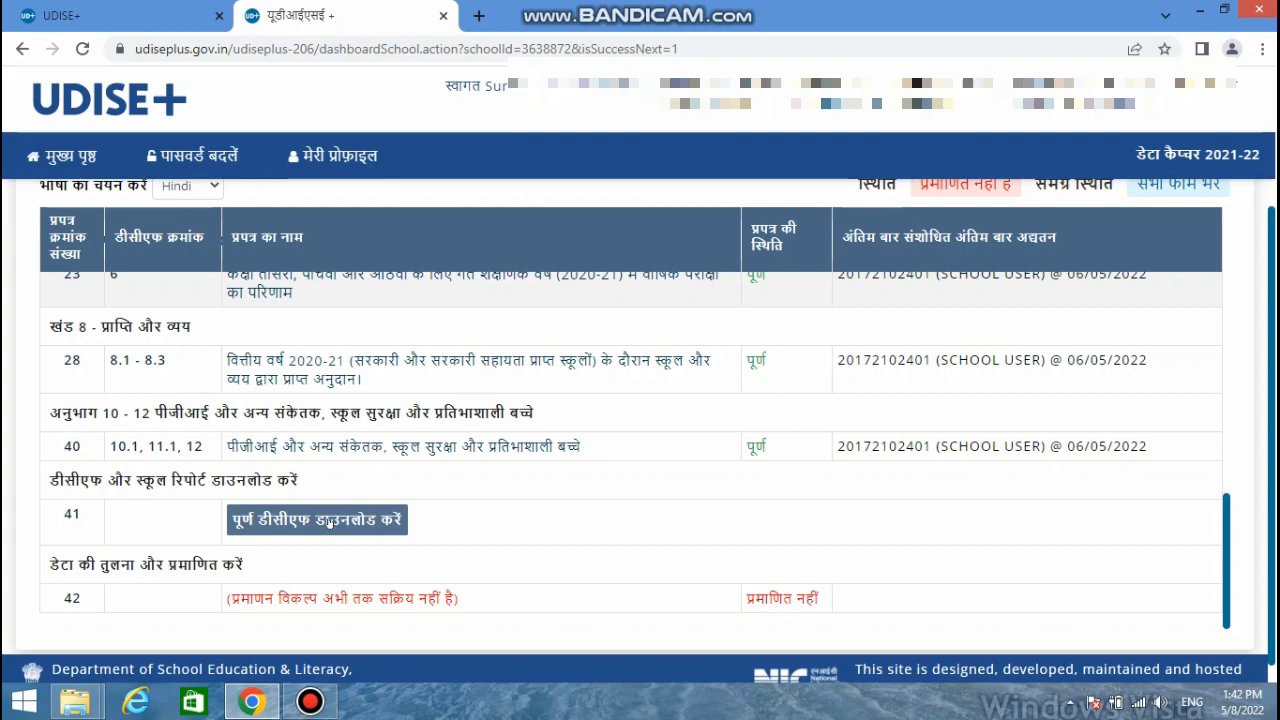
{"action": "scroll", "coordinate": [329, 522], "scroll_direction": "down", "scroll_amount": 1}
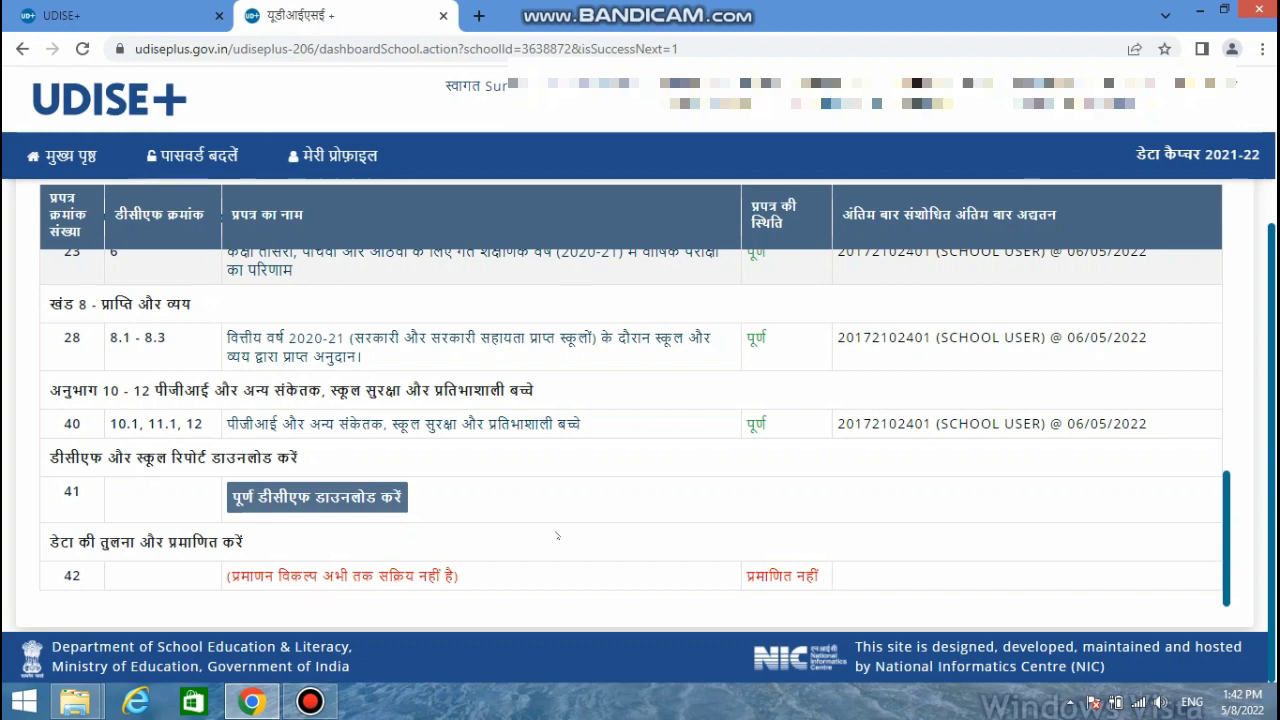
{"action": "scroll", "coordinate": [593, 537], "scroll_direction": "up", "scroll_amount": 1}
{"action": "scroll", "coordinate": [593, 537], "scroll_direction": "up", "scroll_amount": 15}
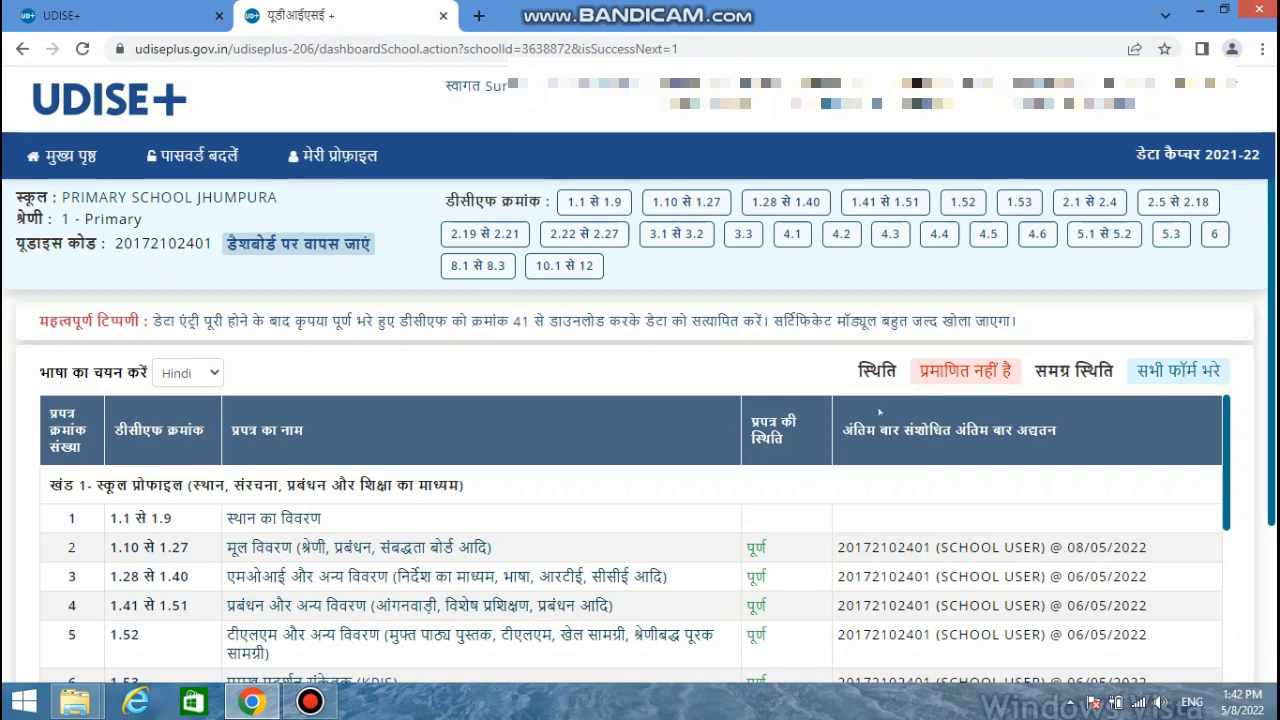
{"action": "scroll", "coordinate": [879, 410], "scroll_direction": "down", "scroll_amount": 8}
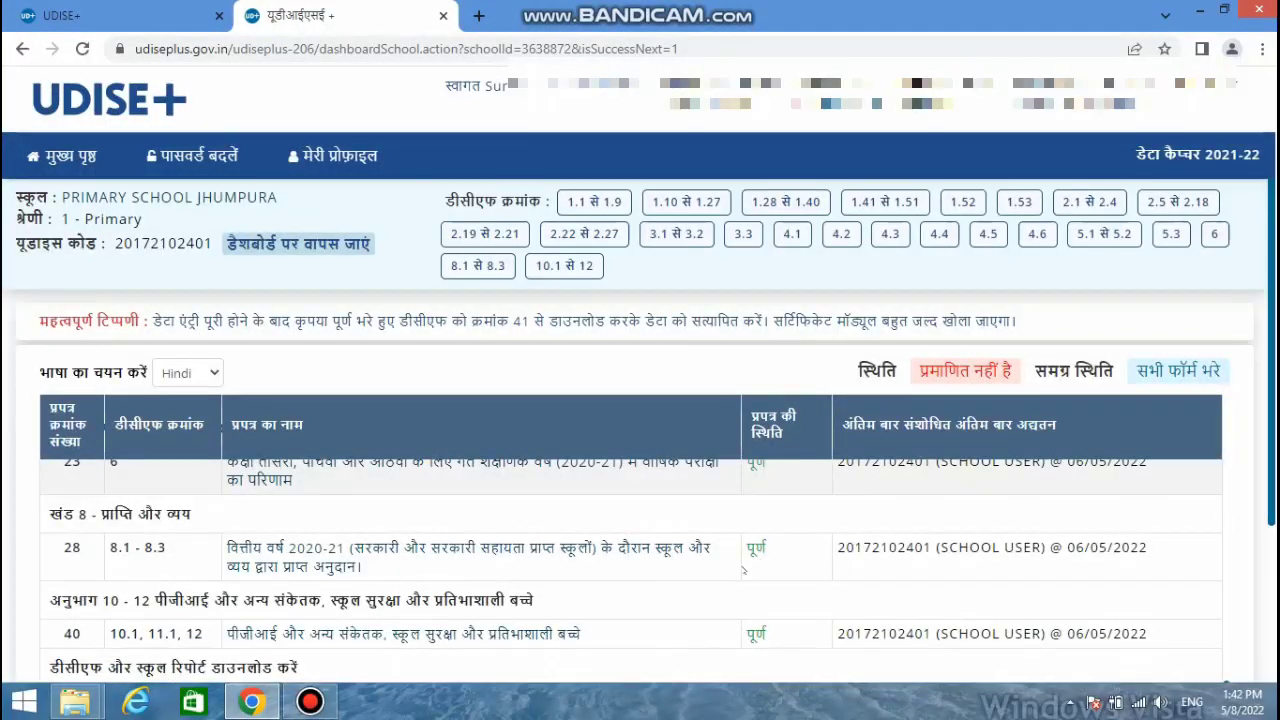
{"action": "scroll", "coordinate": [765, 503], "scroll_direction": "down", "scroll_amount": 3}
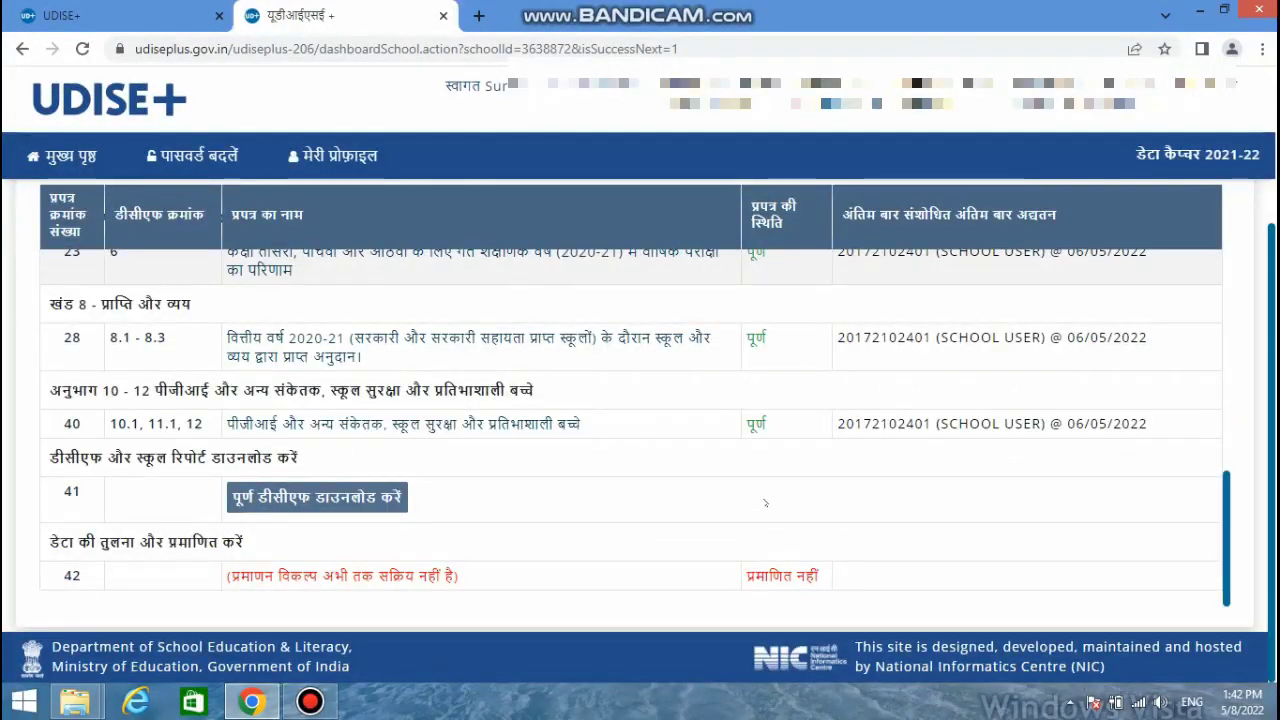